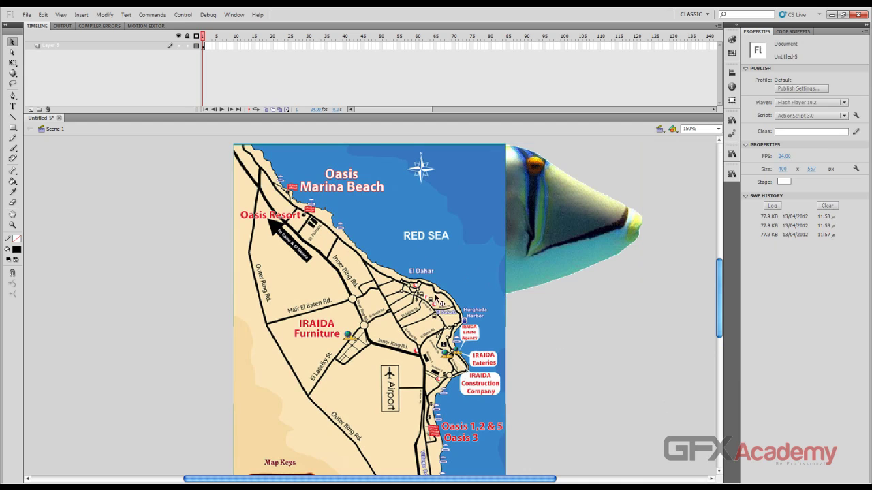
- Move the fish image clear of the map and align the map bitmap to the stage
left_click_drag(582, 217, 871, 121)
left_click(482, 261)
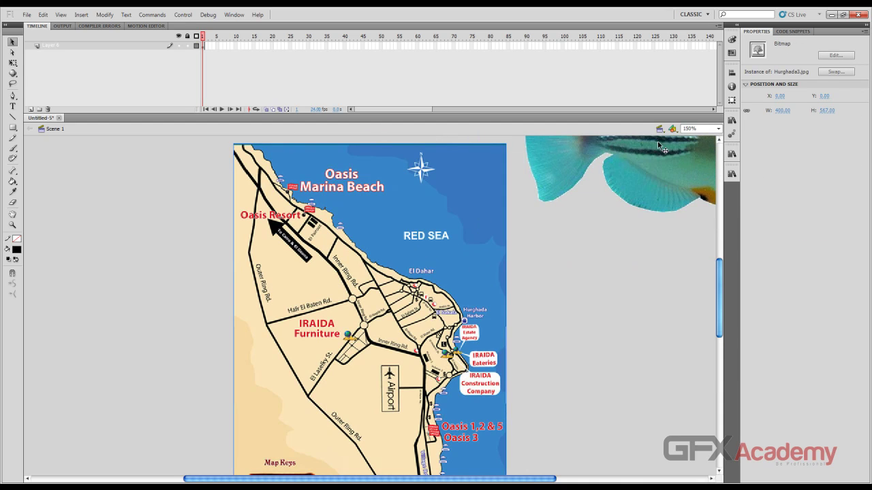
left_click(732, 120)
left_click(732, 72)
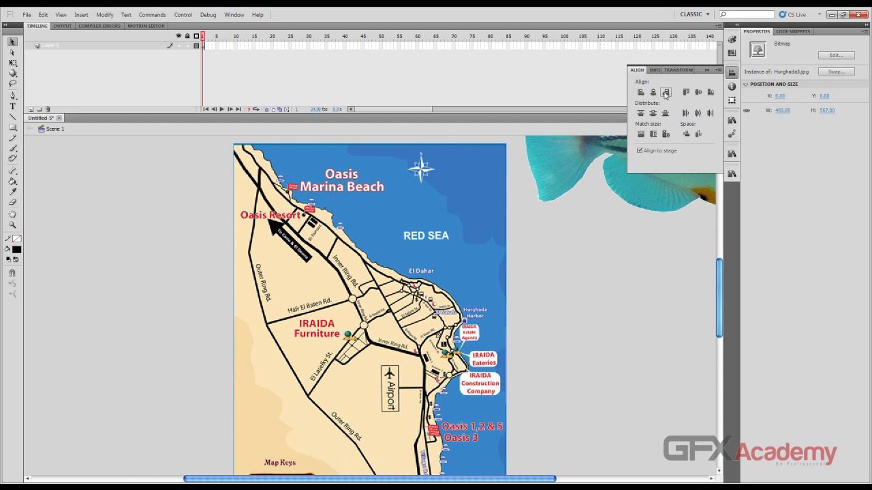
left_click(485, 188)
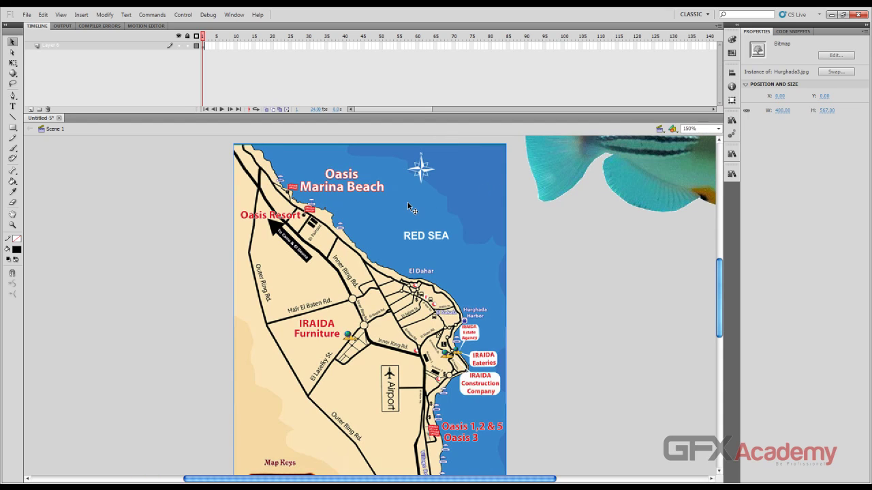
left_click(731, 72)
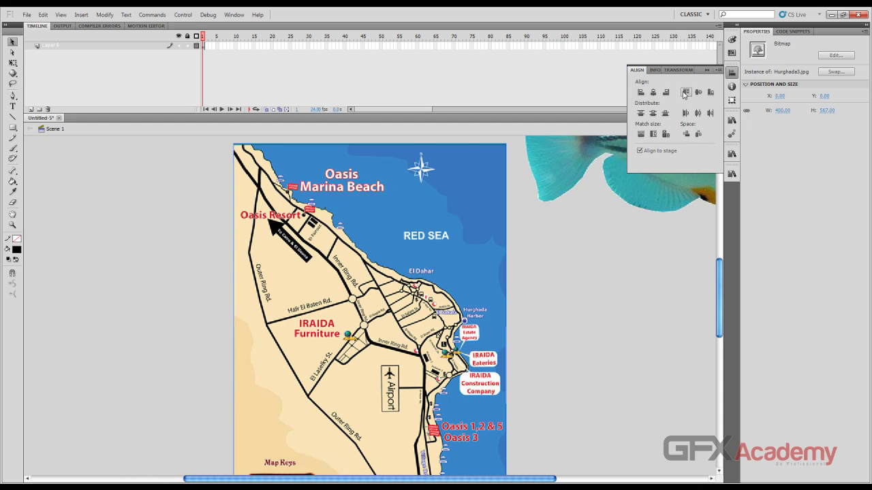
left_click(199, 193)
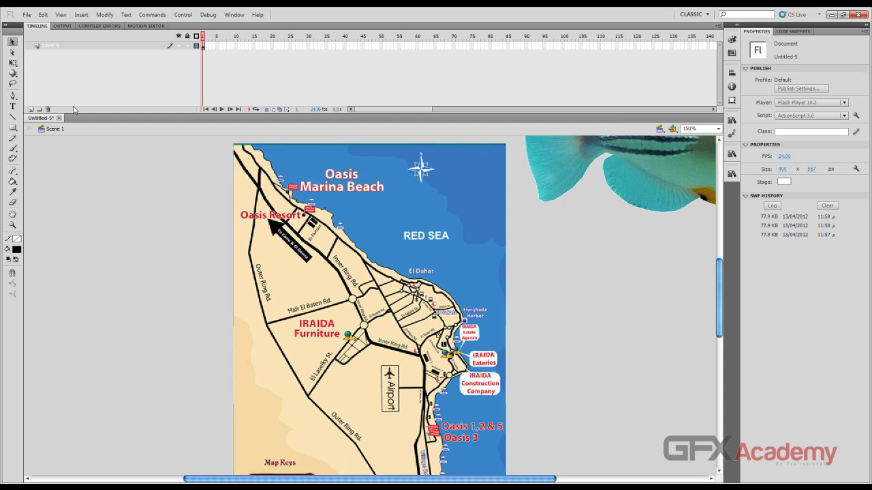
- Lock the map layer and draw a light-blue rectangle without a stroke on a new layer, over the middle of the map
left_click(188, 46)
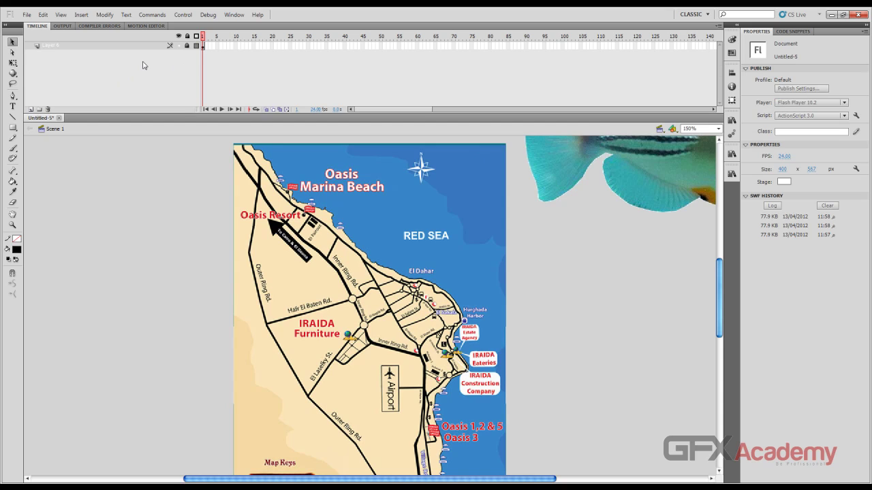
left_click(29, 110)
left_click(13, 128)
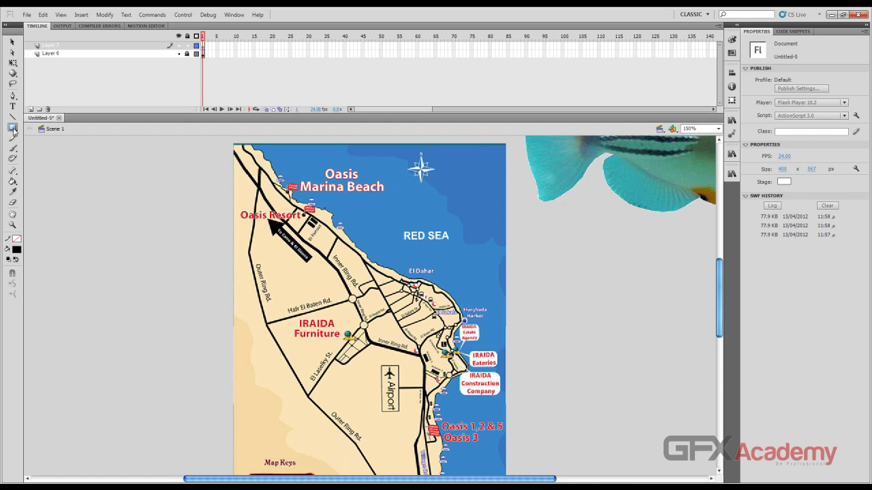
left_click(15, 249)
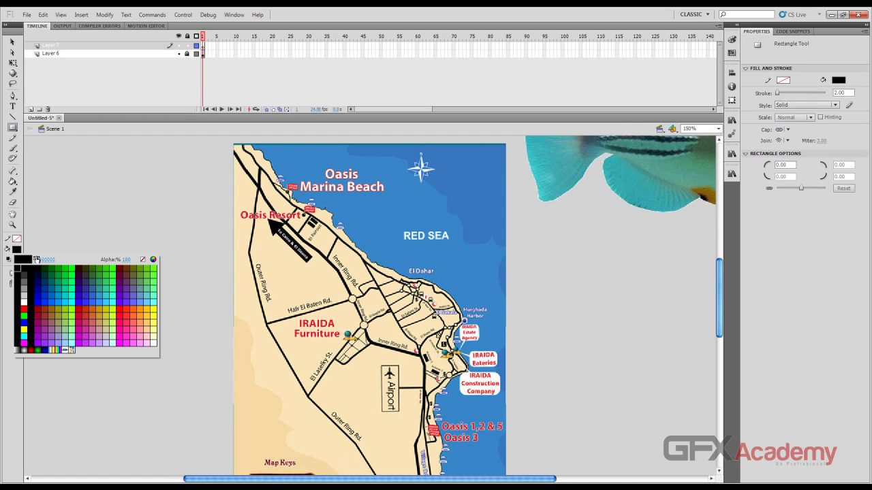
left_click(112, 295)
left_click_drag(310, 270, 401, 375)
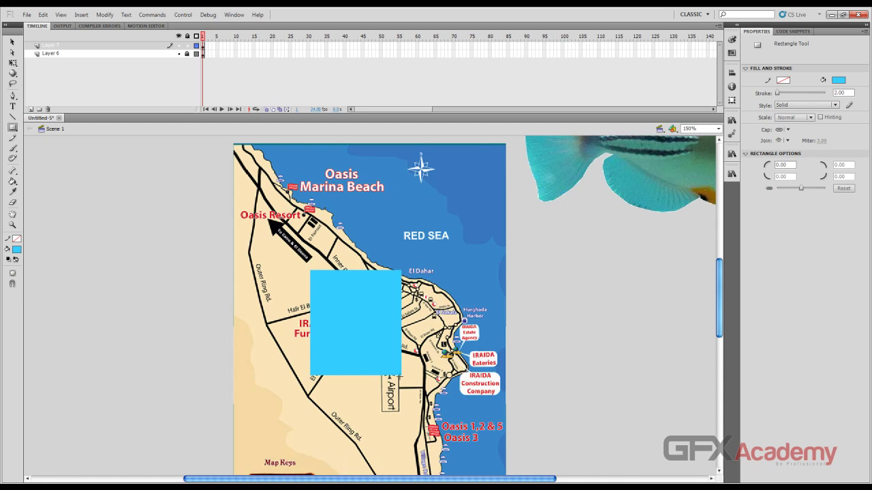
- Reshape the rectangle's corners and edges to follow the northern Outer Ring Rd. and the coastline down to El Dahar
left_click(12, 41)
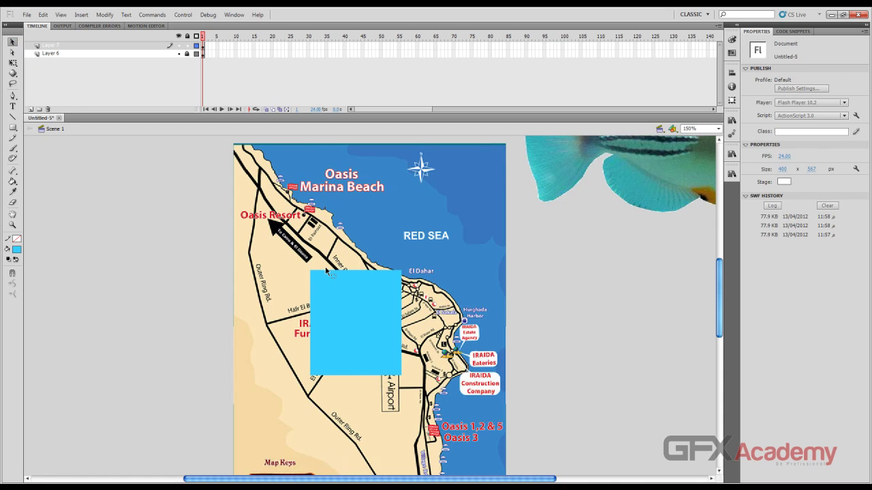
left_click_drag(310, 270, 250, 255)
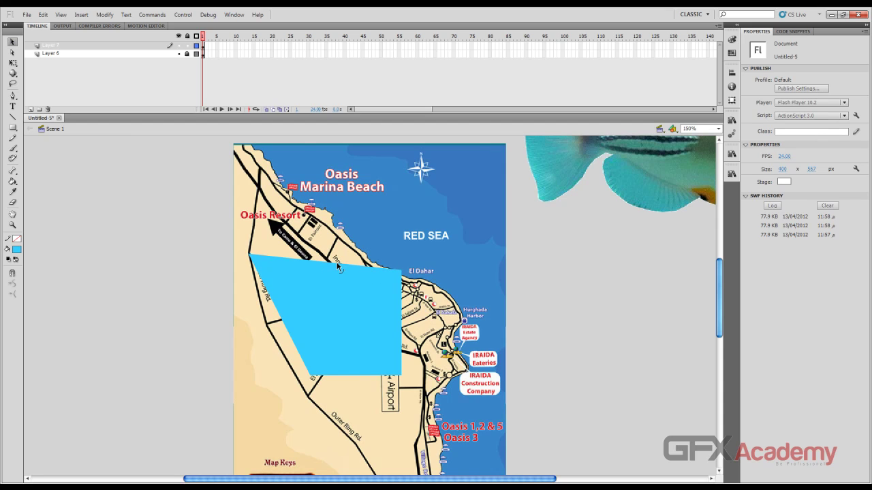
left_click_drag(338, 268, 259, 170)
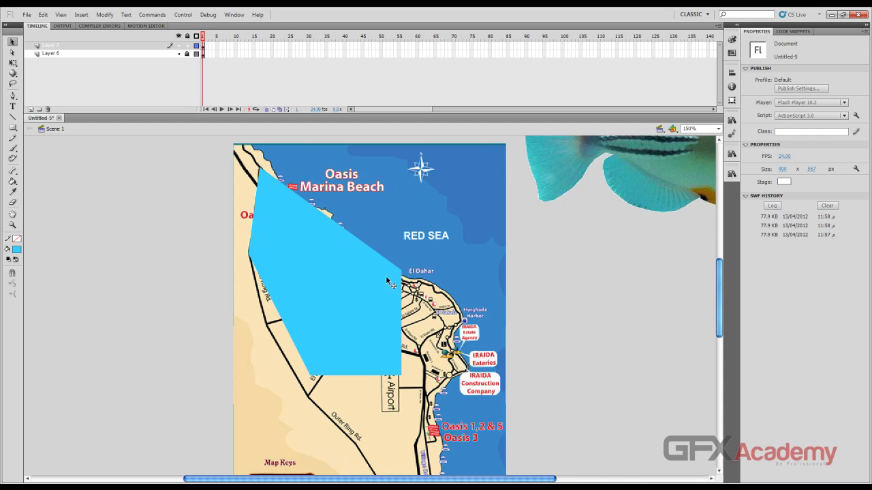
left_click_drag(402, 274, 332, 215)
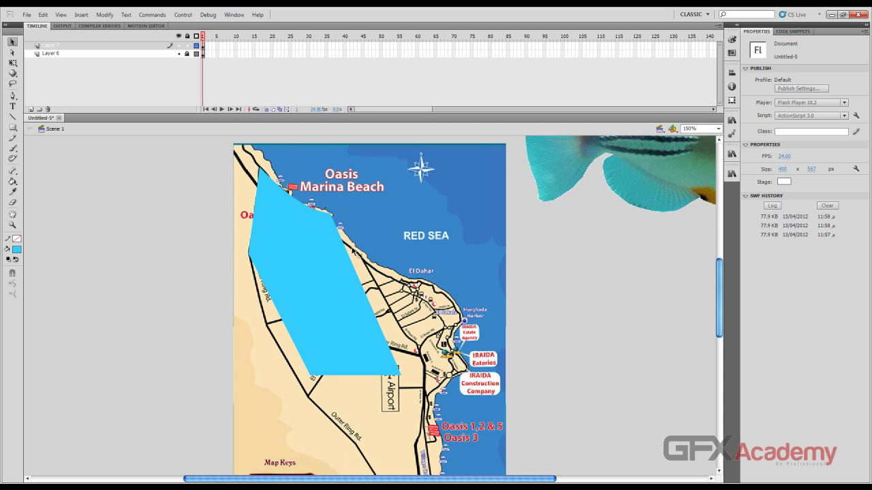
left_click_drag(379, 320, 423, 279)
left_click_drag(381, 250, 368, 262)
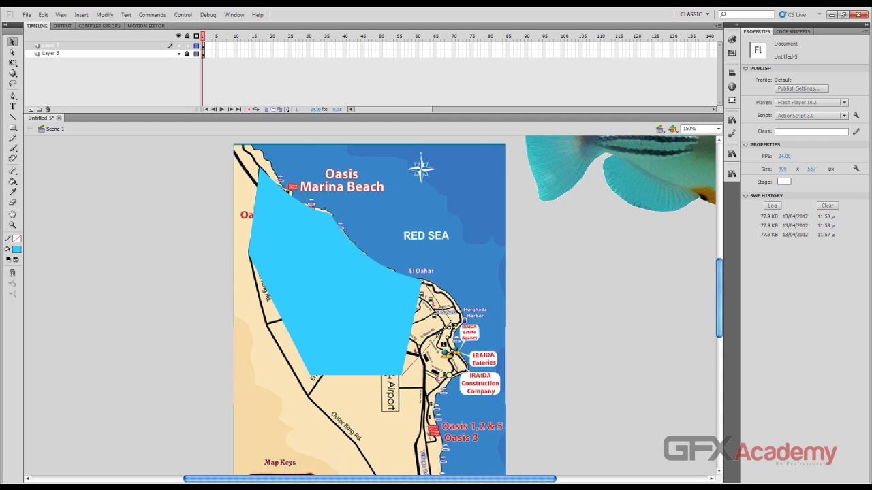
- Extend the blue shape along the coast from Hurghada Harbour past Iraida Construction Company to the shore south of Oasis 3
mouse_move(464, 319)
left_mouse_down()
mouse_move(446, 301)
mouse_move(463, 316)
mouse_move(456, 321)
left_mouse_up()
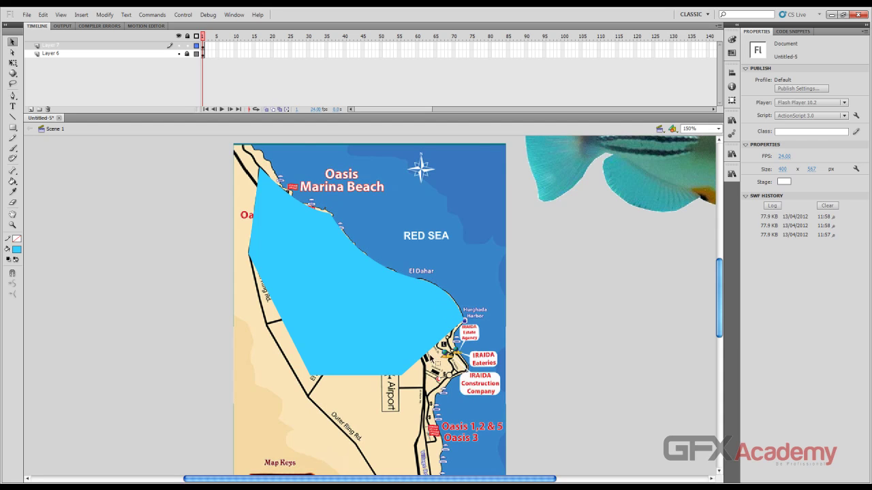
left_click_drag(436, 349, 455, 350)
scroll(413, 378, "down", 2)
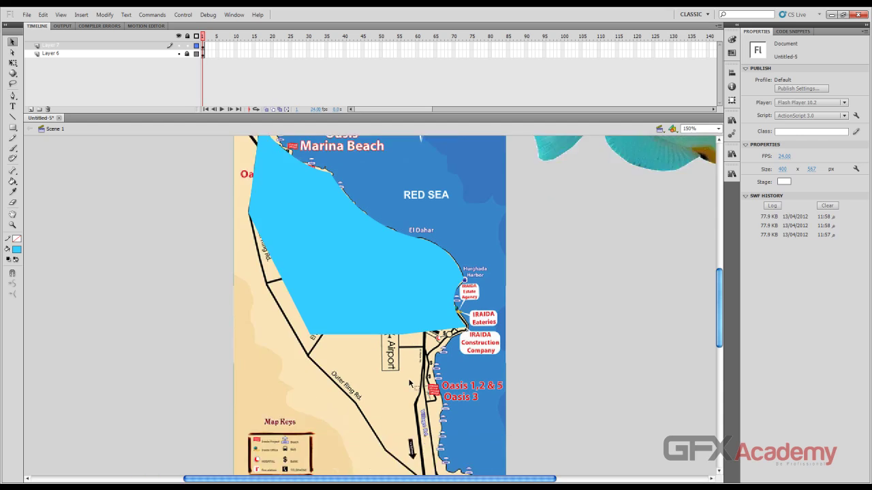
left_click_drag(404, 297, 440, 316)
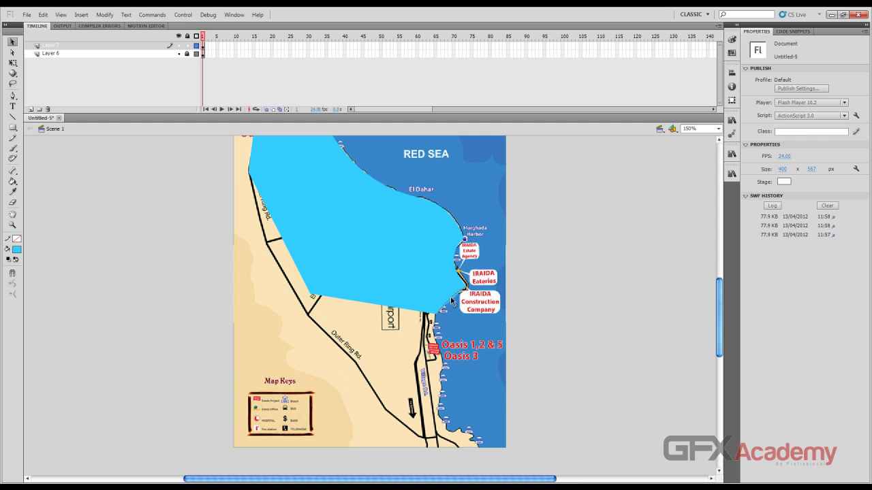
left_click_drag(402, 312, 439, 417)
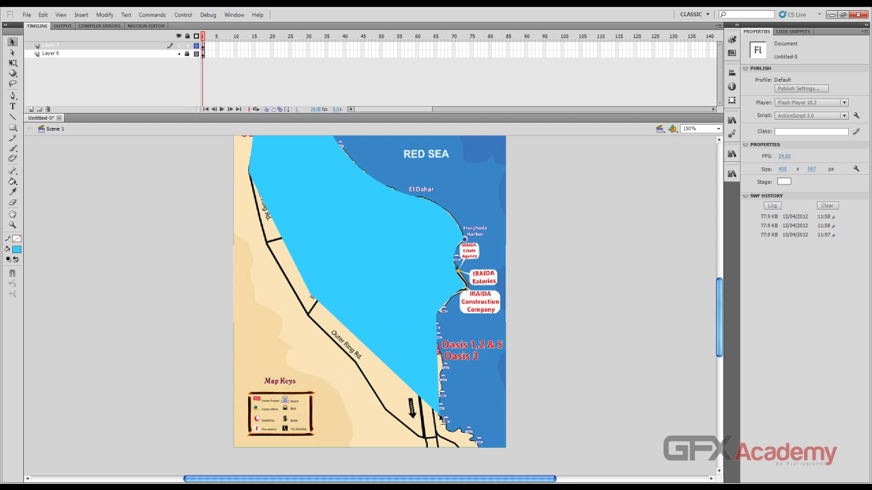
left_click_drag(439, 367, 444, 363)
- Stretch the blue shape's lower end to the southern road junction and curve its edge to the nearby coast
scroll(442, 344, "down", 1)
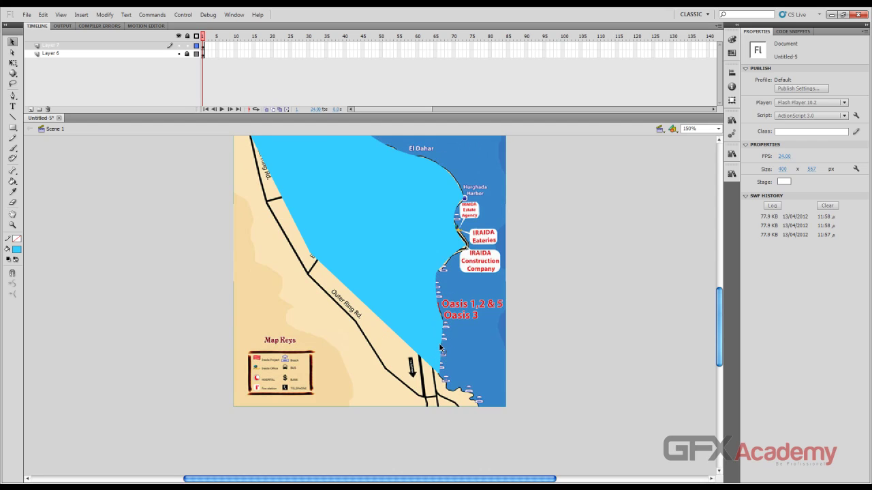
scroll(441, 378, "down", 2)
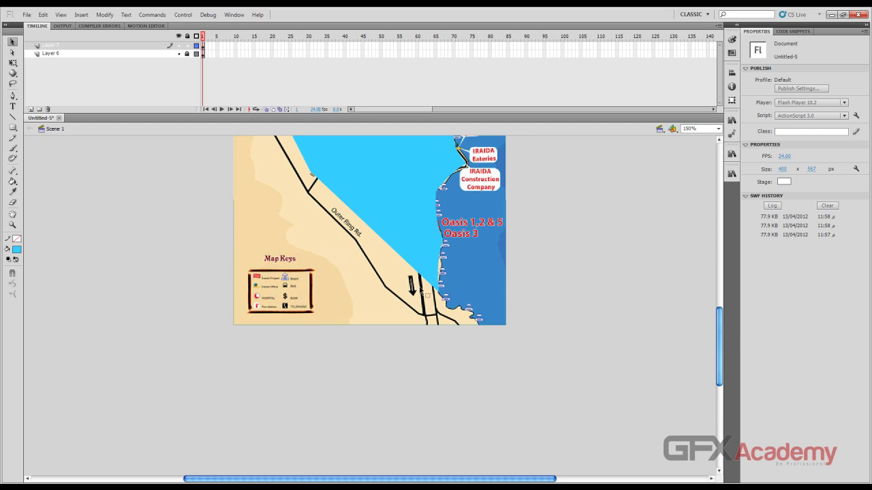
left_click_drag(420, 291, 423, 320)
left_click(440, 276)
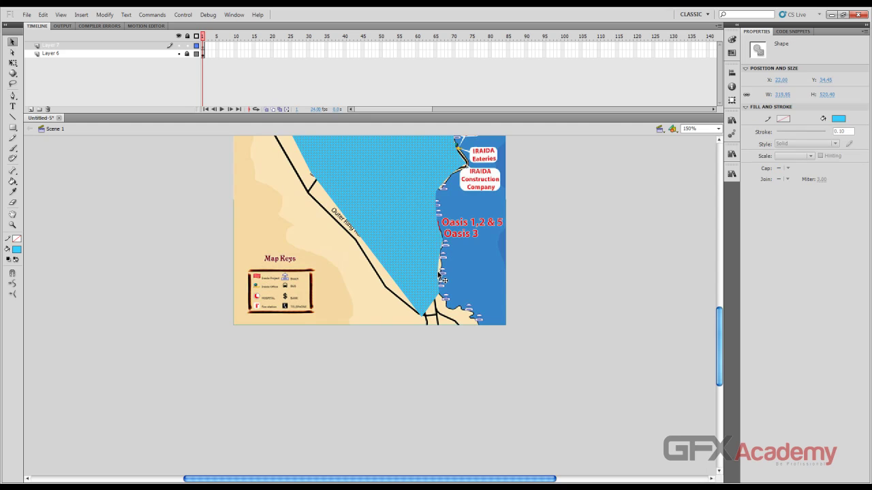
key("Escape")
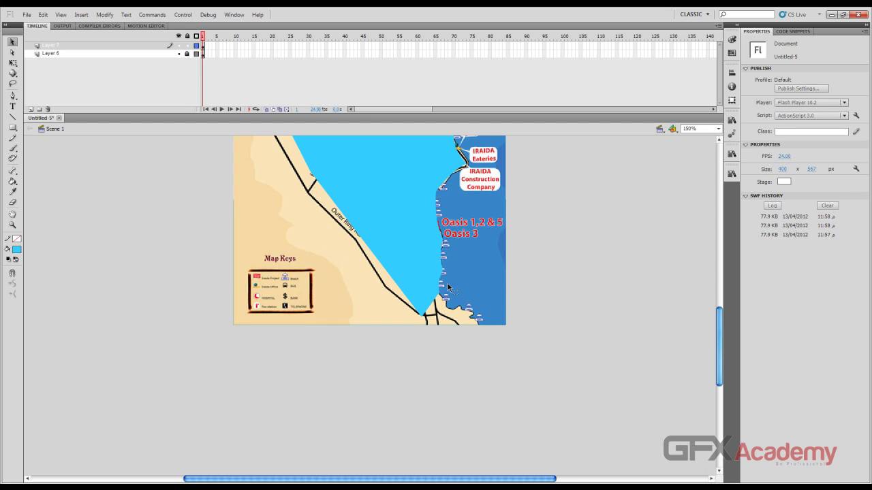
- Fit the blue shape's western edge to the bends of the Outer Ring Rd
scroll(370, 332, "up", 3)
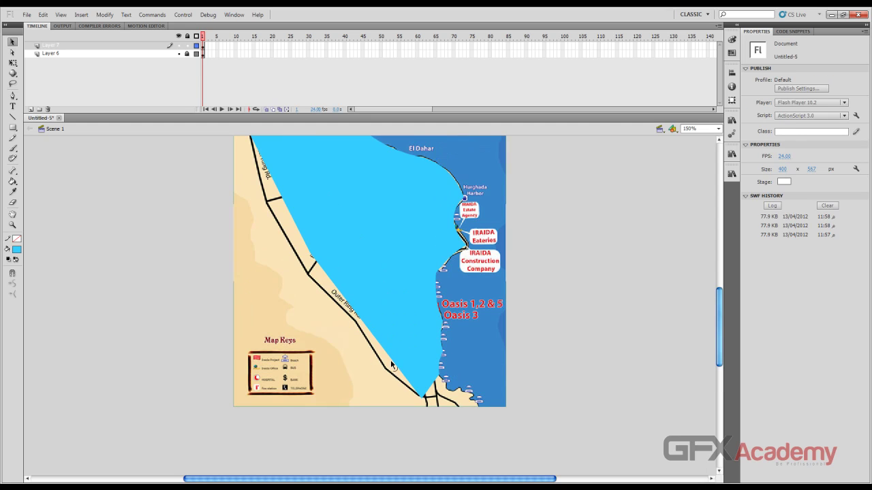
left_click_drag(386, 362, 294, 214)
scroll(298, 216, "up", 4)
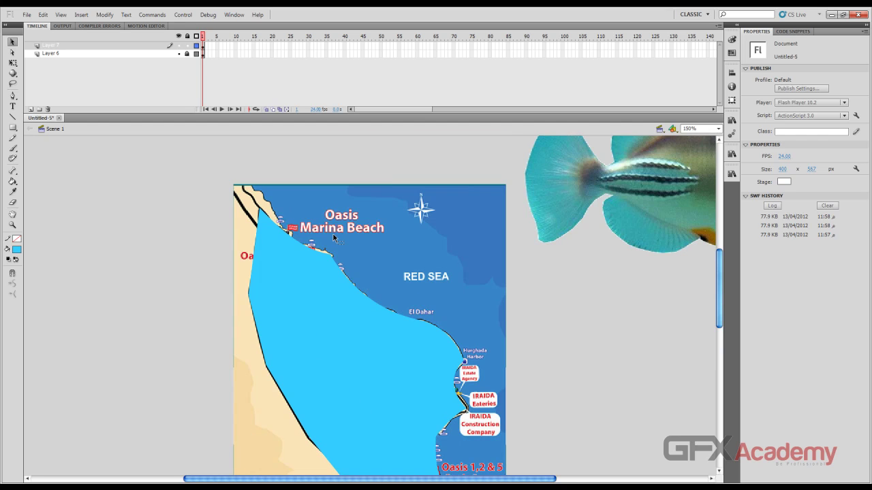
scroll(335, 254, "down", 2)
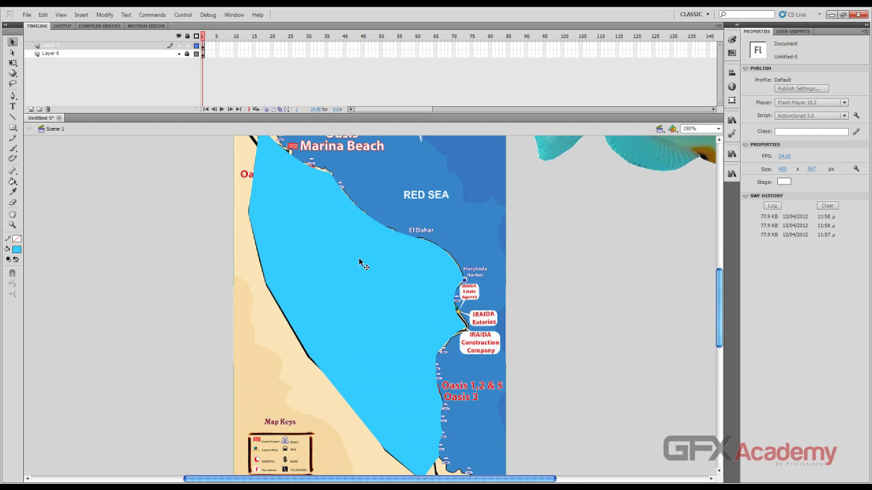
left_click_drag(340, 388, 344, 401)
- Cut the fish image from the map layer and create a new top layer named "fish"
left_click(615, 162)
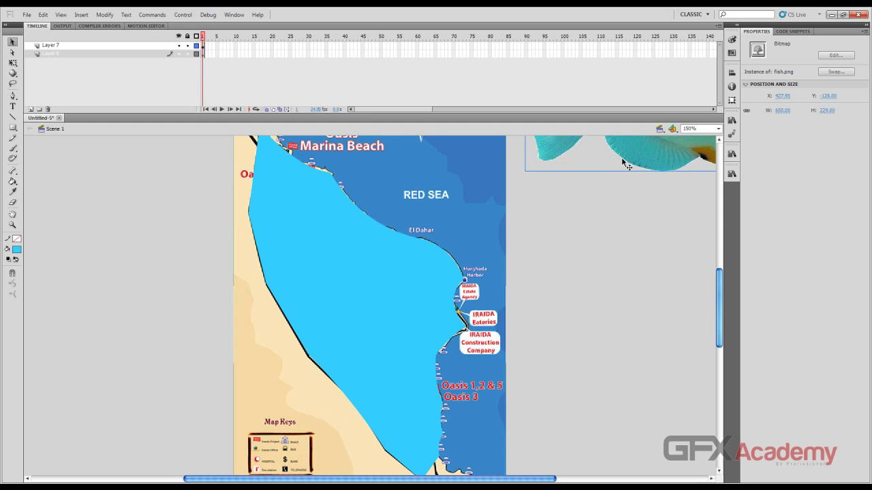
key("ctrl+x")
left_click(136, 45)
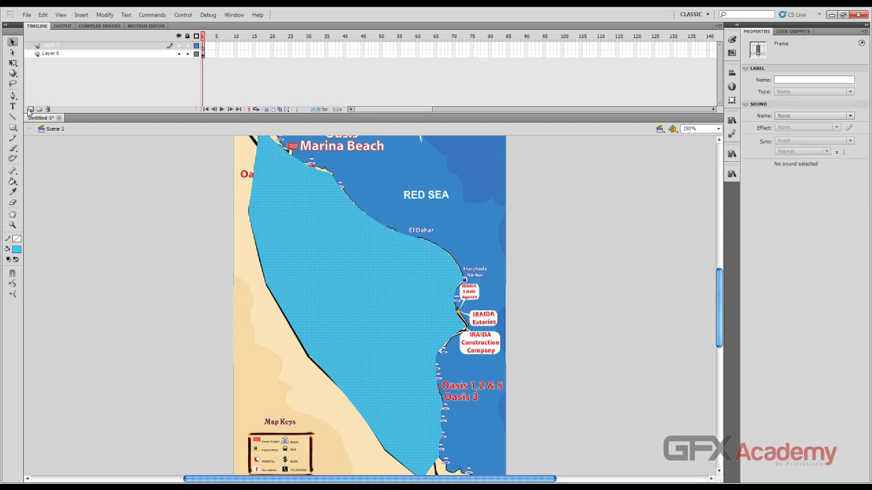
left_click(30, 109)
double_click(80, 45)
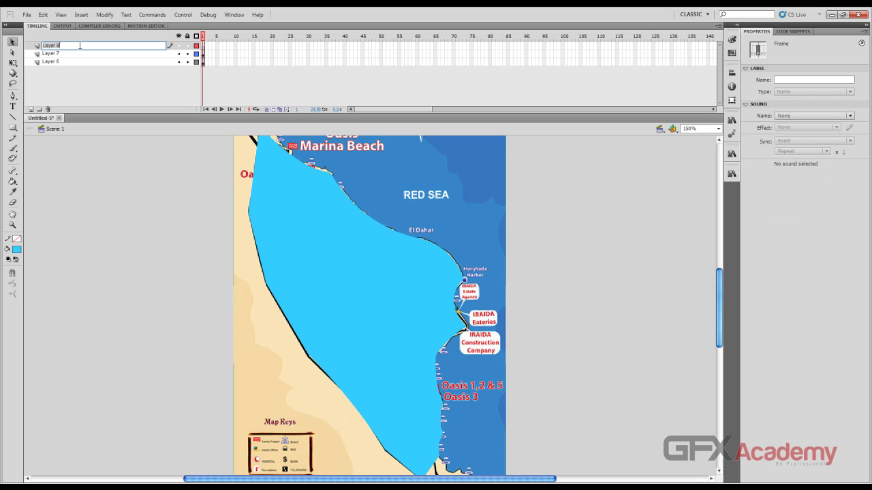
type("fish")
key("Return")
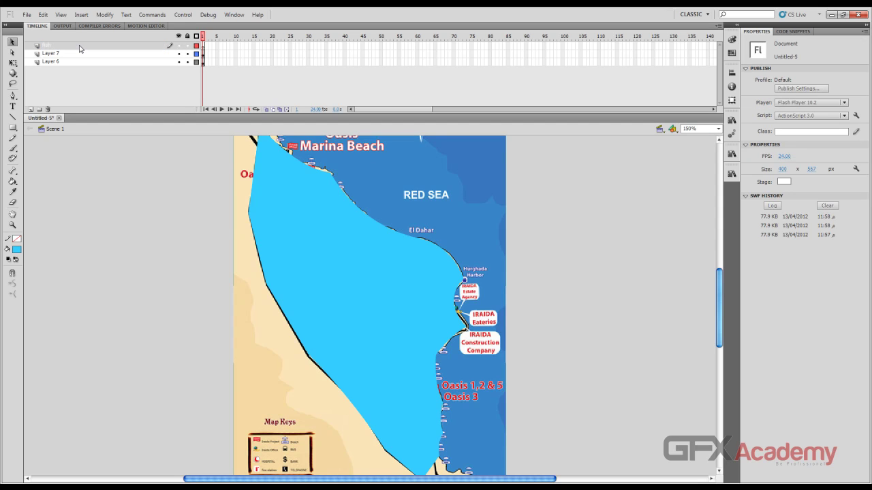
- Paste the fish image onto the fish layer over the blue shape, and lock Layer 6 and Layer 7
key("ctrl+v")
left_click_drag(460, 289, 438, 276)
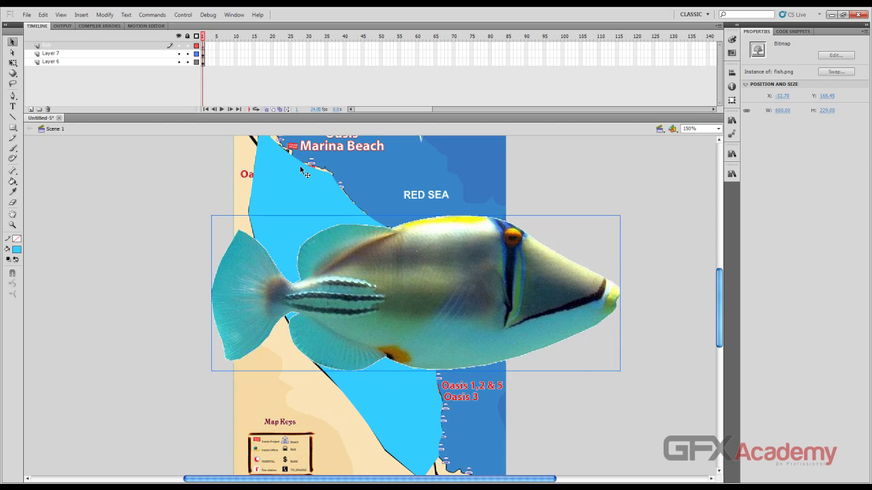
left_click(188, 61)
left_click(187, 53)
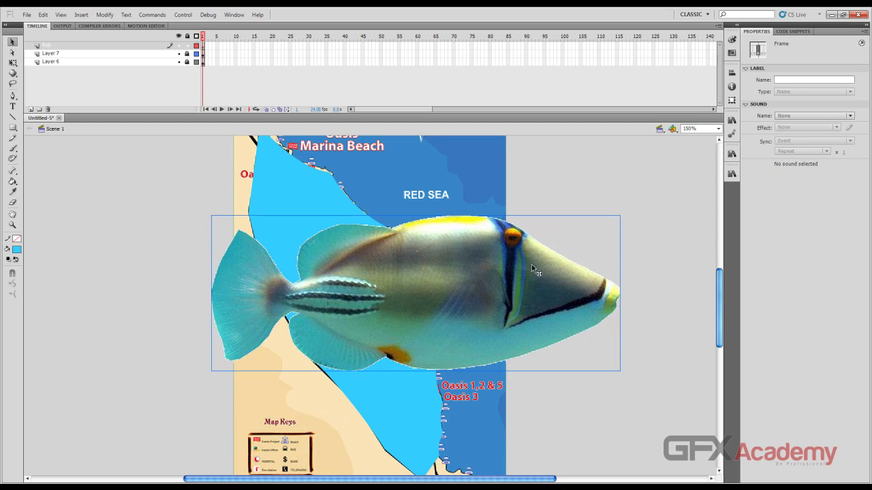
- Rotate the fish clockwise to lie head down along the blue shape, and break the bitmap apart
key("q")
left_click_drag(624, 210, 518, 463)
left_click_drag(445, 348, 415, 333)
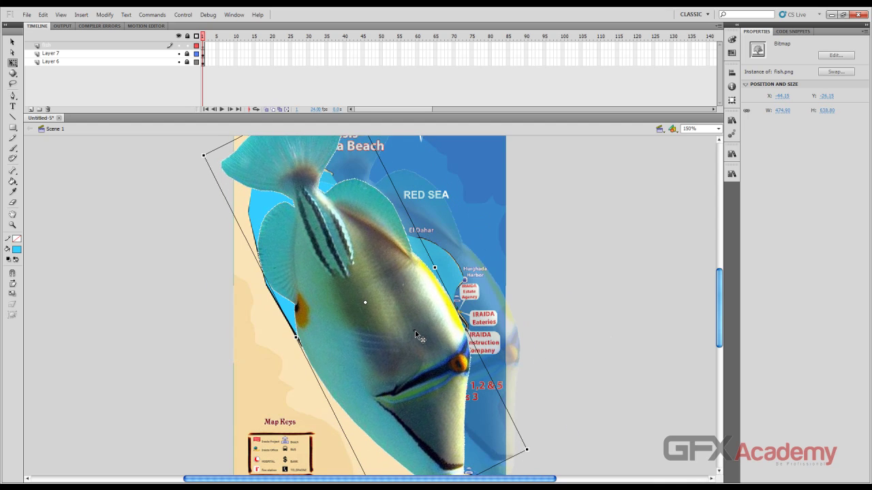
scroll(415, 333, "down", 3)
scroll(429, 335, "up", 3)
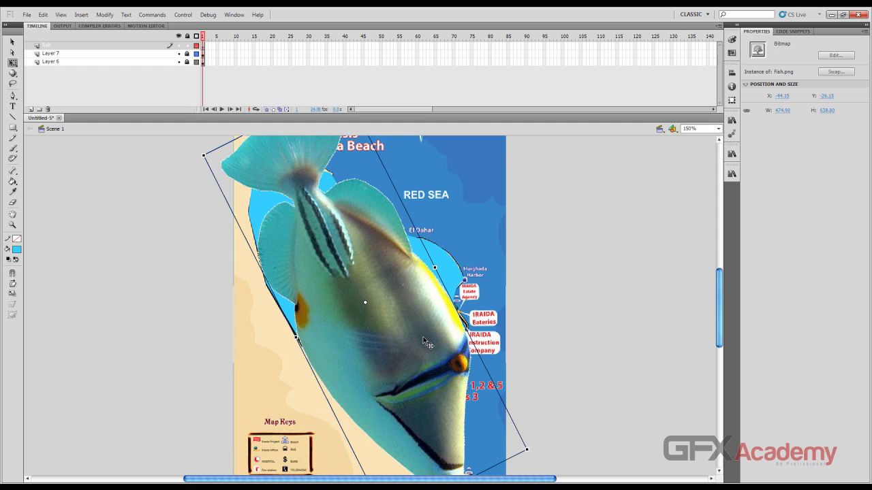
key("ctrl+b")
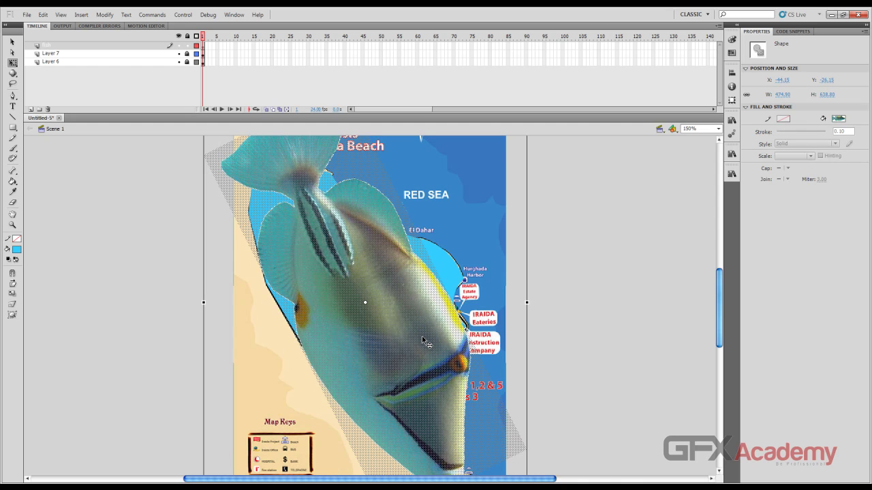
left_click(12, 41)
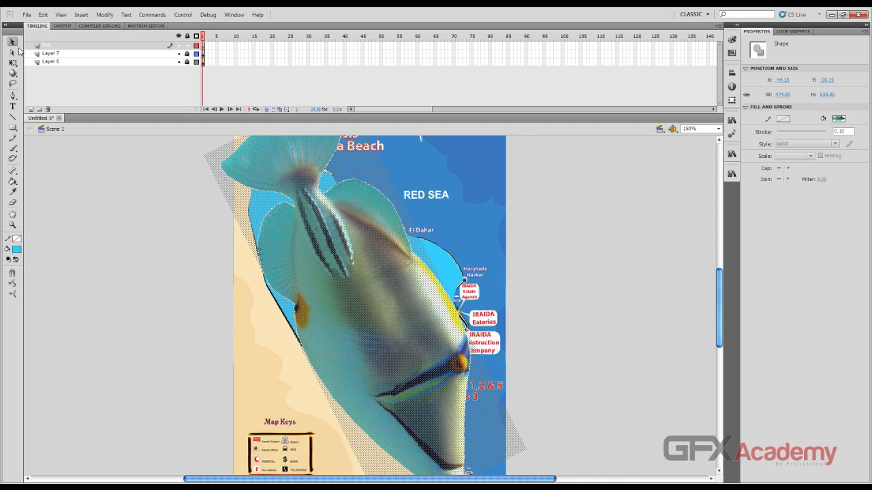
- Remove the bitmap background on both sides of the fish with the Magic Wand so only the fish is left
left_click(119, 231)
left_click(327, 304)
left_click(66, 143)
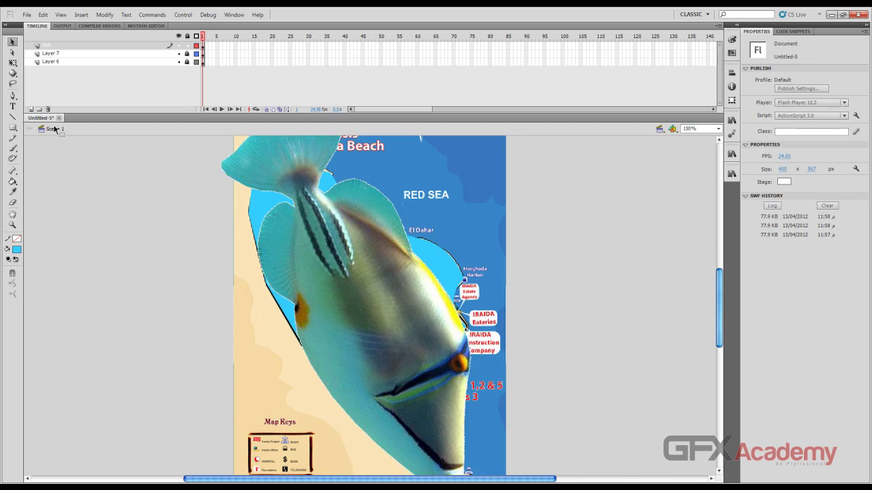
left_click(12, 83)
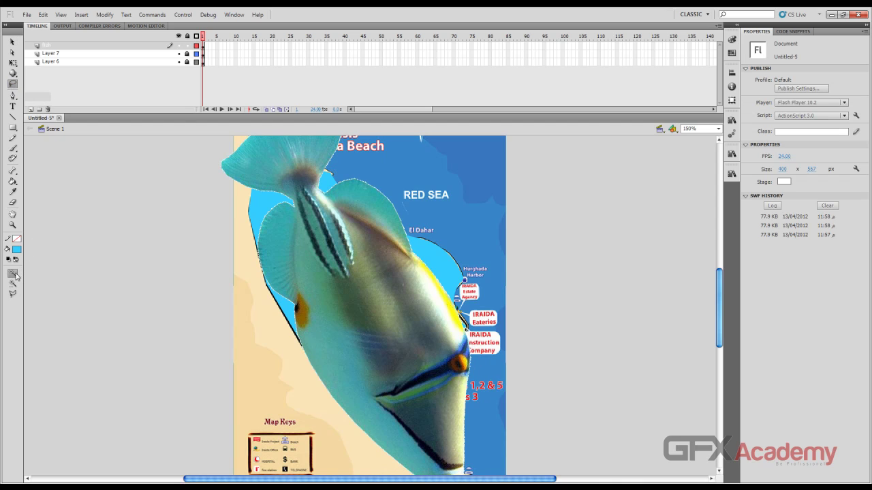
left_click_drag(261, 203, 262, 205)
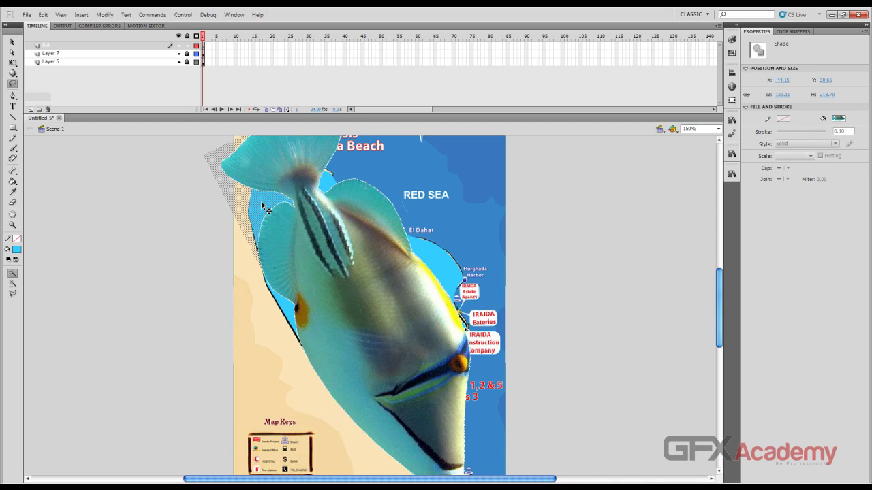
key("Delete")
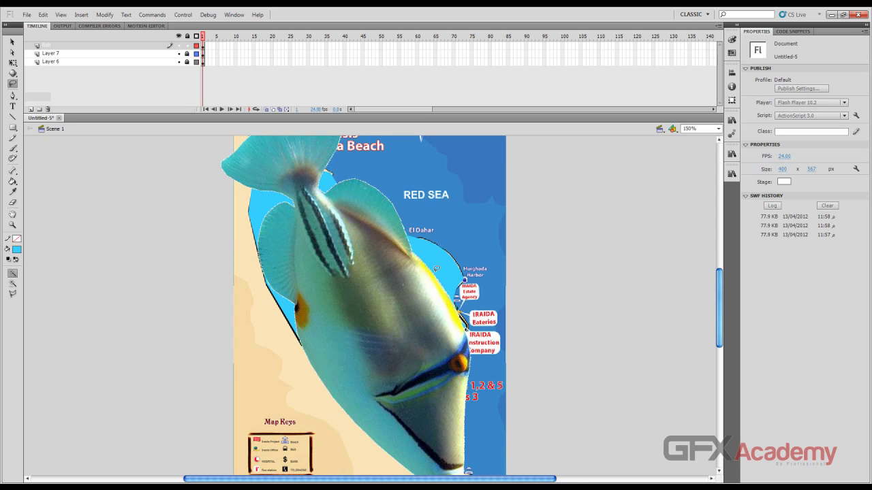
scroll(475, 376, "down", 3)
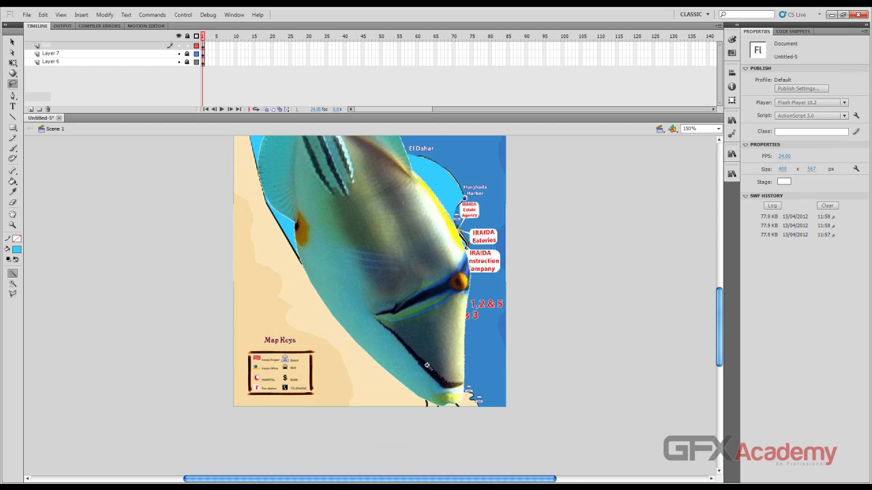
left_click_drag(425, 361, 371, 359)
key("Delete")
- Move the cut-out fish slightly west over the blue shape, to about X -26.35, Y 12.65
left_click(12, 42)
left_click(348, 252)
mouse_move(347, 252)
left_mouse_down()
mouse_move(358, 261)
mouse_move(398, 404)
mouse_move(352, 227)
mouse_move(356, 236)
mouse_move(344, 241)
mouse_move(354, 276)
left_mouse_up()
scroll(353, 254, "up", 3)
scroll(354, 276, "down", 3)
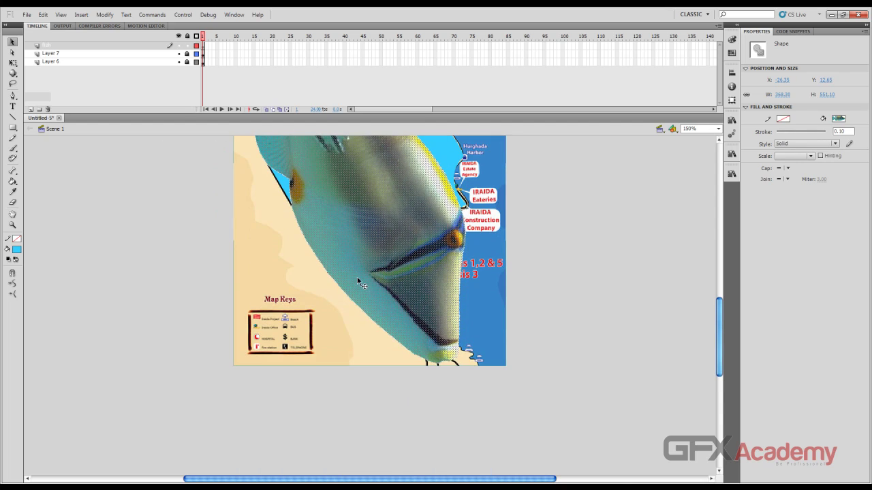
scroll(361, 277, "up", 1)
scroll(368, 278, "up", 1)
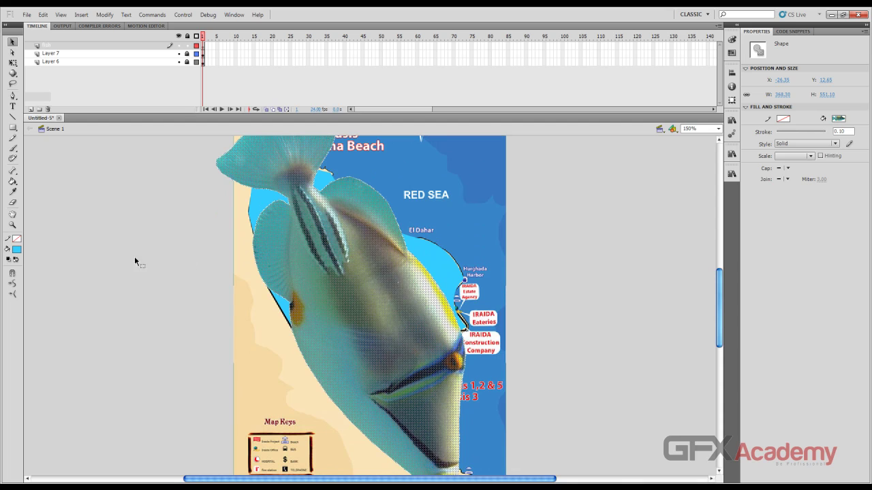
- Recolour the fish shape with a solid green fill and try pulling its eastern edge inward
left_click(17, 251)
left_click(56, 270)
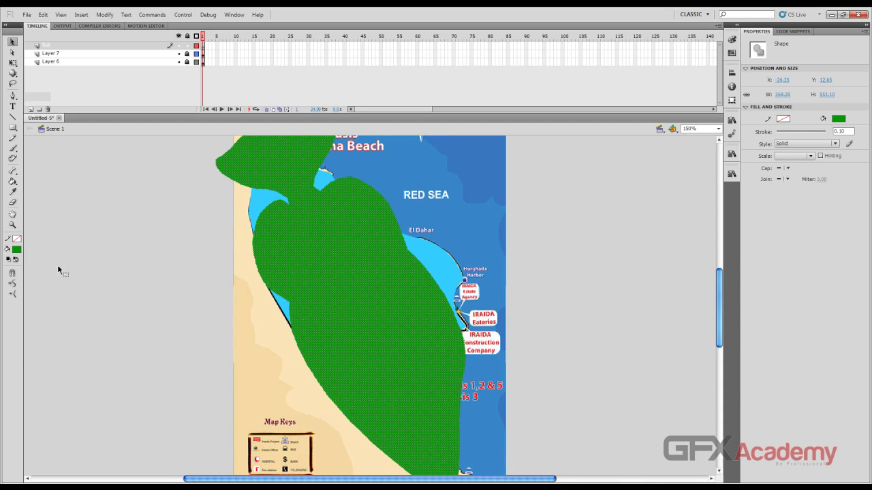
left_click(121, 259)
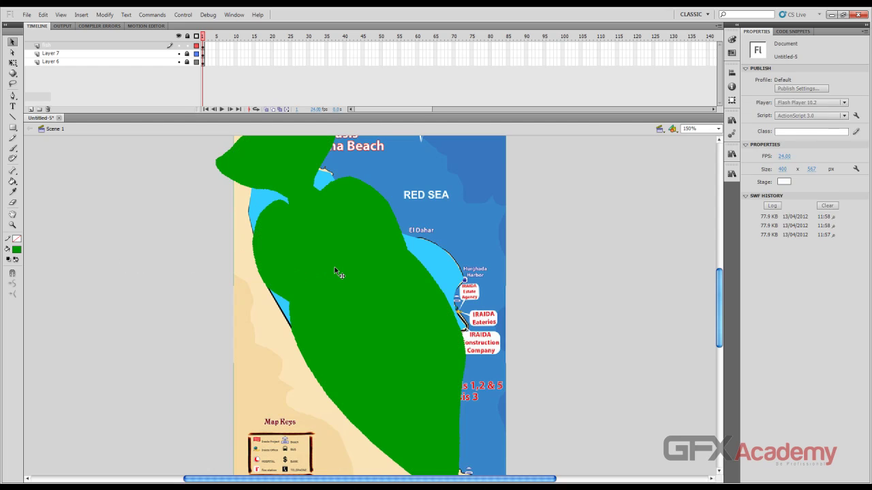
left_click(335, 272)
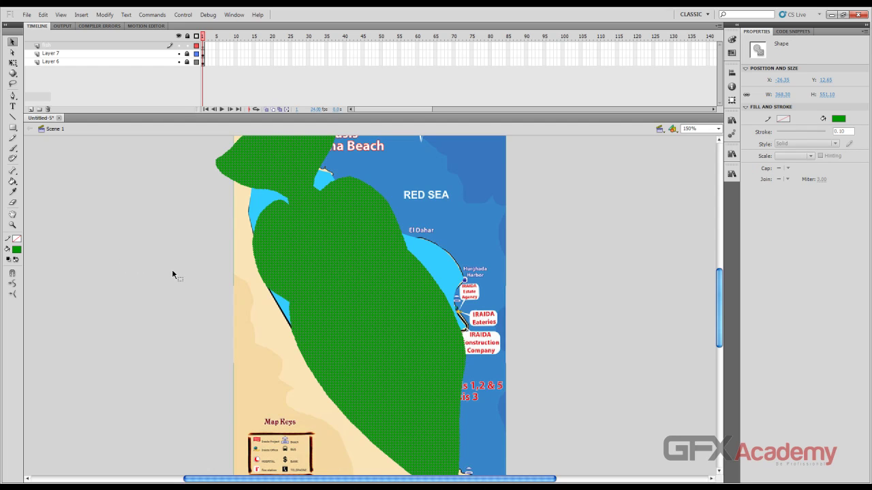
left_click(172, 274)
left_click(339, 262)
left_click(543, 233)
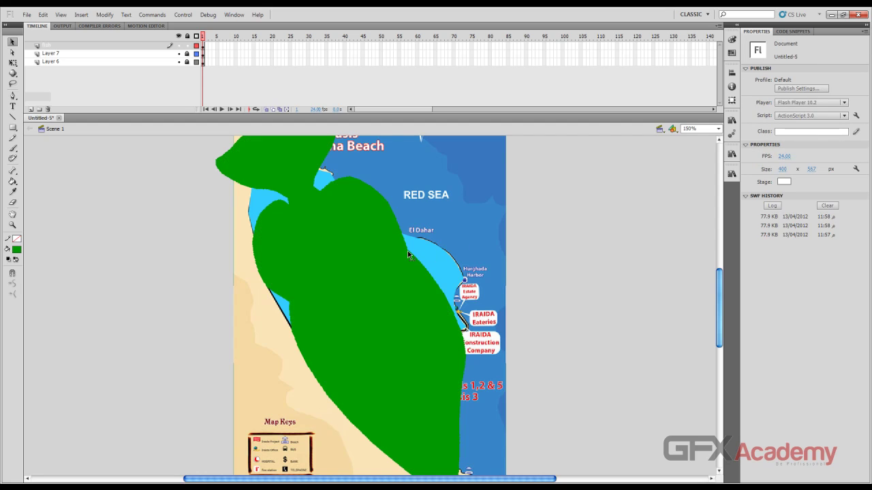
left_click_drag(409, 255, 430, 292)
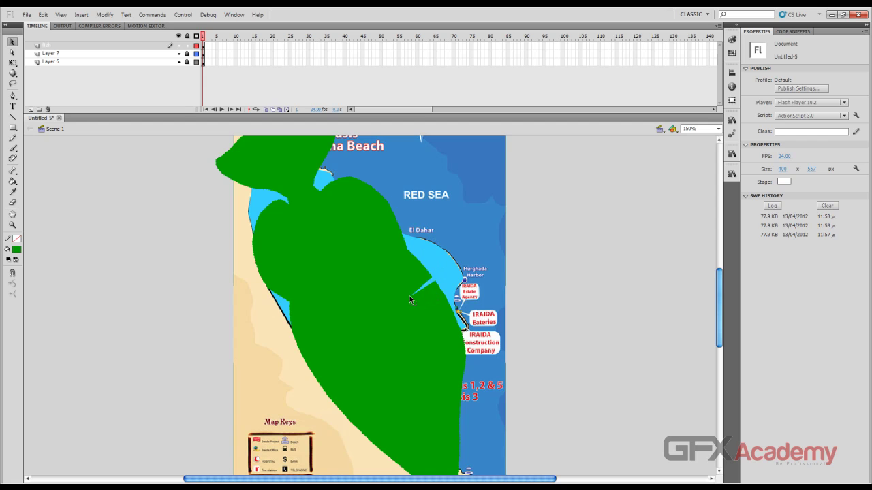
left_click(428, 298)
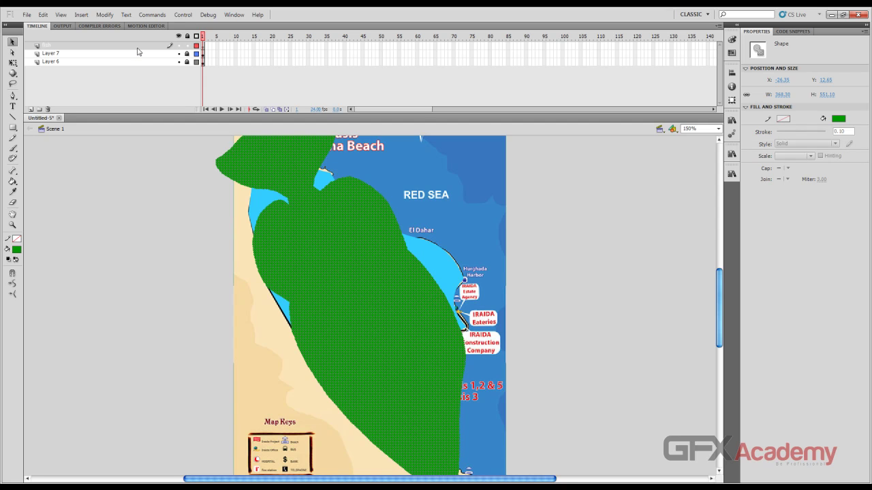
left_click(103, 15)
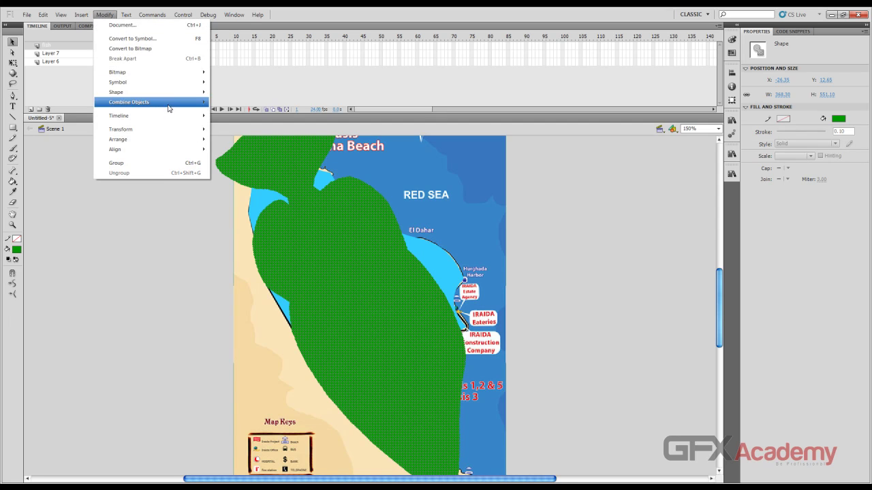
mouse_move(167, 93)
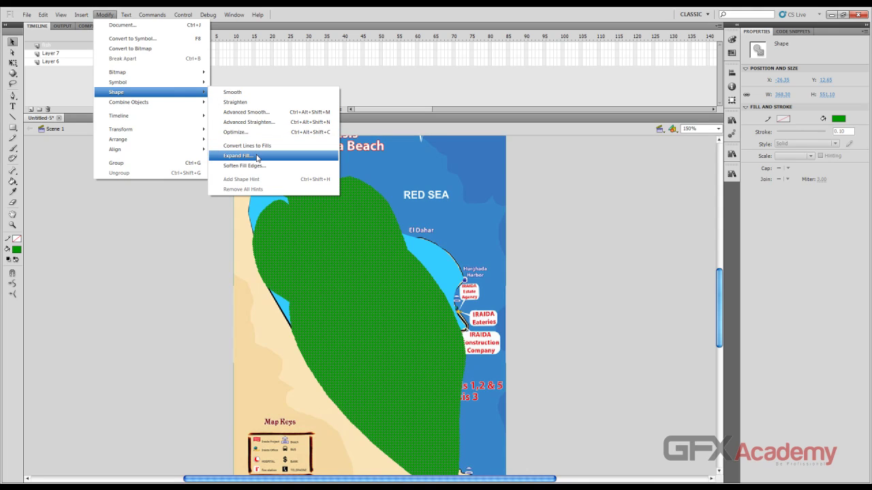
left_click(258, 157)
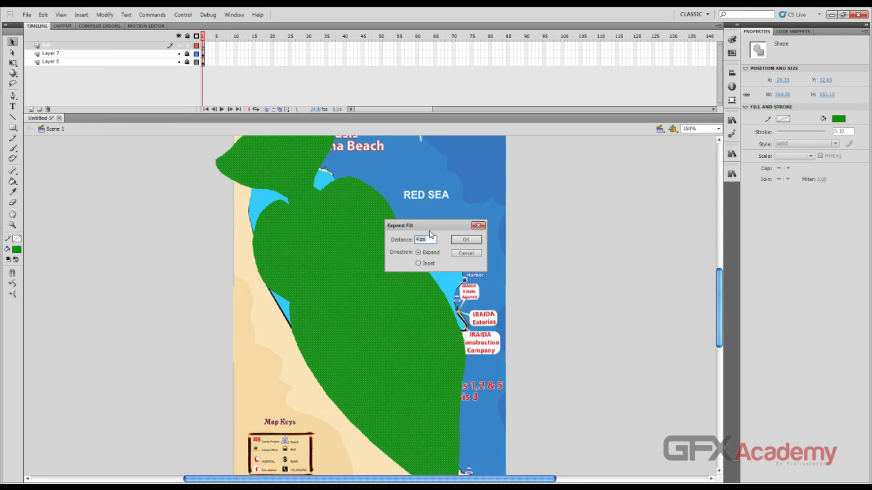
left_click(462, 253)
- Try Convert Lines to Fills on the green shape and test its eastern edge by pulling it out below El Dahar
left_click(105, 15)
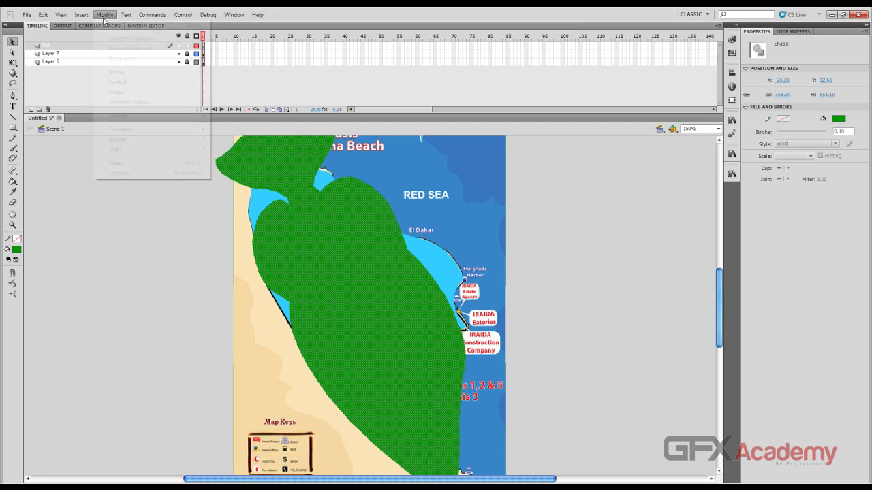
mouse_move(165, 92)
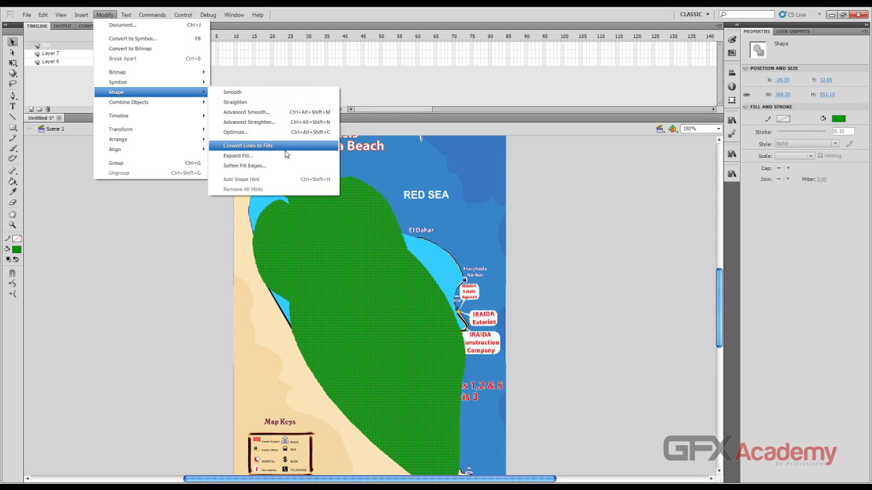
left_click(263, 146)
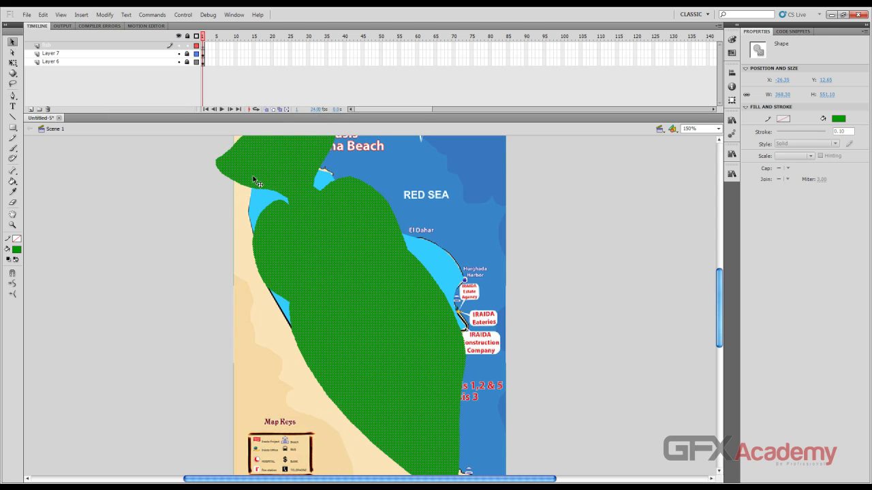
left_click(312, 232)
left_click(457, 272)
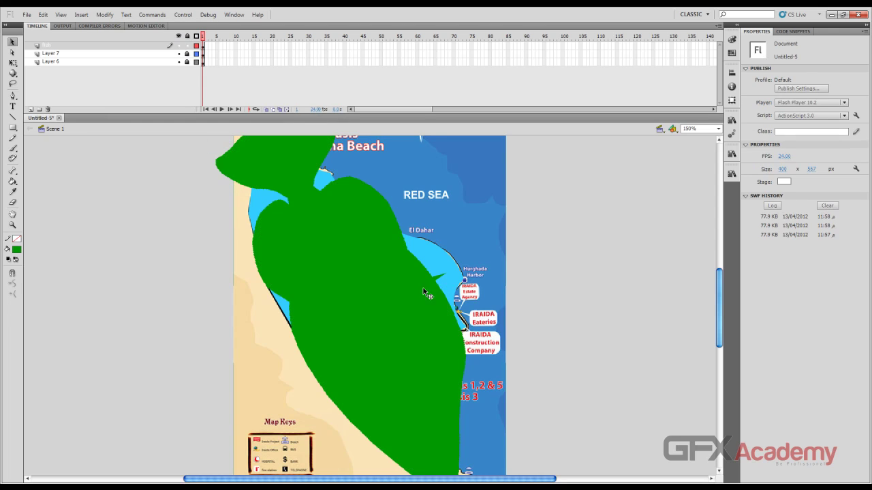
- Try to optimize the curves of the green fish shape with the totals message and preview enabled
left_click(387, 279)
left_click(105, 14)
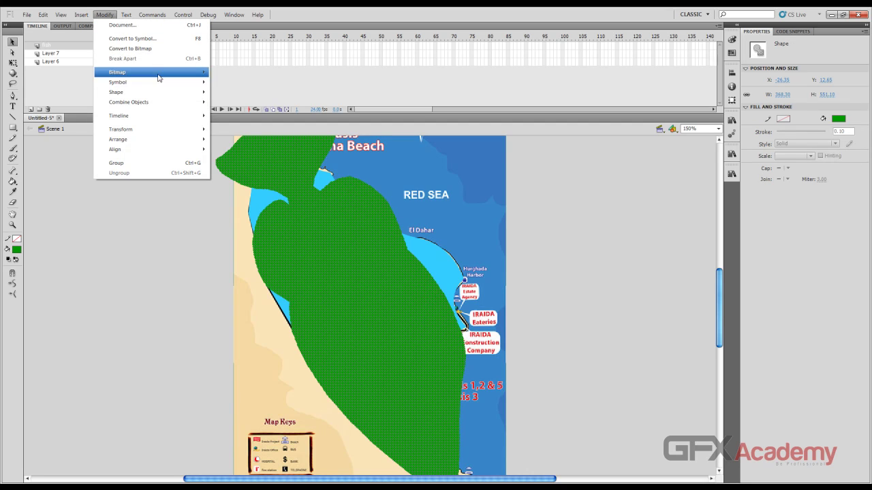
mouse_move(159, 92)
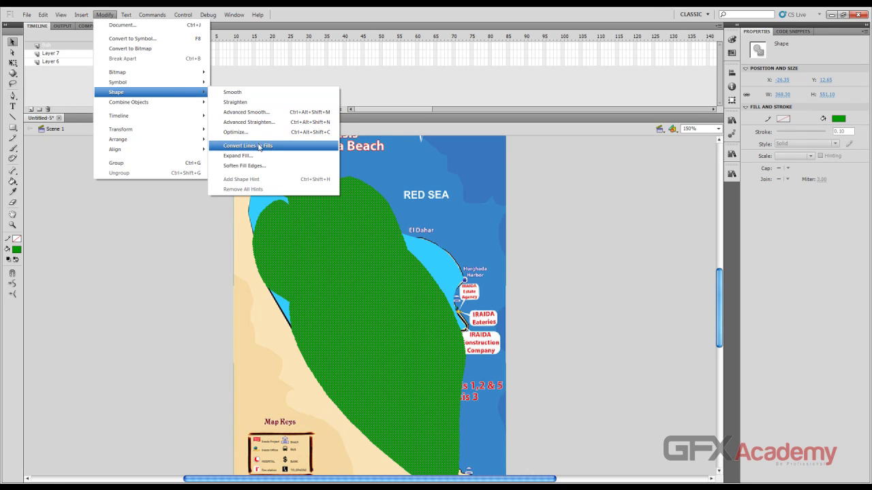
left_click(238, 132)
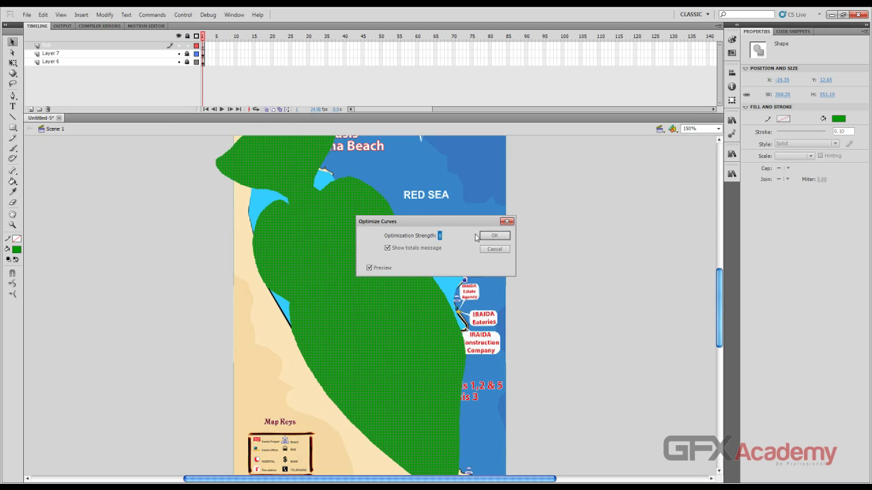
left_click(487, 236)
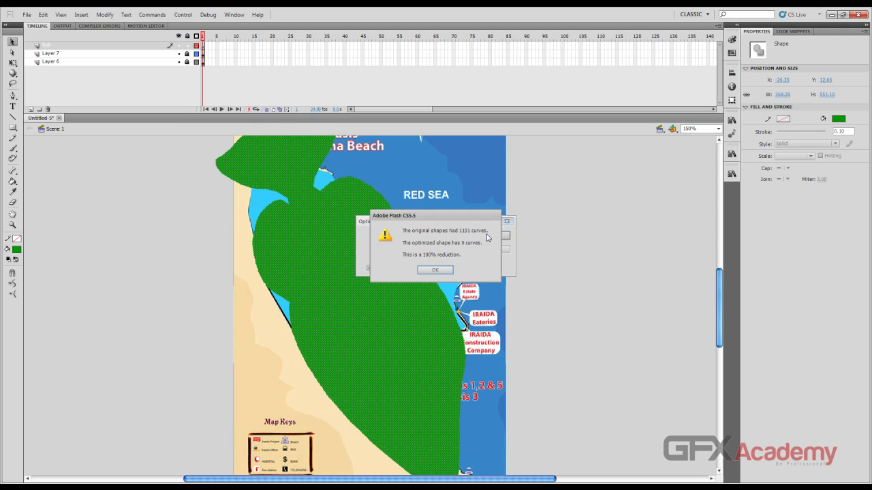
left_click(449, 270)
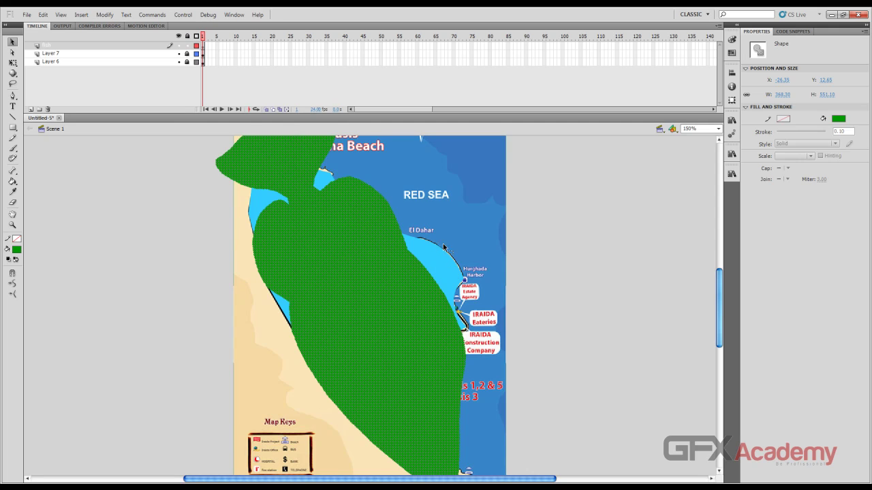
- Run Optimize Curves on the green fish shape a second time
left_click(104, 14)
mouse_move(147, 82)
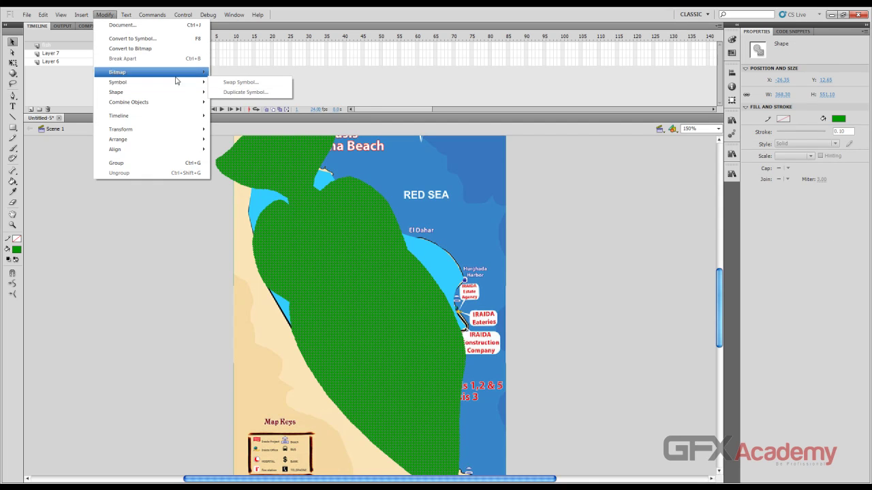
mouse_move(179, 92)
left_click(259, 132)
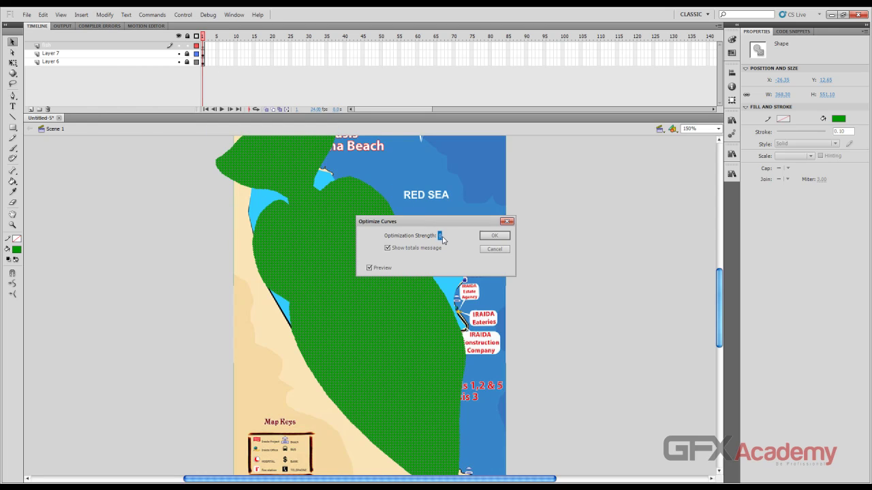
left_click(494, 236)
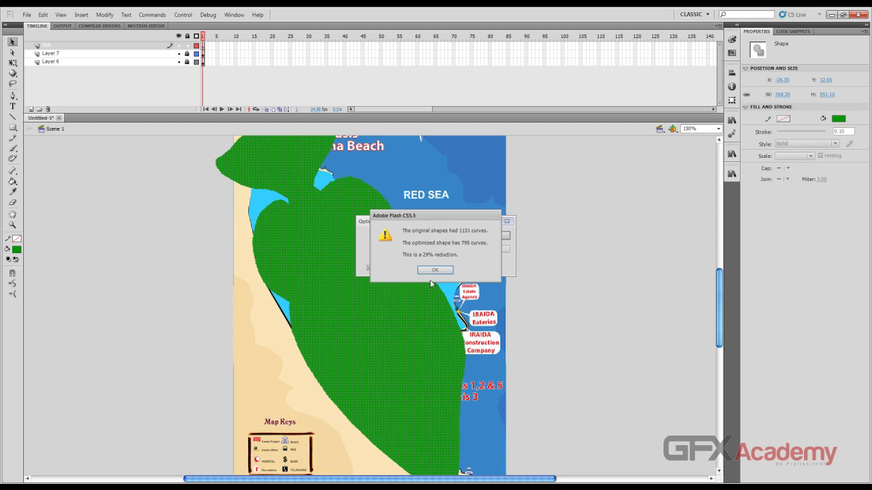
left_click(434, 270)
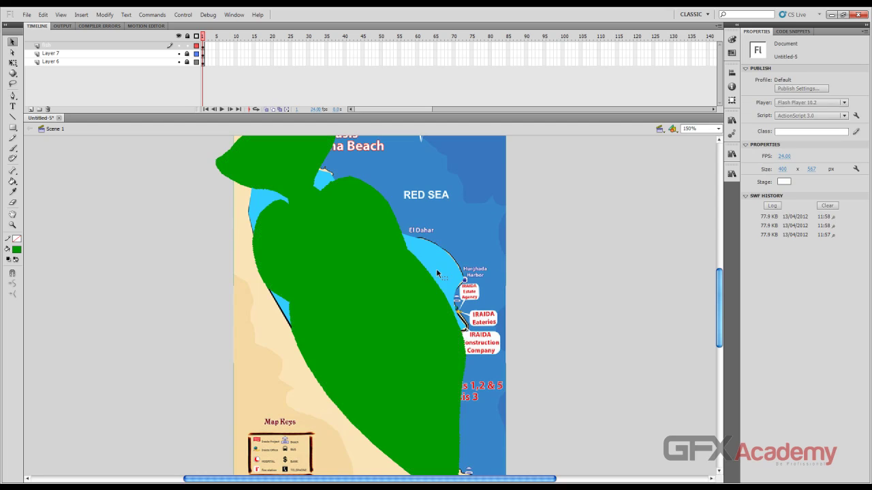
- Test the green shape's western edge by pulling it outward, and check the shape down to its southern tip
left_click(288, 324)
left_click(353, 337)
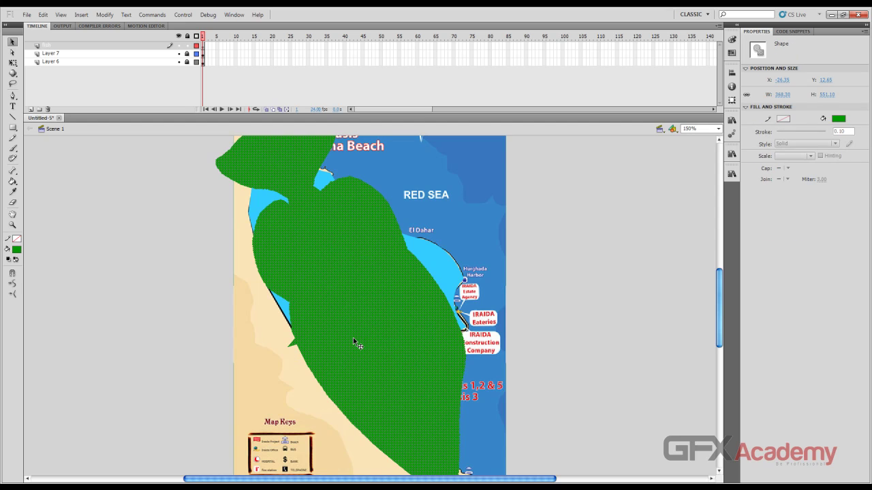
key("ctrl+shift+a")
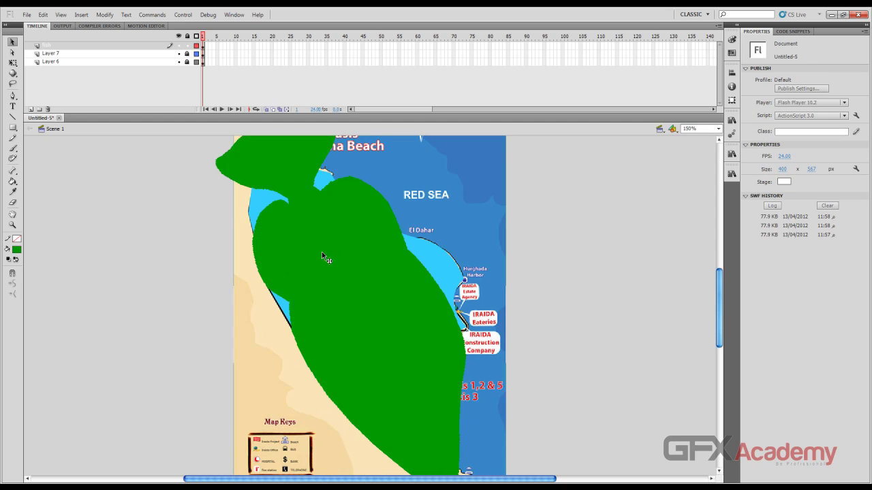
scroll(331, 252, "down", 3)
left_click(343, 262)
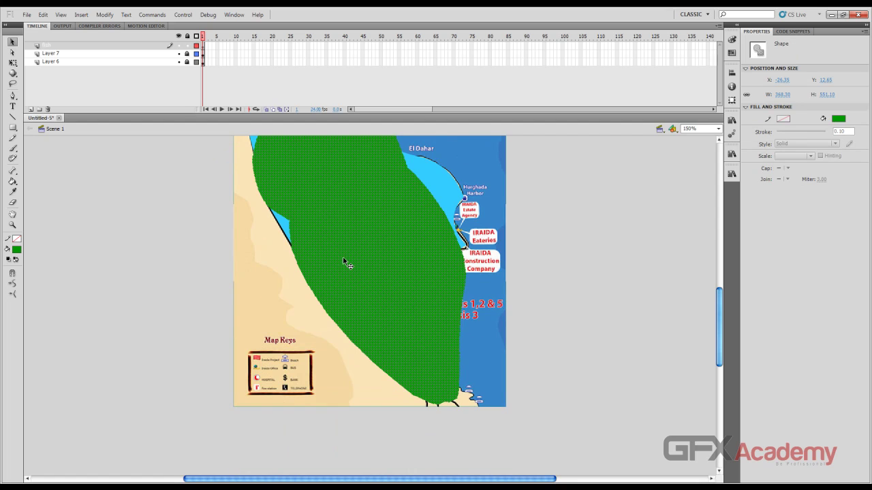
scroll(346, 260, "up", 3)
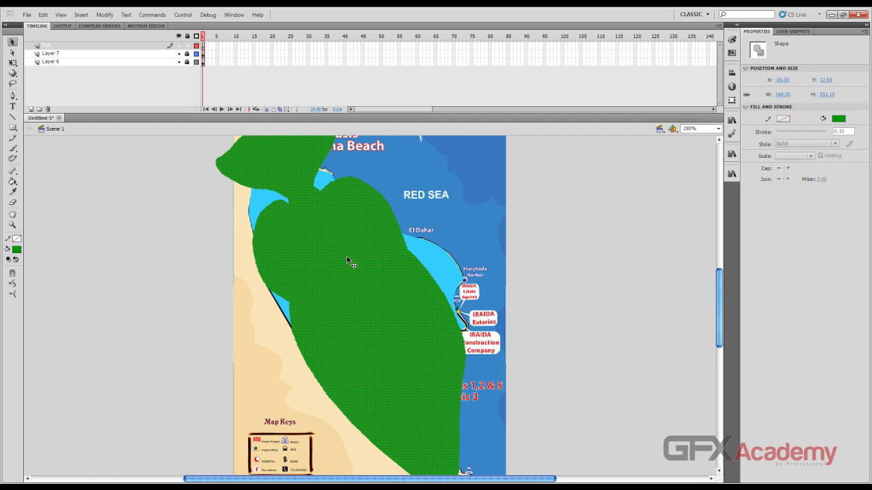
- Undo the green fill and curve edits to bring back the fish bitmap, and place the selected fish at Y 0.00
key("ctrl+shift+a")
left_click(349, 261)
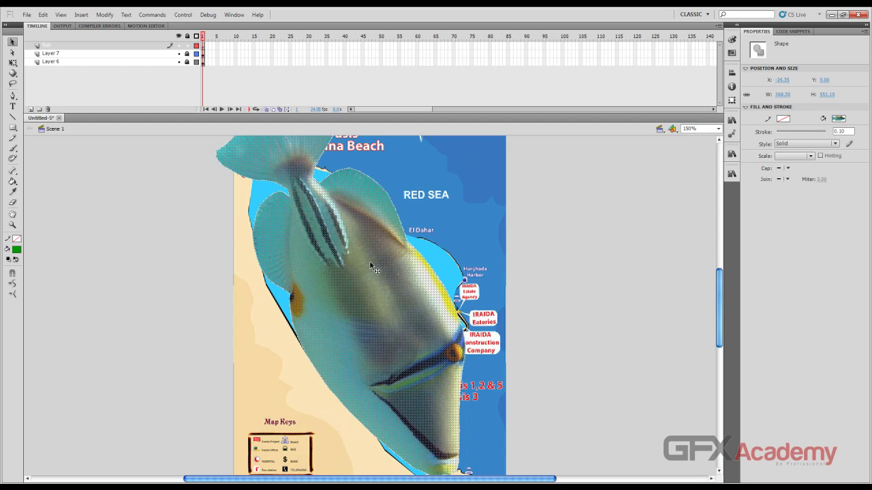
left_click(577, 217)
left_click(354, 276)
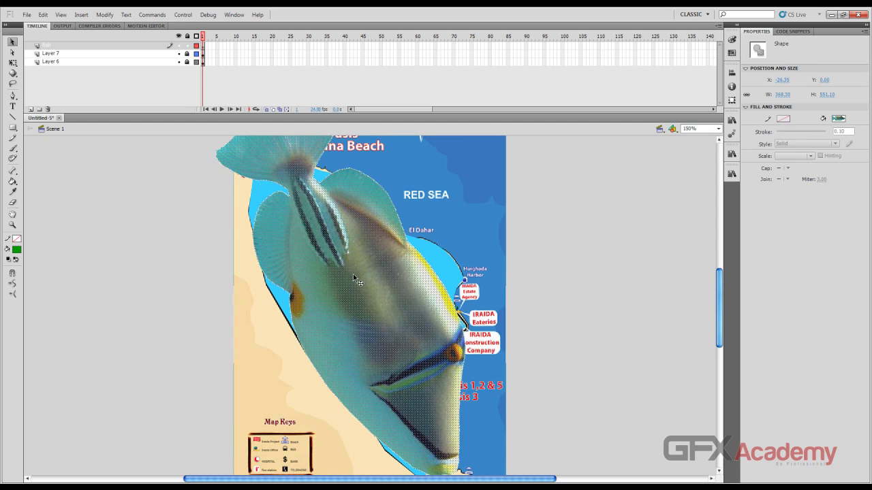
- Add a new layer above the locked fish layer and draw a green rectangle without stroke over the middle of the fish's body
scroll(351, 275, "up", 2)
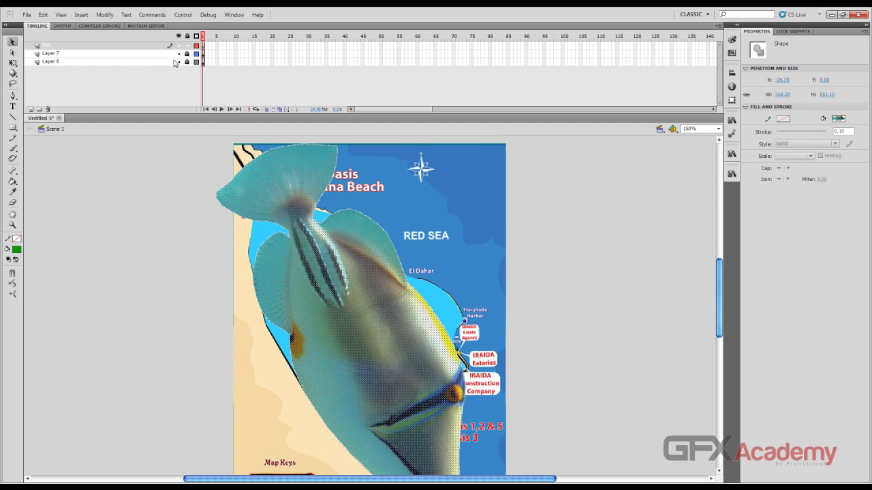
left_click(31, 109)
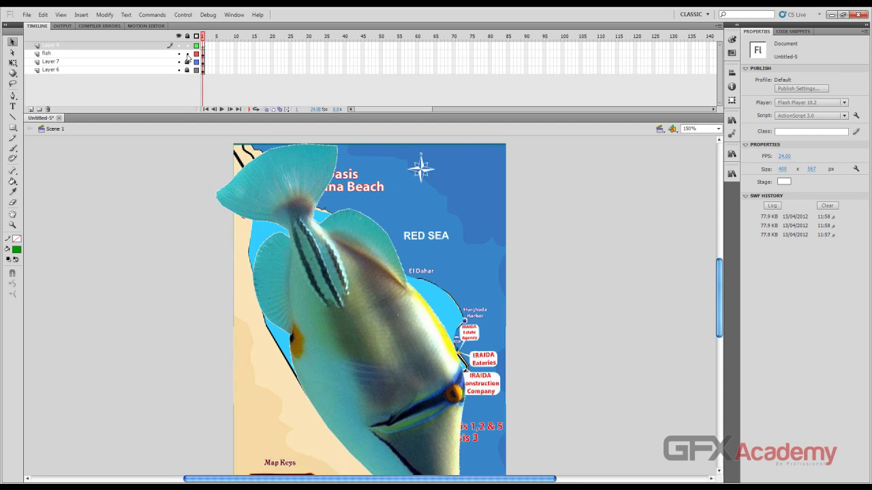
left_click(13, 127)
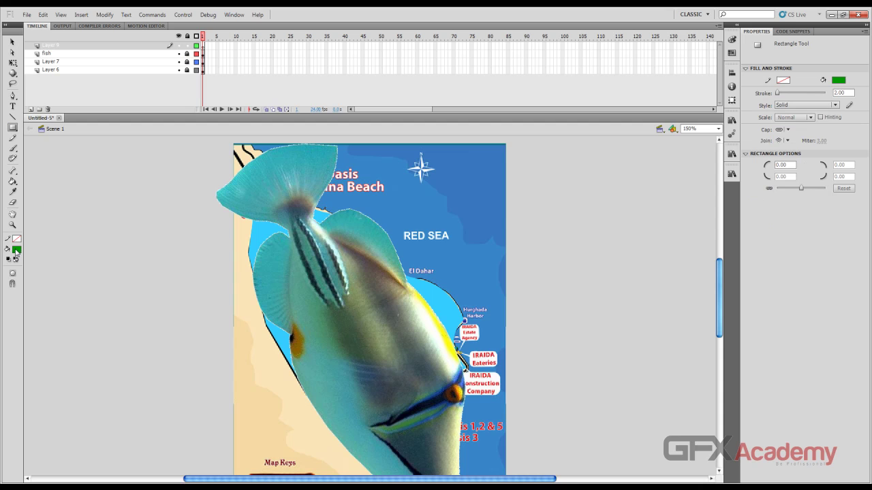
mouse_move(316, 297)
left_mouse_down()
mouse_move(444, 386)
mouse_move(415, 389)
left_mouse_up()
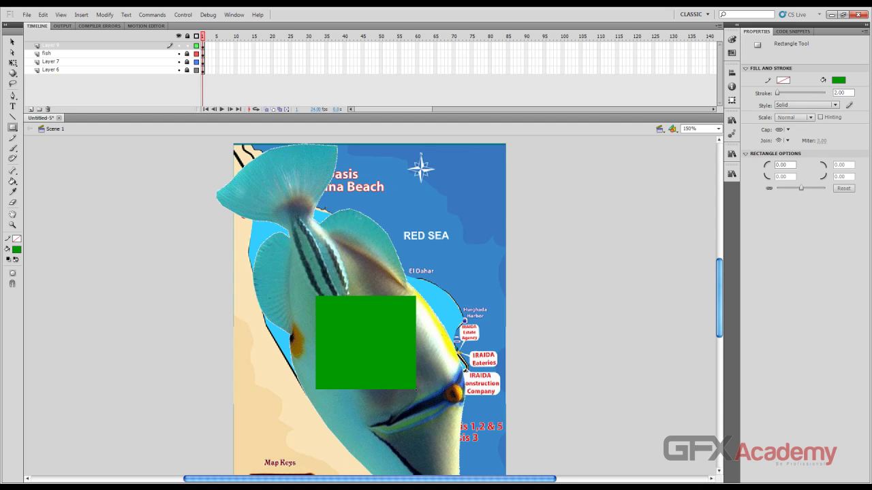
key("v")
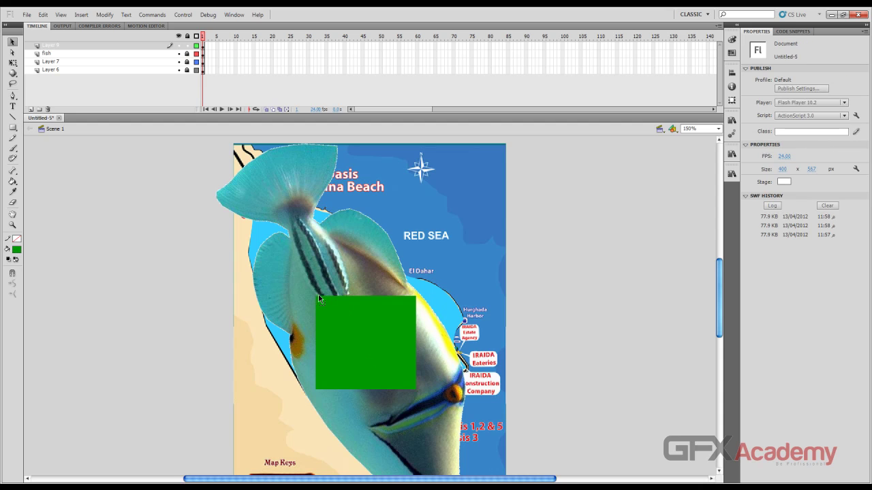
- Reshape the green rectangle's western side to follow the fish's western fin up to the tail base
left_click_drag(317, 294, 290, 335)
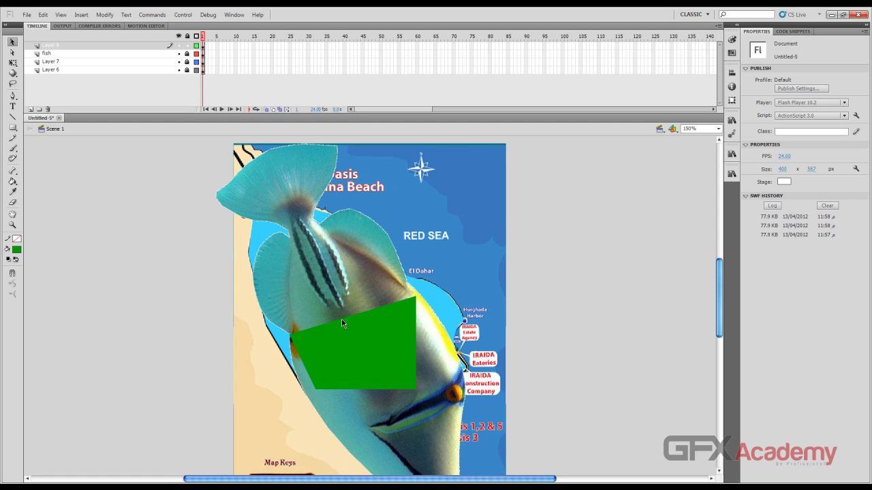
left_click_drag(342, 318, 289, 237)
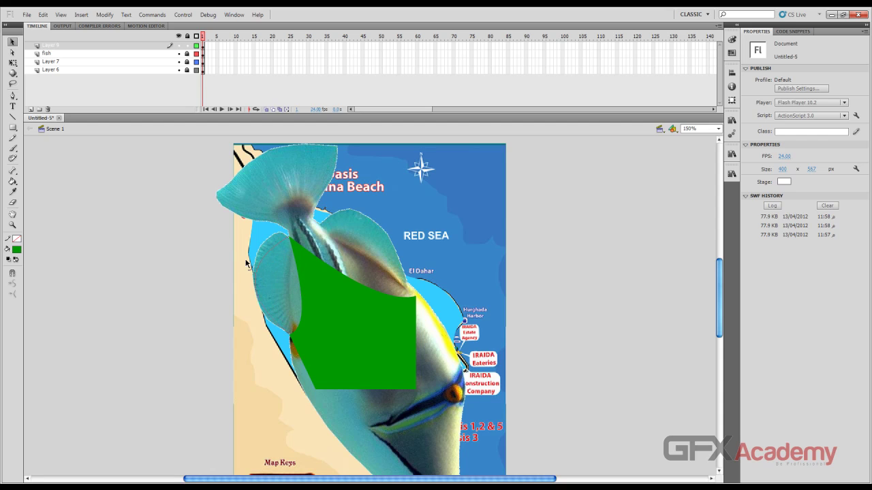
left_click_drag(248, 273, 249, 272)
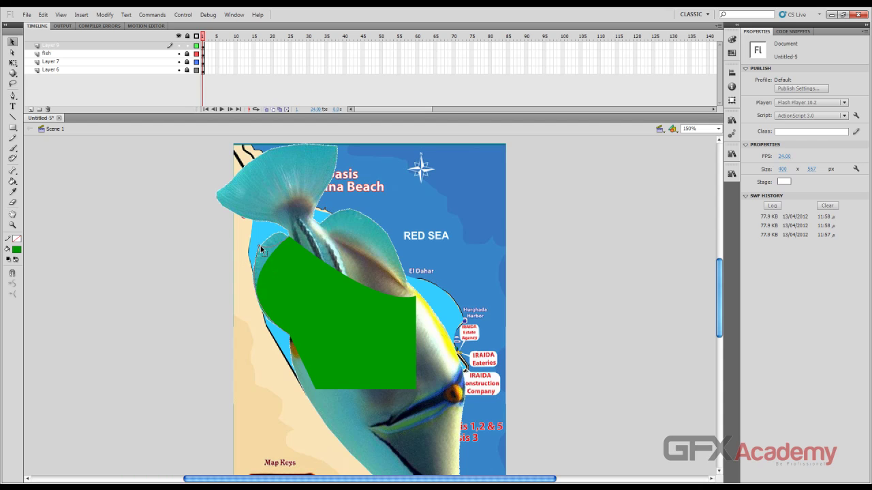
left_click_drag(261, 250, 289, 233)
left_click_drag(303, 241, 304, 229)
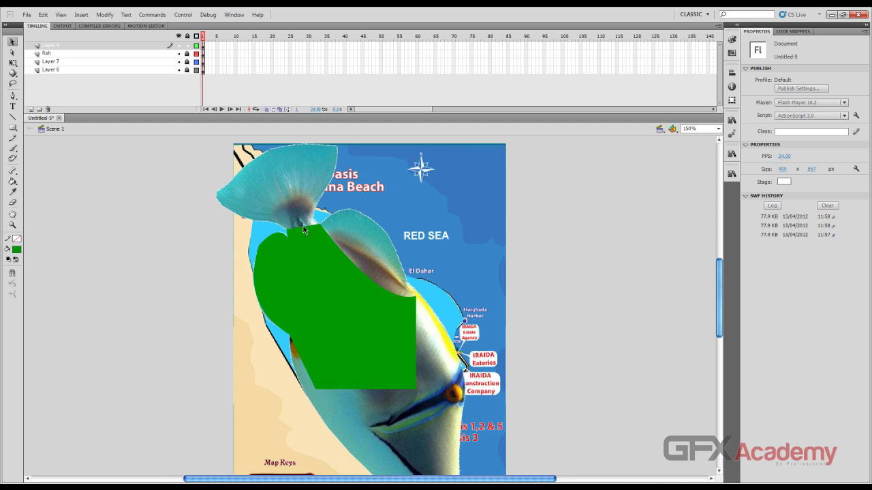
- Extend the green shape around the fish's eastern fin and along its yellow eastern edge to the point beside the eye
left_click_drag(312, 223, 315, 217)
left_click_drag(366, 276, 406, 285)
left_click_drag(374, 226, 378, 218)
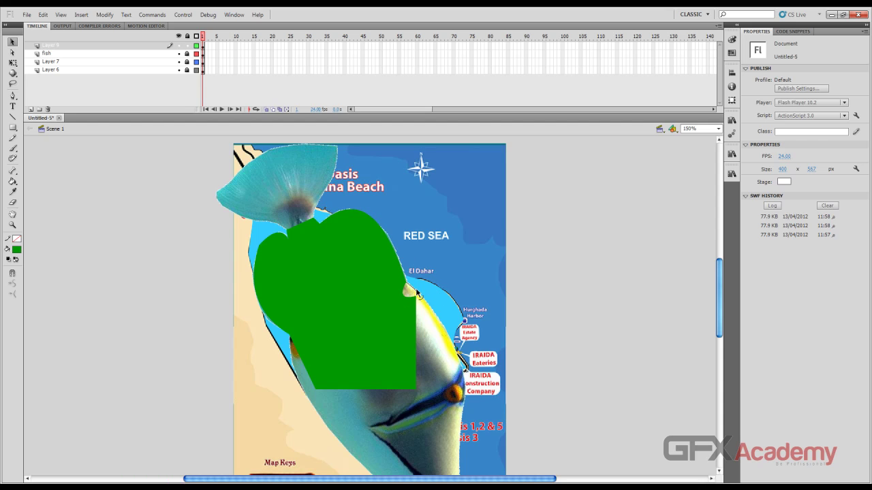
left_click_drag(443, 343, 464, 373)
left_click_drag(444, 342, 448, 332)
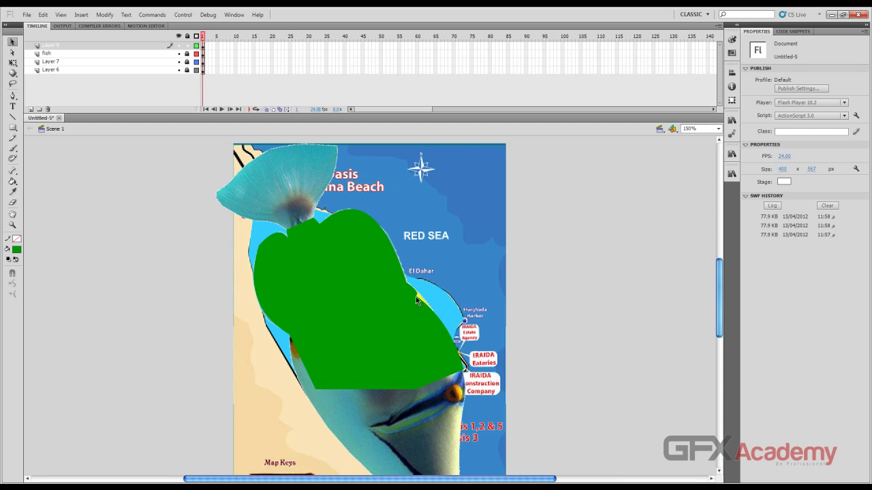
- Stretch the green shape down to the fish's mouth and fit its lower western and eastern edges to the outline
scroll(405, 321, "down", 3)
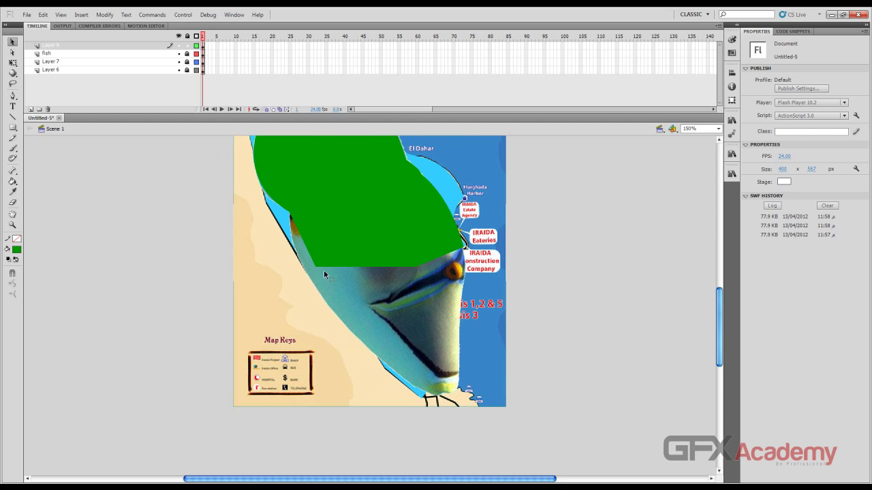
left_click_drag(318, 265, 429, 394)
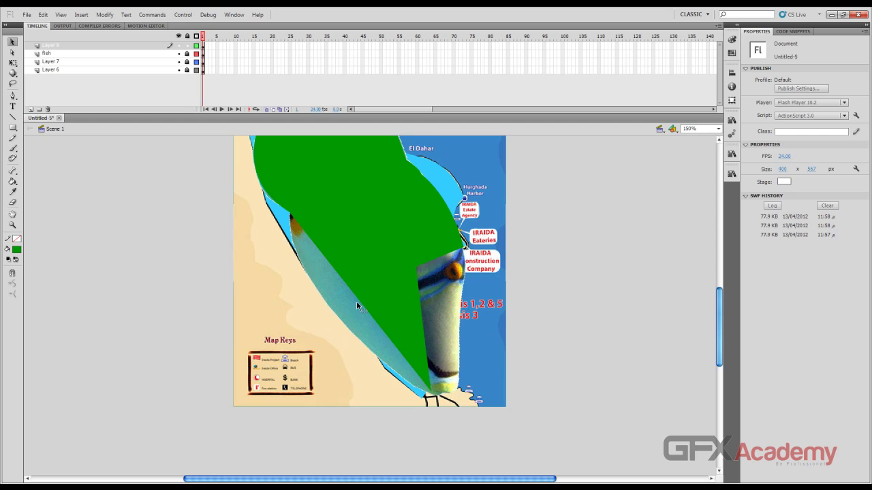
left_click_drag(356, 301, 304, 271)
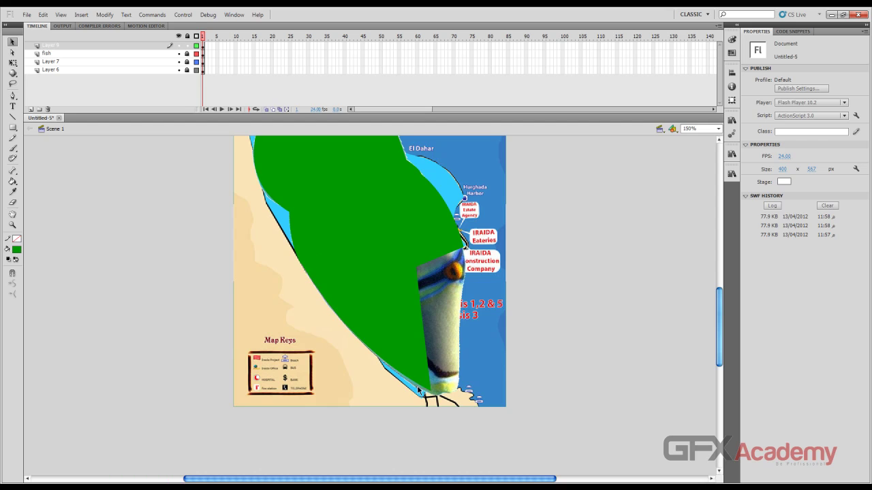
left_click_drag(430, 394, 458, 391)
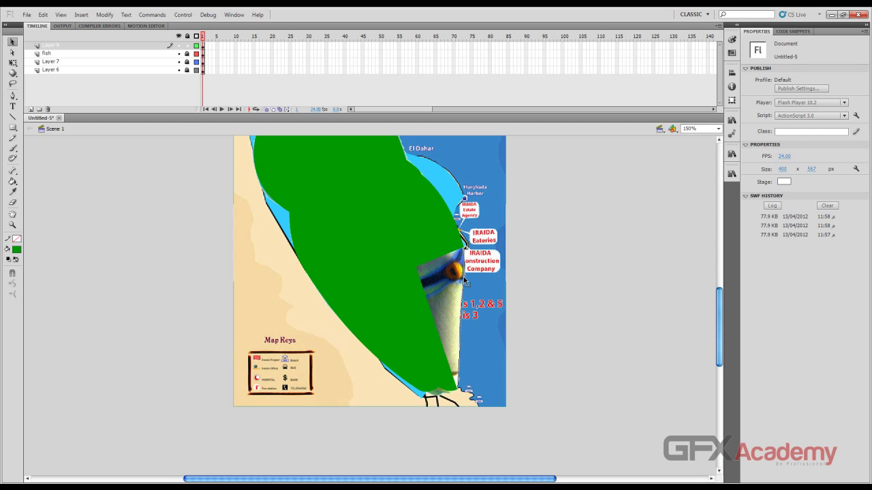
key("Delete")
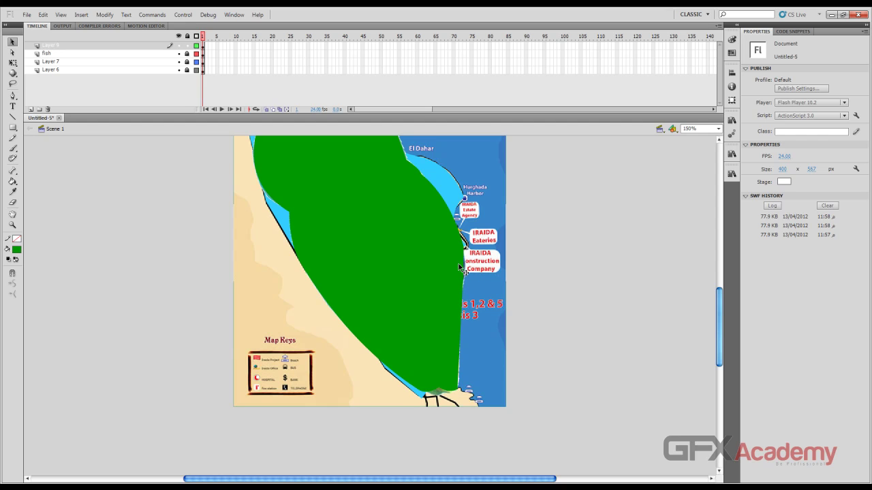
- Pull the green shape's northern end out over the fish's tail fin and curve its edges to match the outline
scroll(405, 302, "up", 3)
scroll(368, 273, "up", 3)
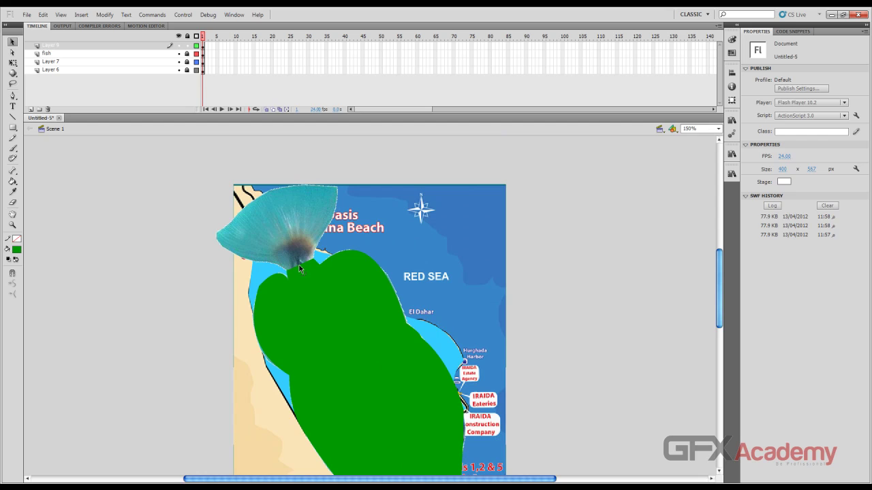
left_click_drag(299, 267, 216, 235)
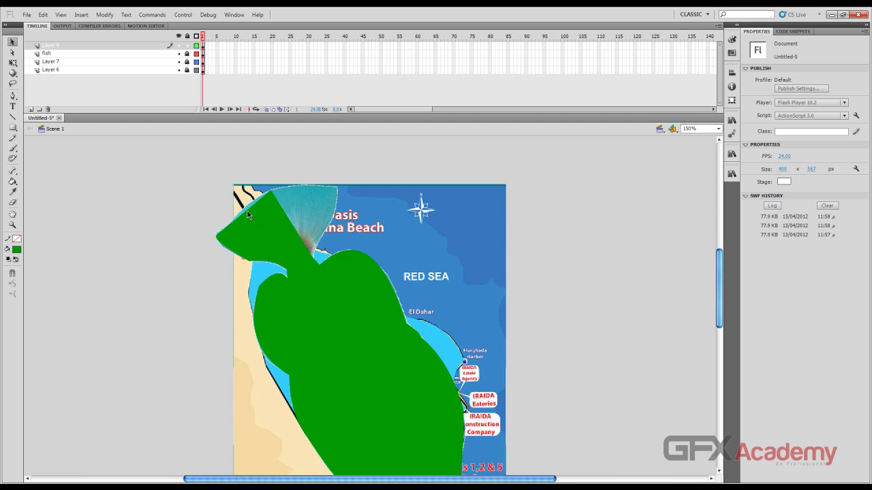
scroll(298, 229, "up", 3)
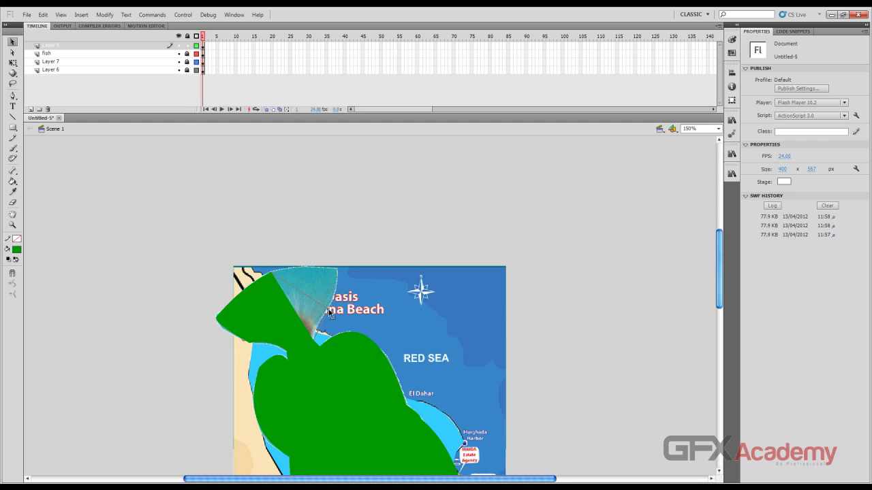
left_click_drag(326, 310, 318, 302)
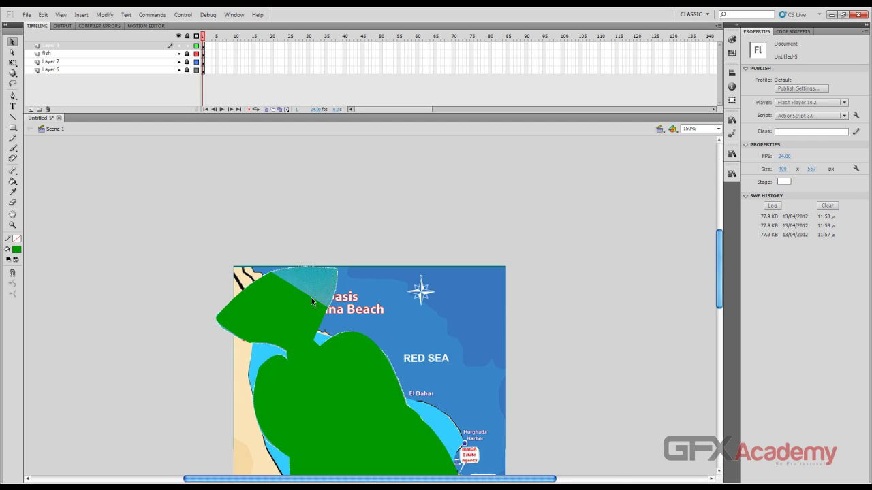
left_click_drag(339, 271, 307, 268)
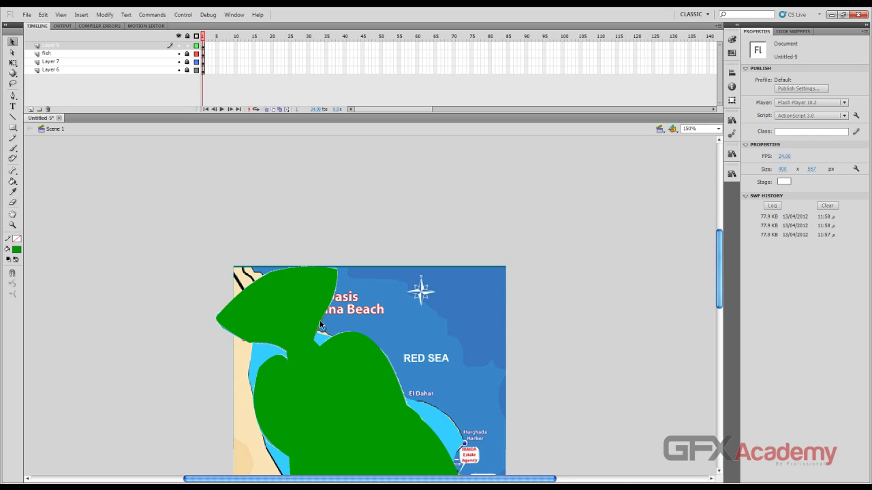
- Delete the fish layer, leaving the green fish silhouette on Layer 9
scroll(356, 318, "down", 5)
left_click(398, 320)
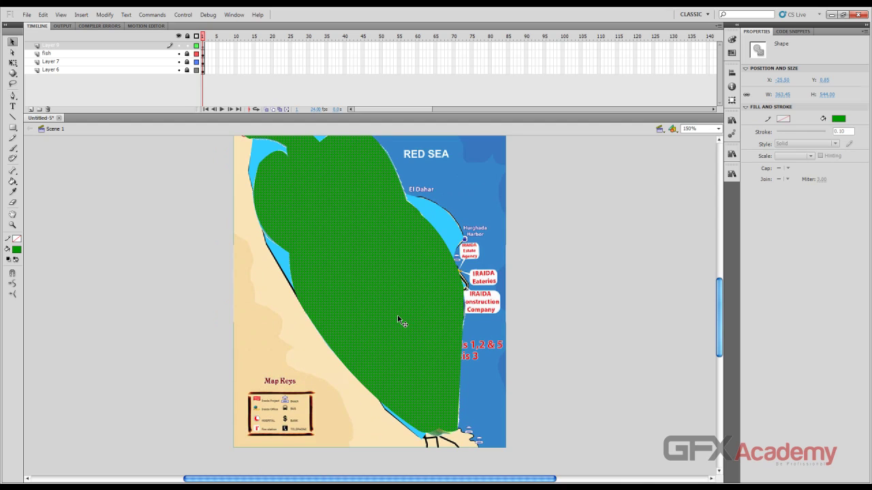
left_click(105, 56)
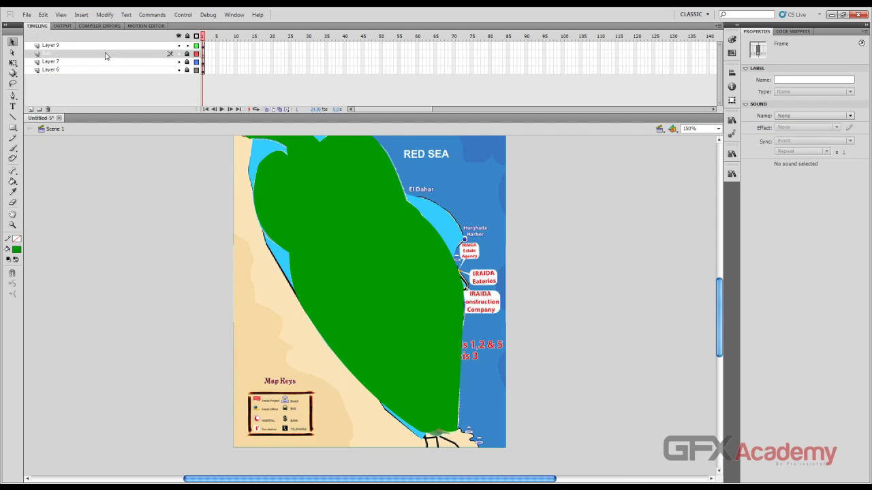
left_click(47, 109)
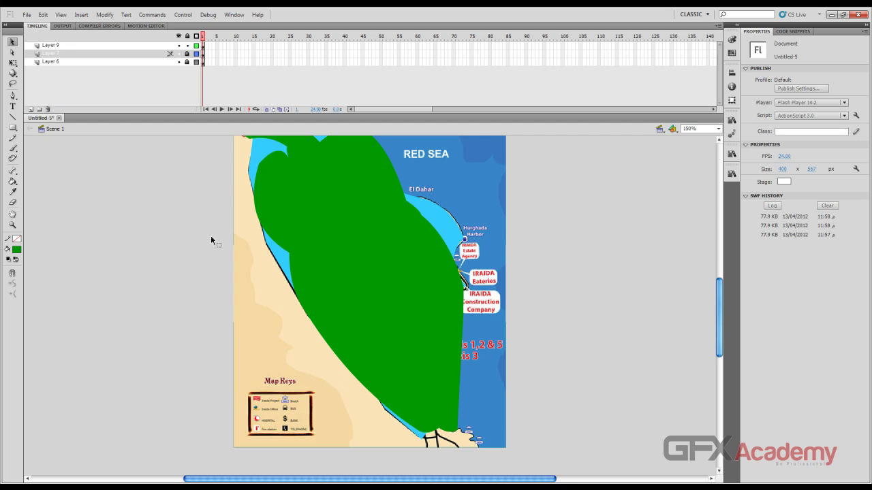
- Try filling the green fish silhouette with a blue sampled from the map's sea
left_click(357, 259)
scroll(207, 232, "up", 3)
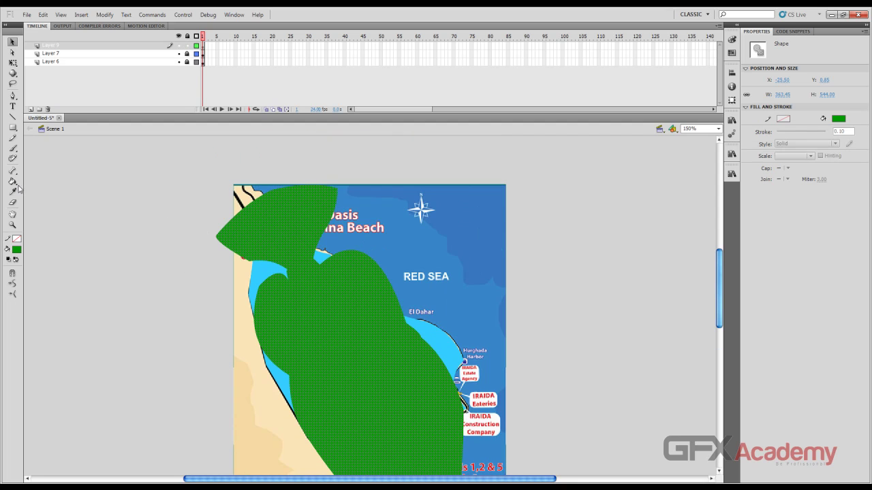
left_click(17, 250)
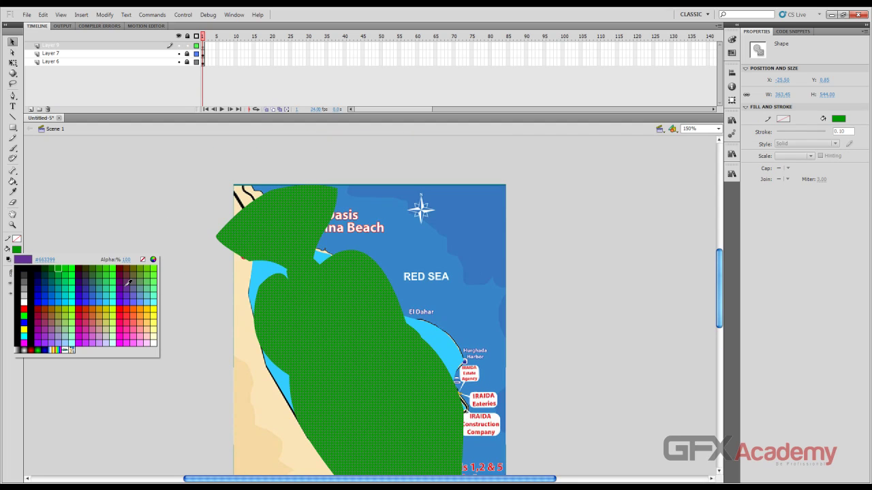
left_click(456, 213)
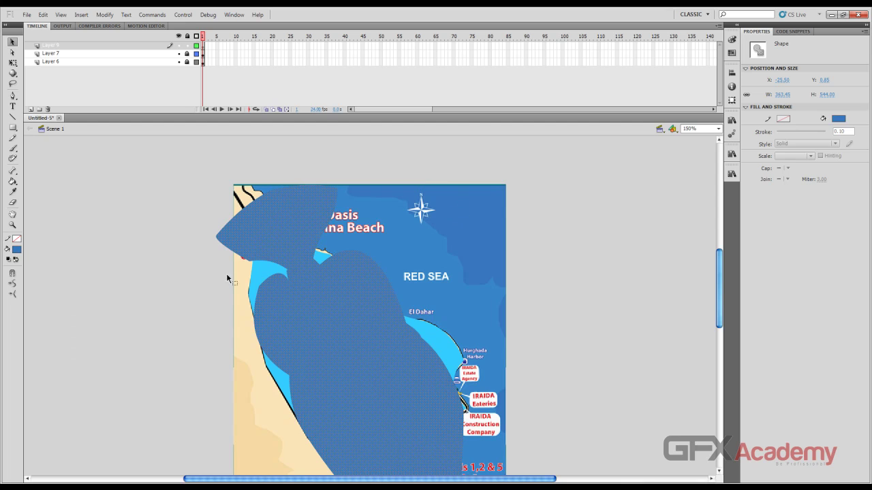
left_click(124, 287)
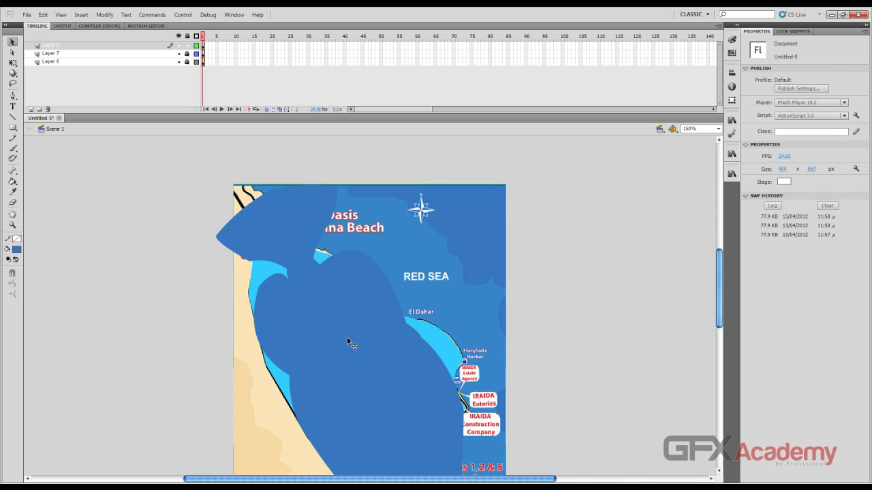
- Try the bitmap swatch as the fill of the blue fish silhouette, and undo it
left_click(345, 334)
left_click(15, 251)
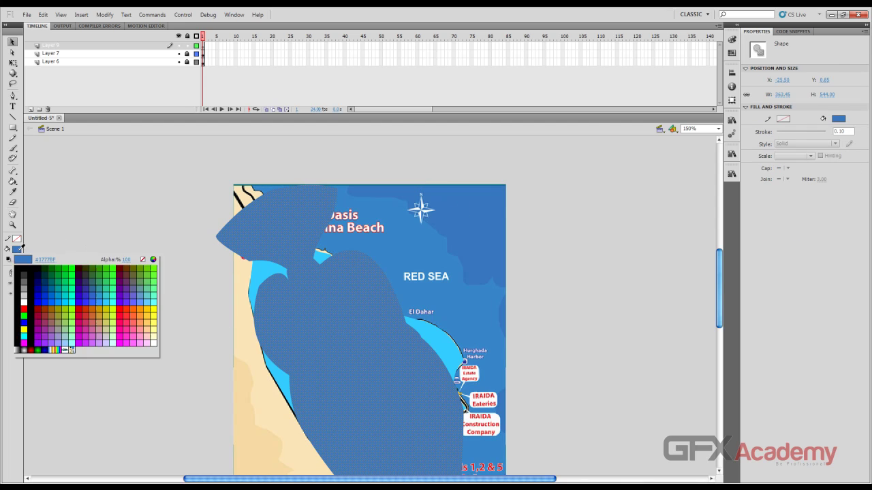
left_click(68, 349)
key("ctrl+z")
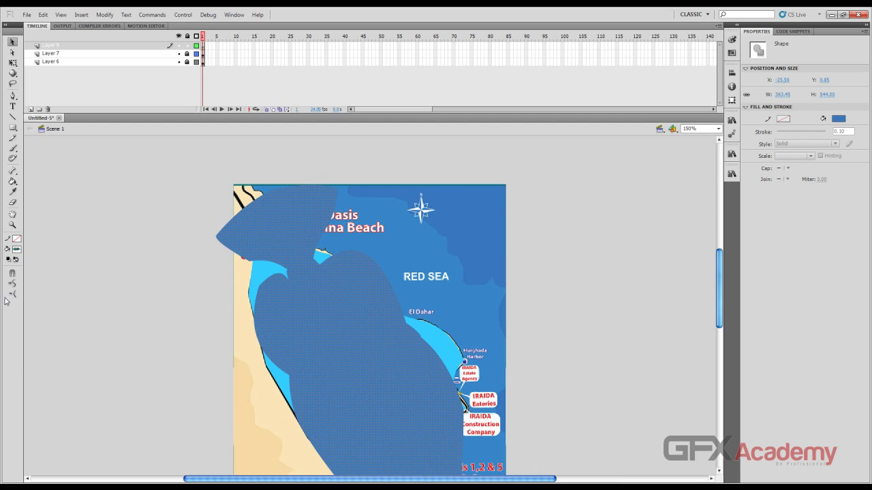
- Fill the fish silhouette on Layer 9 with a solid golden brown
left_click(16, 249)
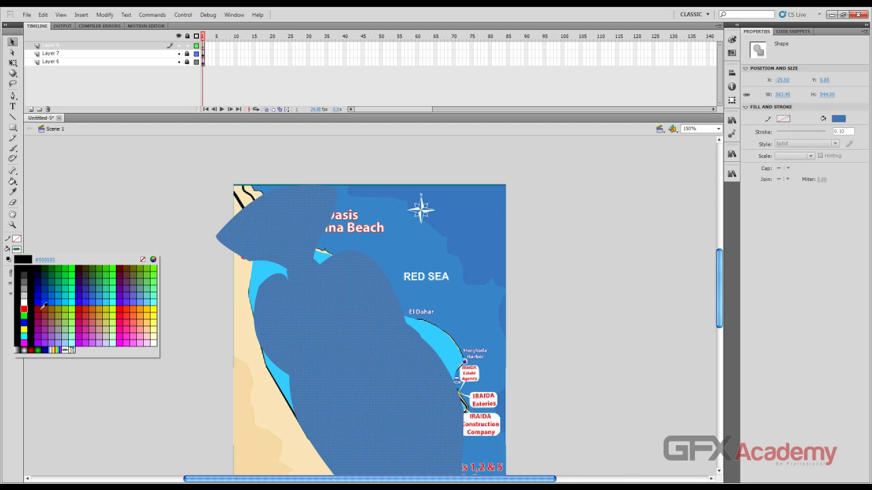
left_click(102, 305)
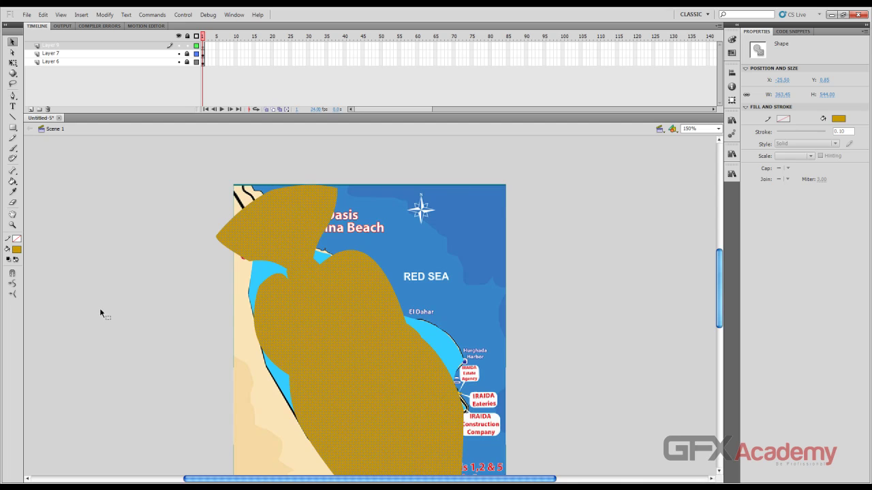
left_click(126, 291)
- Hide the map on Layer 6, then unlock Layer 7 and select its light-blue city shape
scroll(236, 282, "down", 3)
left_click(357, 274)
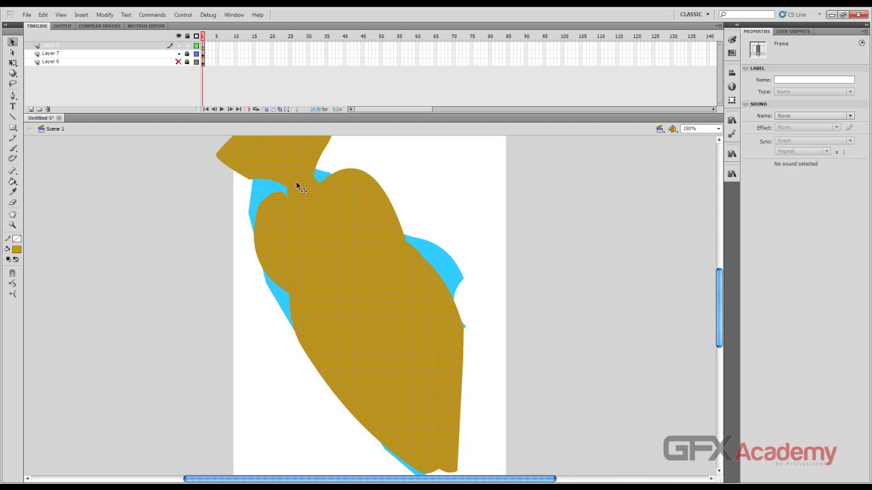
left_click(178, 61)
scroll(197, 173, "up", 3)
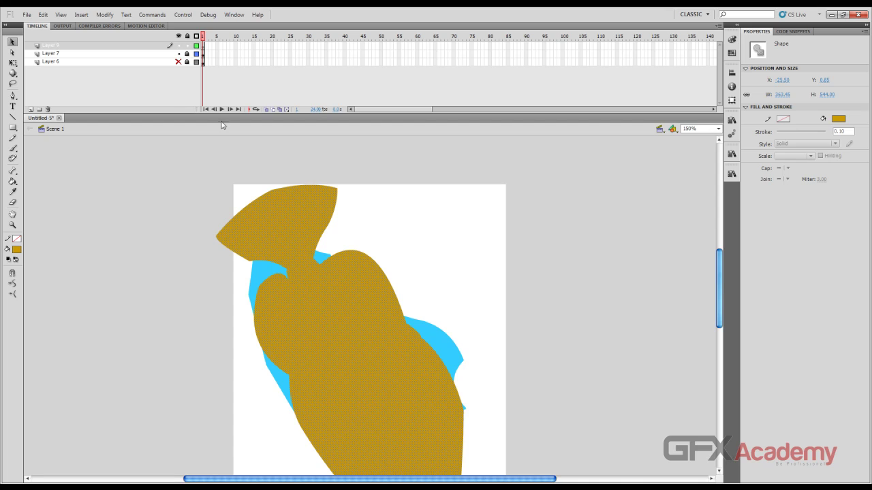
left_click(186, 56)
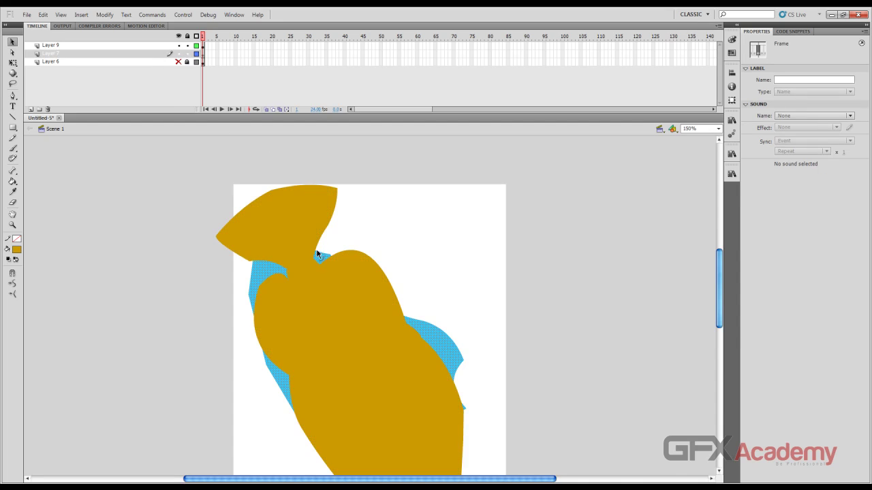
- Cut the golden-brown fish silhouette from Layer 9 and insert a keyframe at frame 35 of Layer 7
left_click(314, 286)
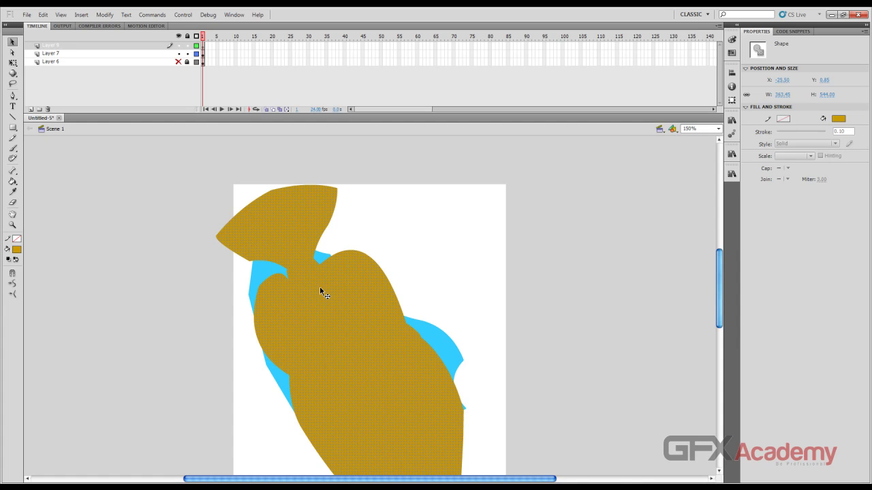
key("Delete")
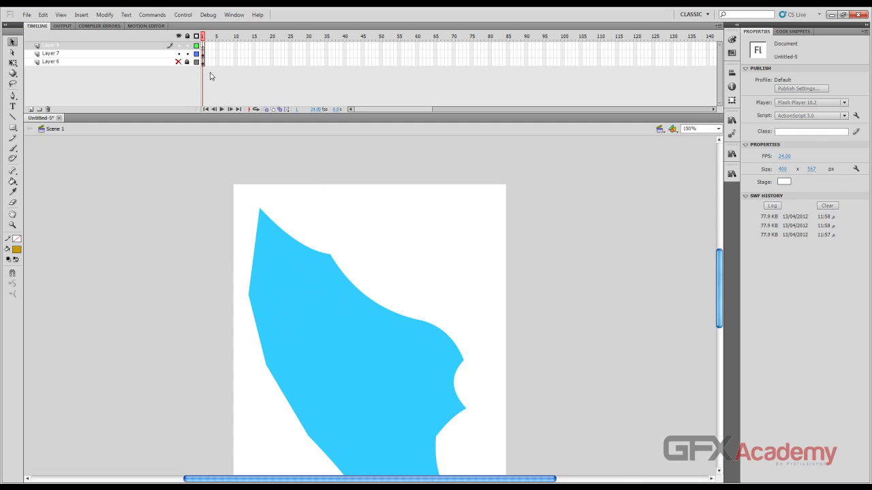
left_click(325, 54)
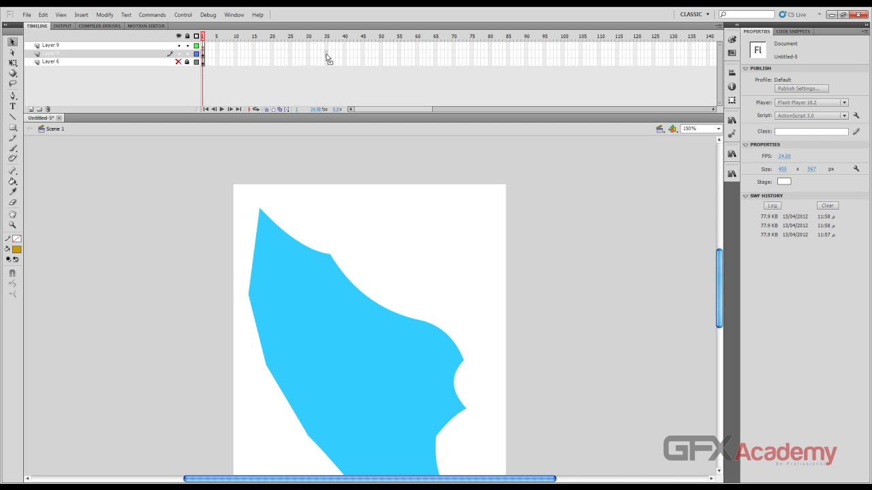
left_click(327, 55)
key("F5")
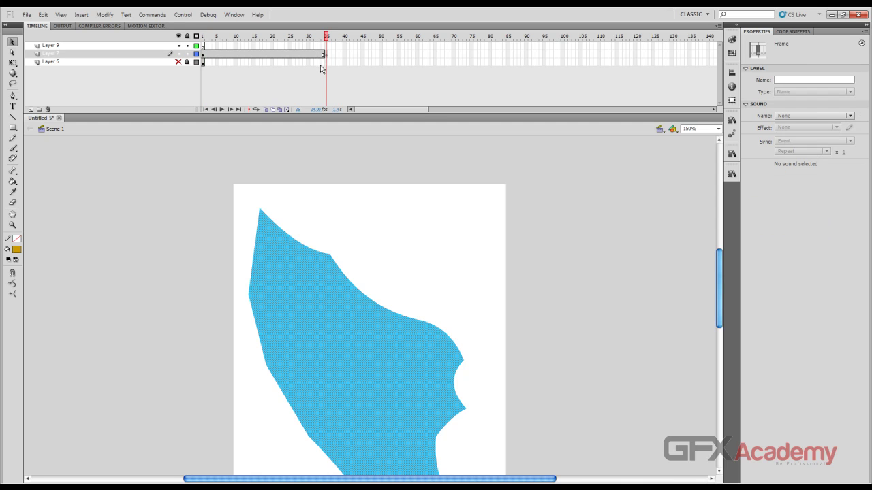
- On frame 1 of Layer 7, delete the light-blue city shape and paste the fish silhouette in place
left_click(204, 58)
key("Delete")
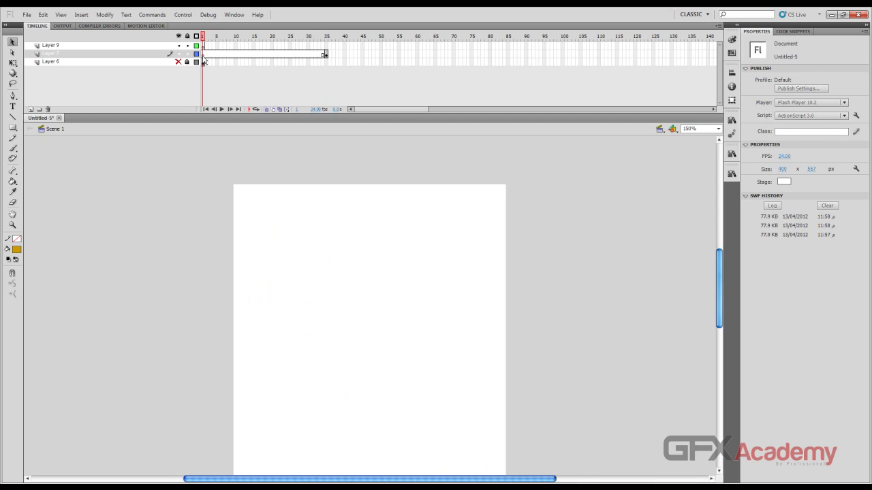
key("ctrl+shift+v")
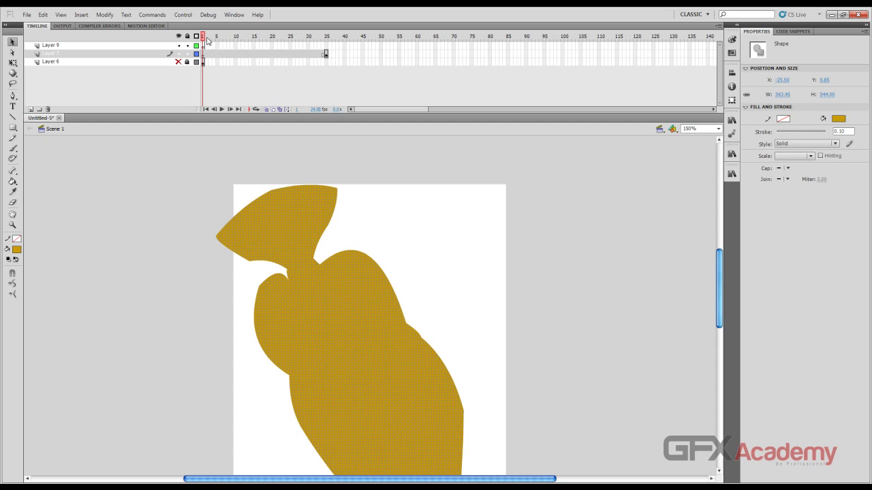
left_click_drag(203, 53, 313, 58)
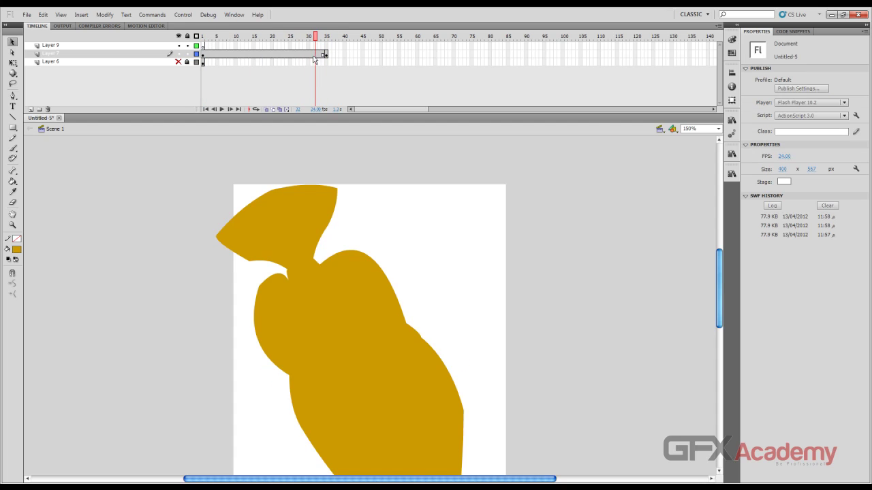
- Move the fish silhouette on frame 1 fully onto the stage, to about X 5, Y 11
left_click(202, 36)
scroll(289, 189, "down", 3)
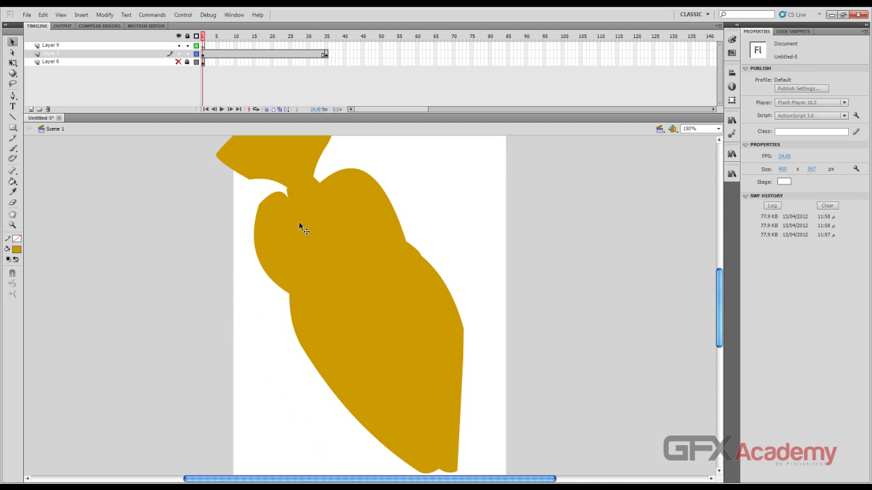
left_click(325, 236)
left_click_drag(325, 233, 365, 235)
scroll(344, 244, "down", 3)
scroll(364, 233, "up", 6)
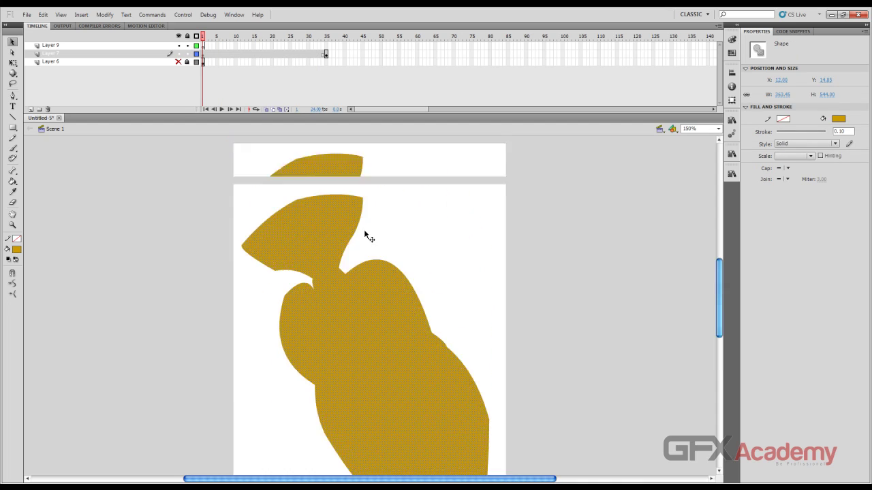
left_click_drag(345, 278, 340, 276)
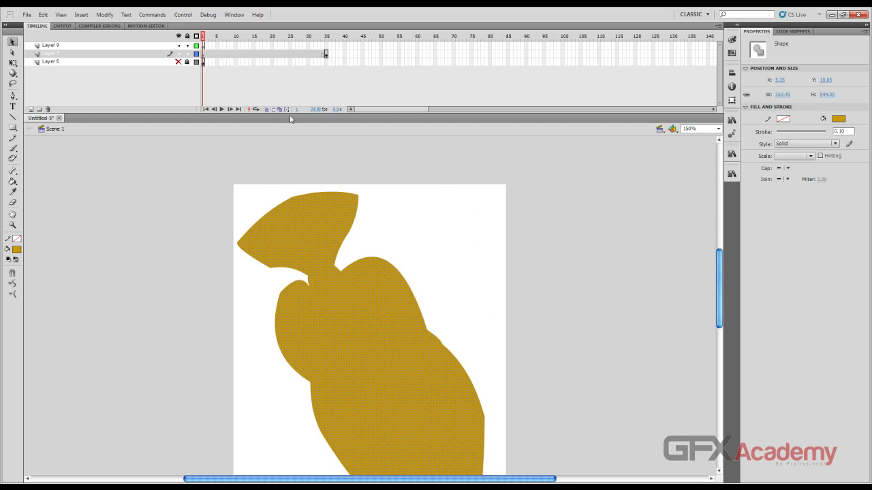
- Compare the fish on frame 1 with the city shape on frame 35, and create a shape tween between them on Layer 7
left_click_drag(202, 37, 326, 37)
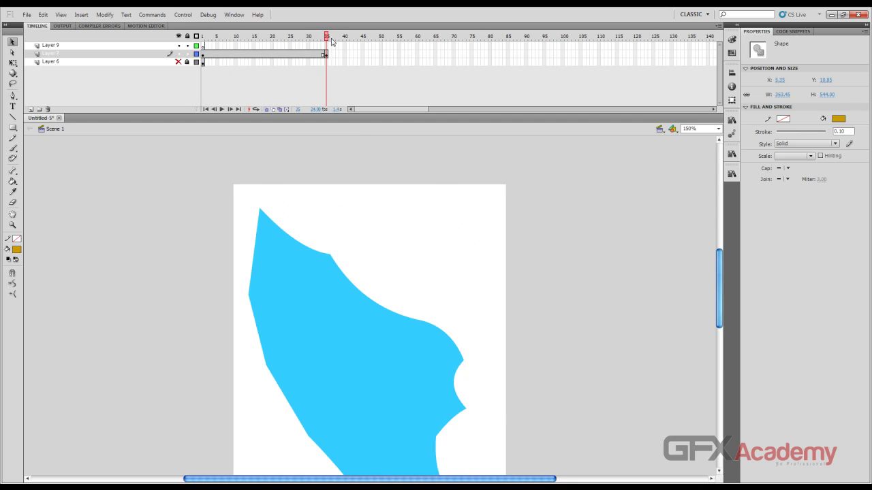
scroll(356, 185, "down", 4)
scroll(378, 233, "up", 2)
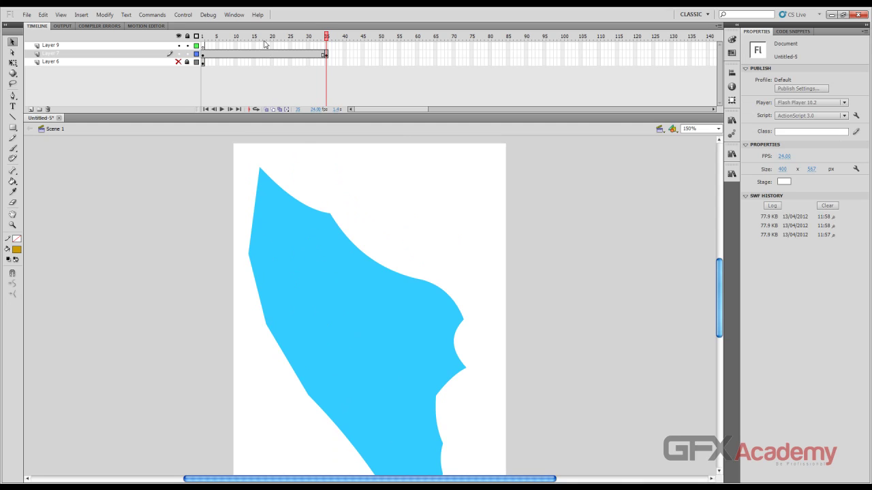
left_click_drag(265, 38, 204, 37)
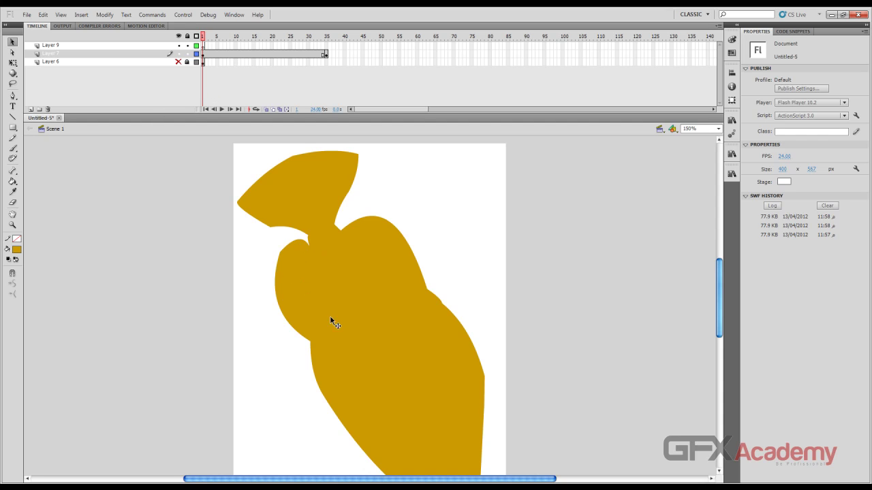
scroll(330, 315, "down", 3)
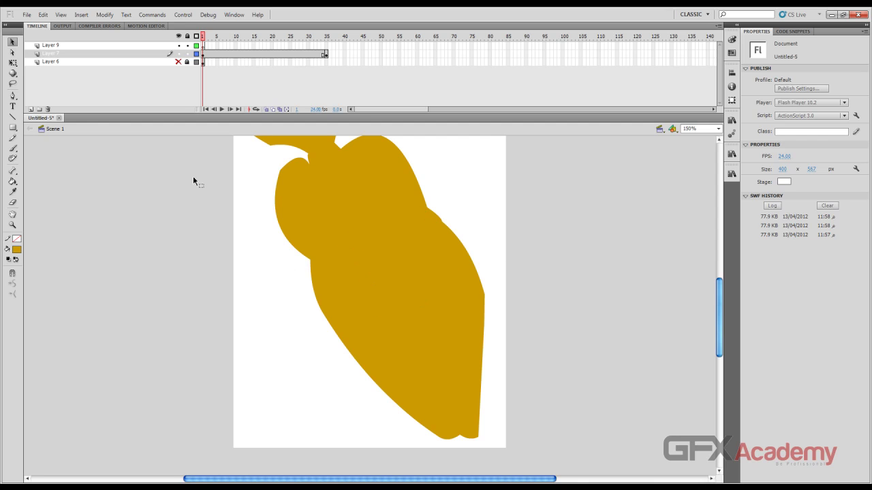
right_click(229, 57)
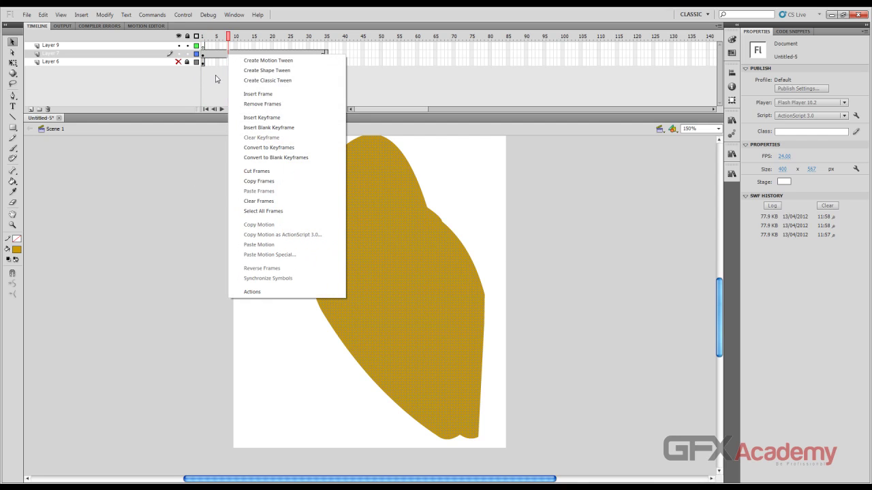
left_click(235, 71)
left_click_drag(229, 42, 212, 55)
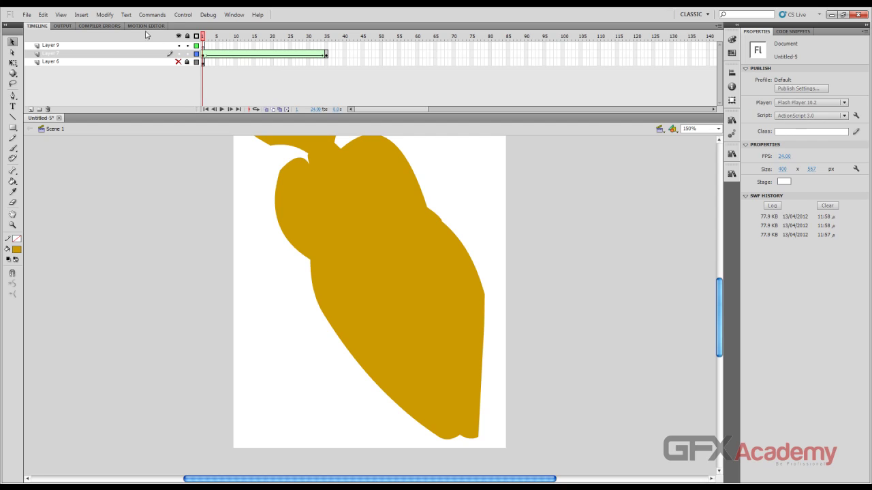
- Check the shape hint commands with Layer 7's shape tween removed and again with the tween recreated
left_click(105, 14)
mouse_move(126, 92)
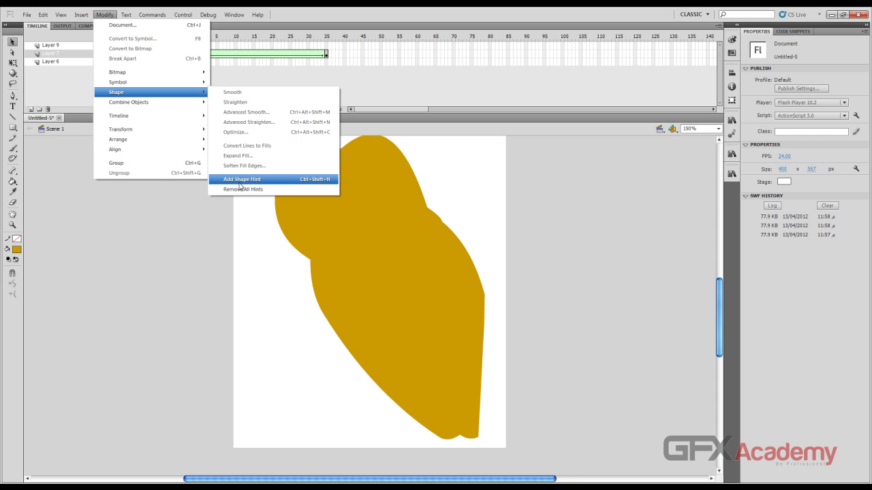
left_click(168, 210)
right_click(225, 54)
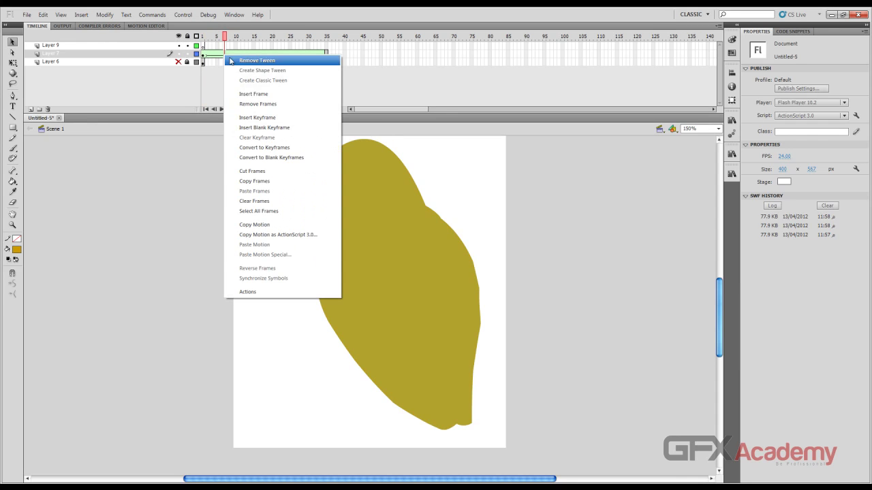
left_click(255, 57)
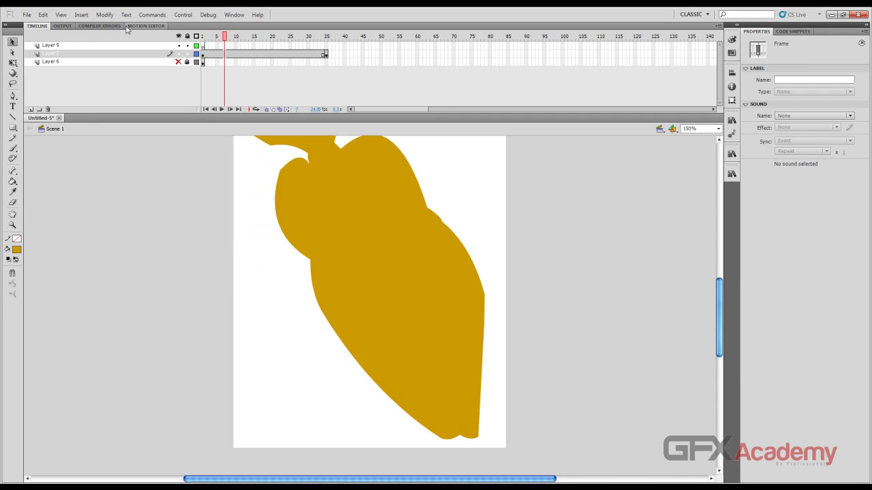
left_click(105, 15)
mouse_move(170, 93)
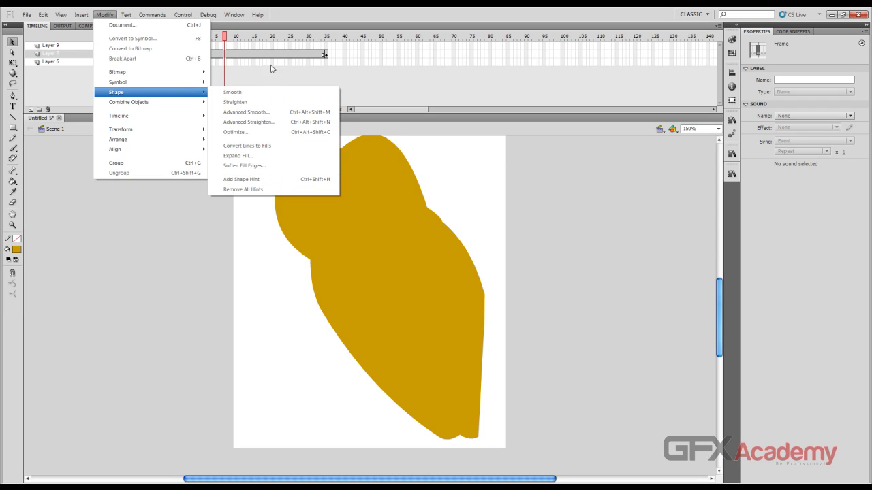
right_click(269, 54)
left_click(300, 70)
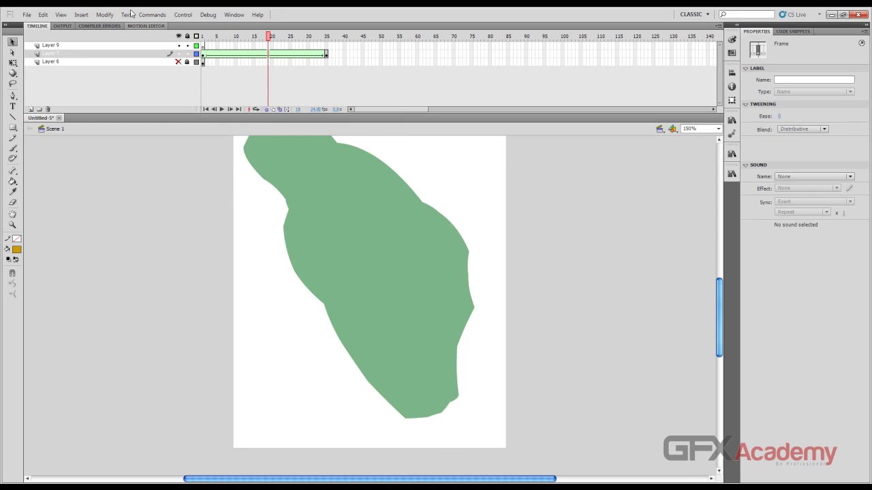
left_click(105, 14)
mouse_move(184, 92)
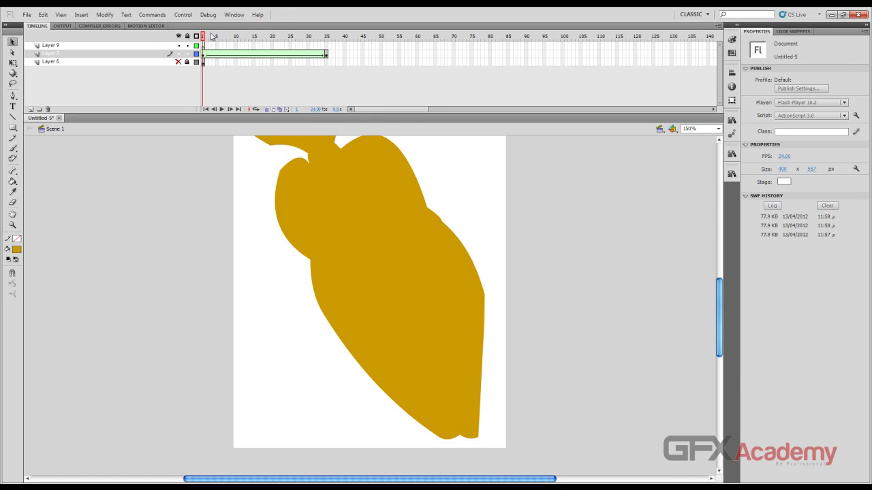
- Add a shape hint at the fish's lower-right tip on frame 1, and match it to the lower-right edge of the city shape on frame 35
left_click(105, 15)
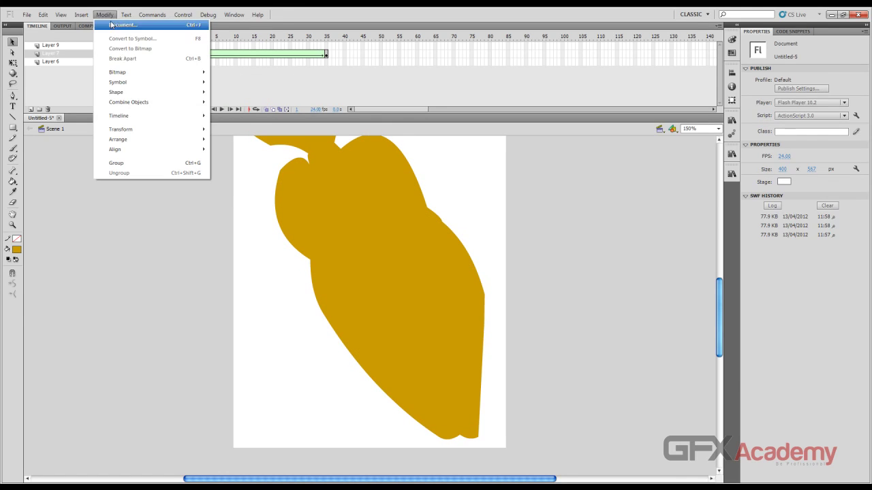
mouse_move(152, 97)
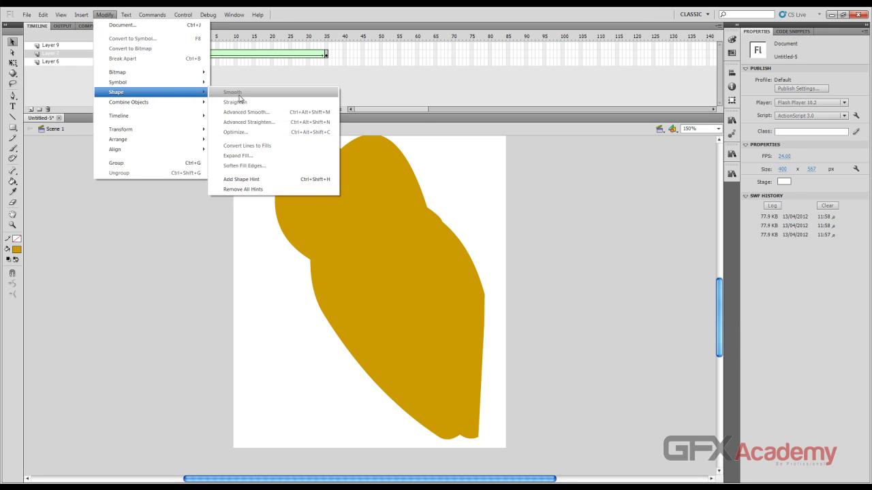
left_click(254, 180)
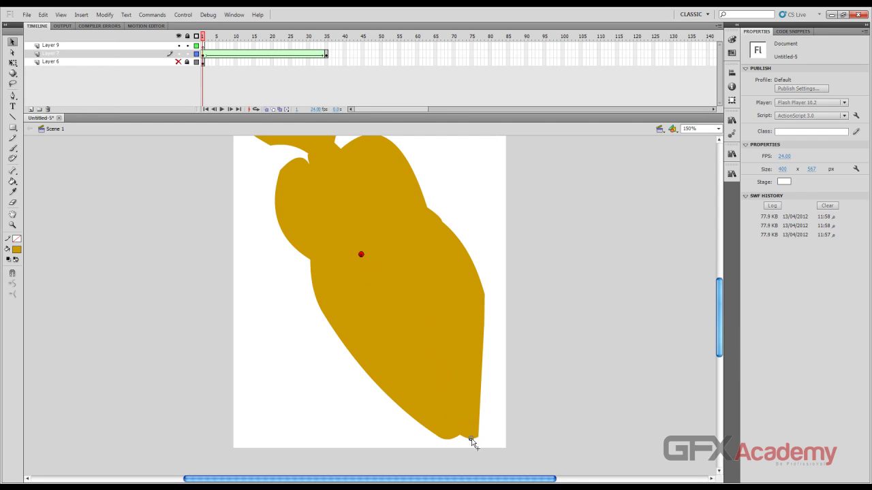
left_click_drag(471, 441, 479, 441)
scroll(325, 235, "down", 3)
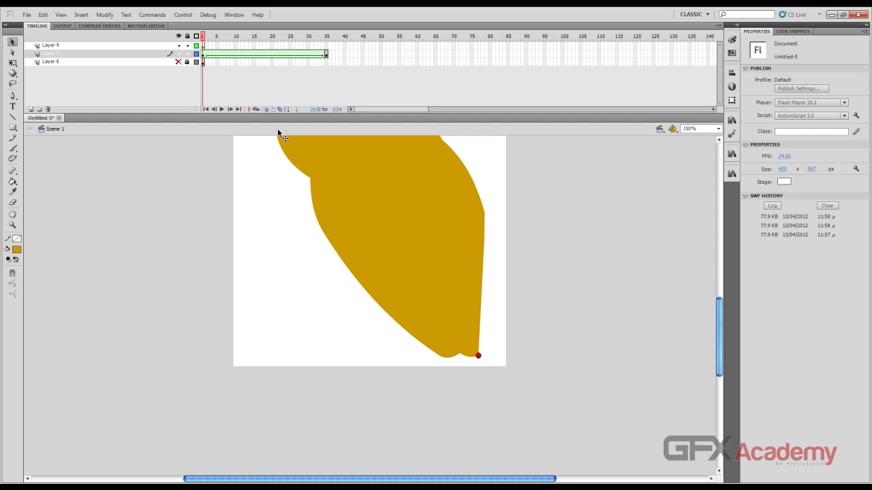
scroll(224, 135, "up", 3)
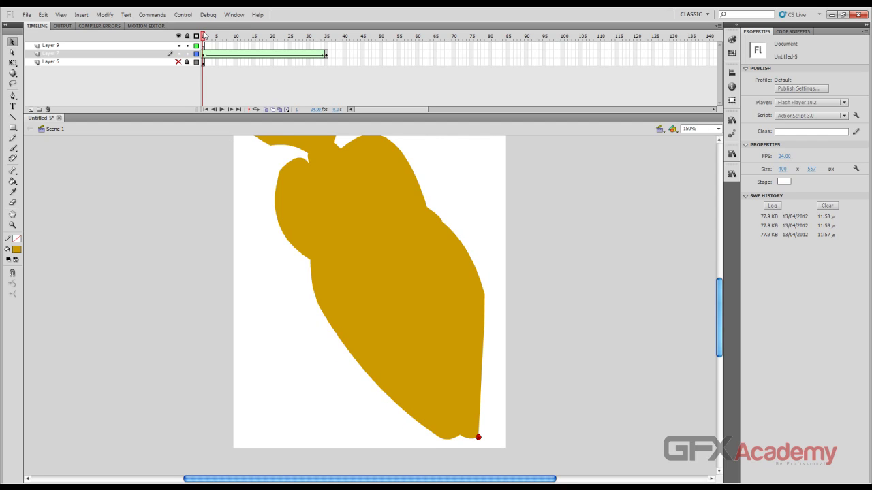
left_click_drag(203, 37, 325, 49)
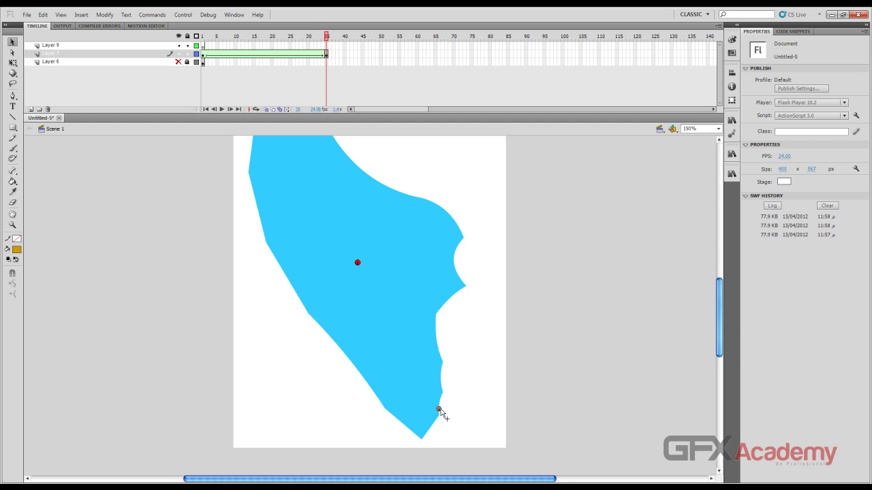
left_click_drag(442, 395, 442, 393)
- Add a second shape hint at the notch in the fish's lower end on frame 1, and match it just below the first hint on frame 35
left_click_drag(327, 39, 203, 40)
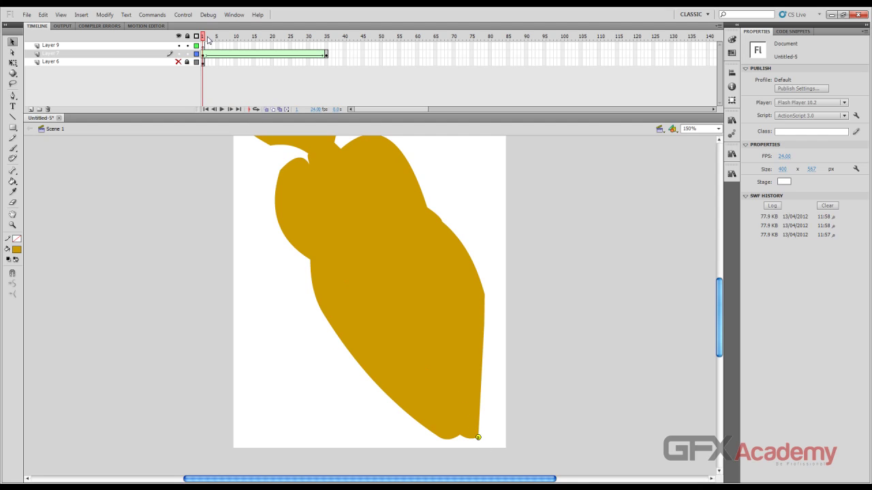
left_click_drag(204, 39, 192, 58)
left_click(104, 14)
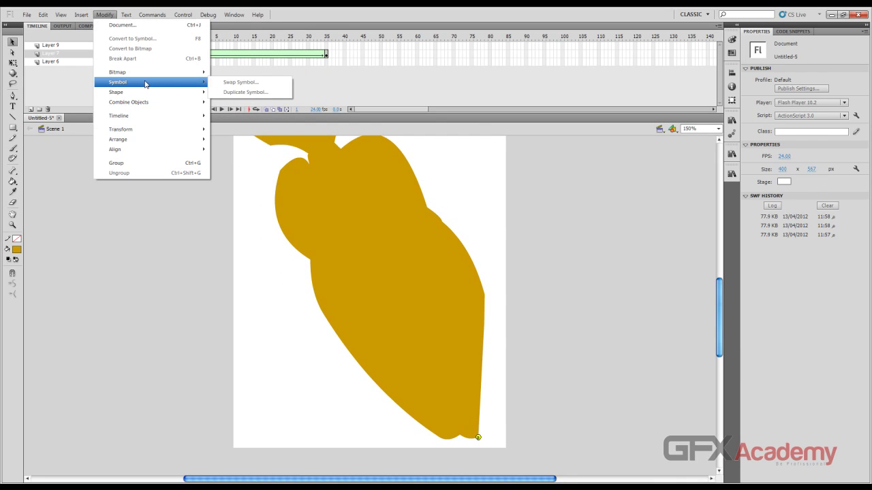
mouse_move(154, 74)
mouse_move(152, 91)
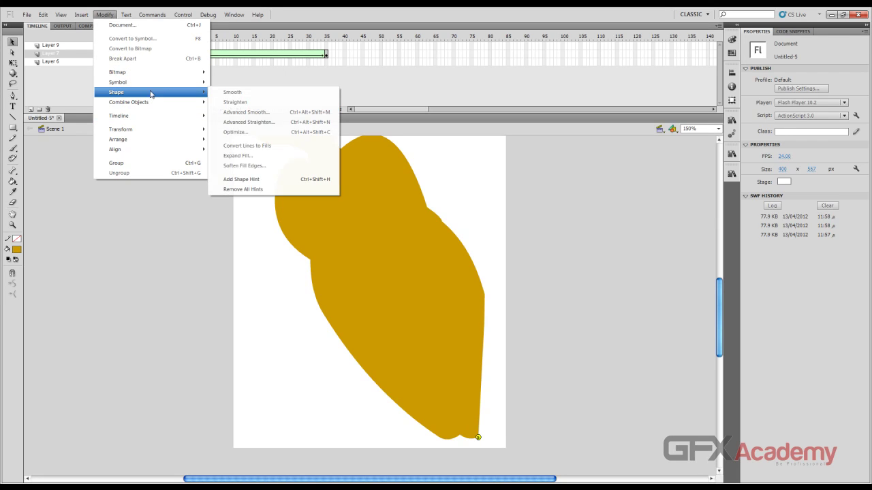
left_click(272, 180)
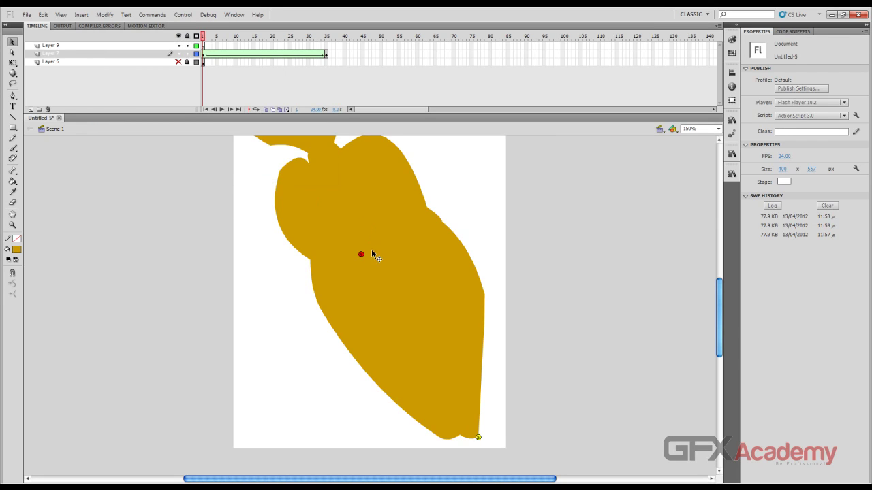
left_click_drag(371, 289, 462, 443)
left_click_drag(204, 40, 329, 45)
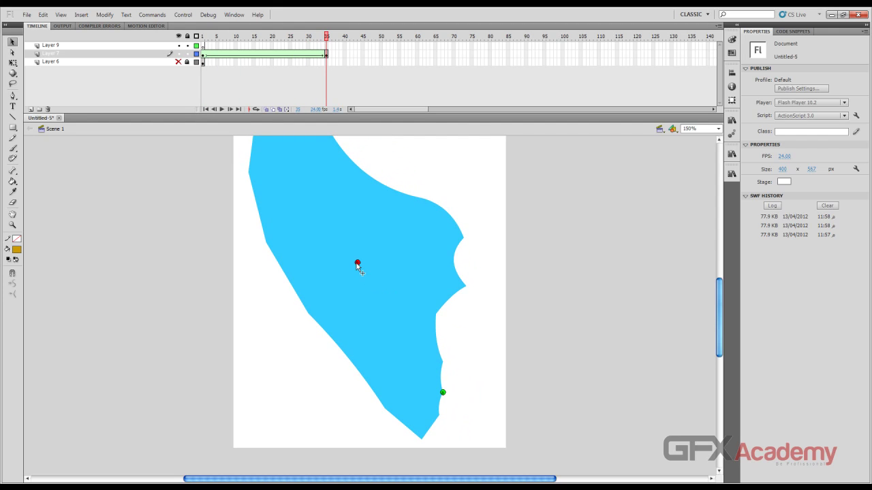
left_click_drag(358, 263, 440, 416)
- Add a third shape hint at the fish's lower-left tip on frame 1, and match it to the city shape's bottom point on frame 35
left_click_drag(320, 41, 202, 47)
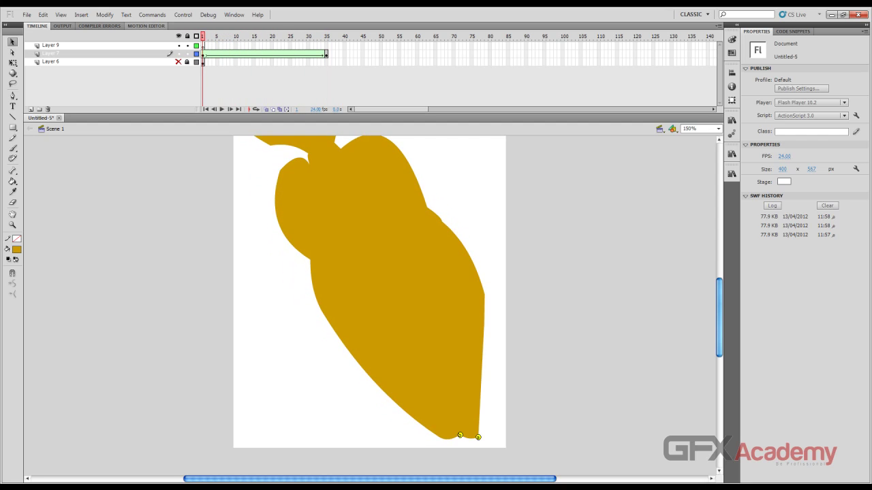
left_click(104, 14)
mouse_move(140, 93)
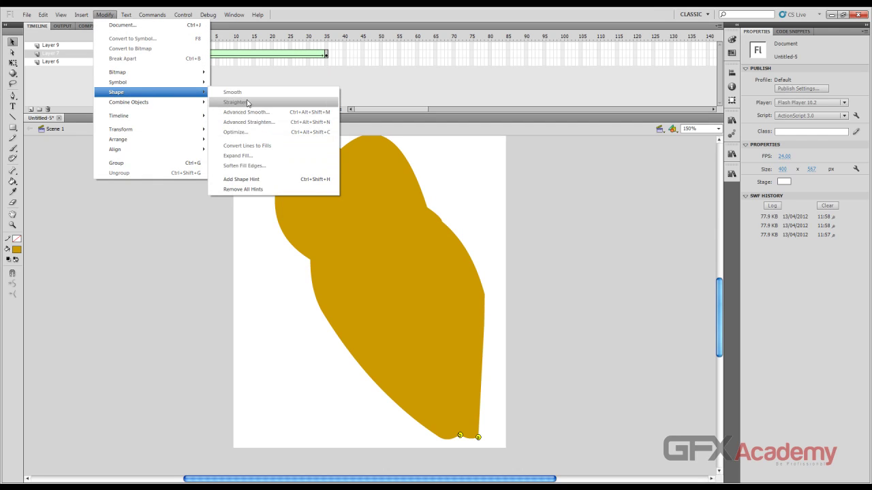
left_click(277, 180)
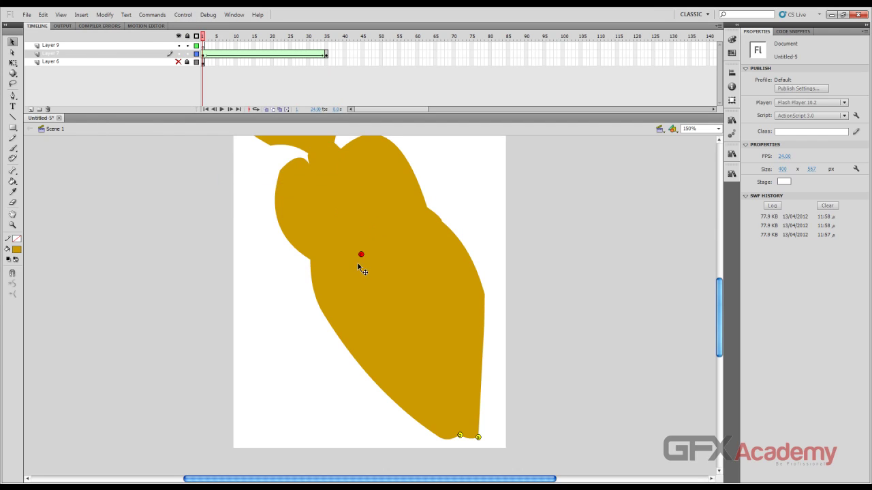
left_click_drag(447, 454, 444, 438)
left_click_drag(203, 35, 347, 48)
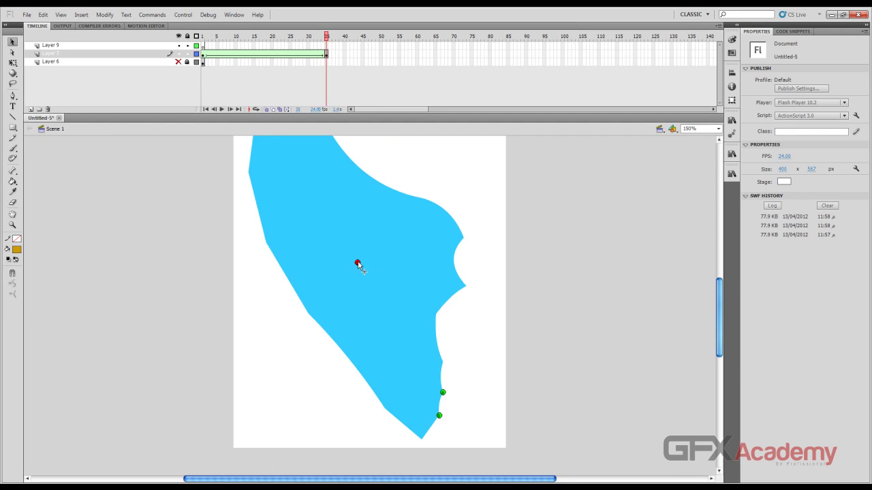
left_click_drag(357, 264, 421, 439)
- Add a fourth shape hint where the left fin's lower end meets the body on frame 1, and match it to the city's middle left-edge corner on frame 35
left_click_drag(265, 40, 198, 72)
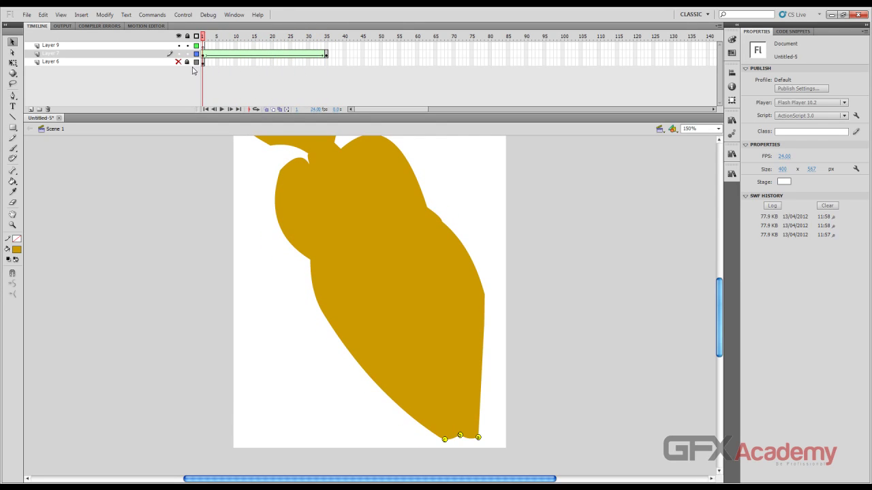
left_click(81, 14)
mouse_move(105, 14)
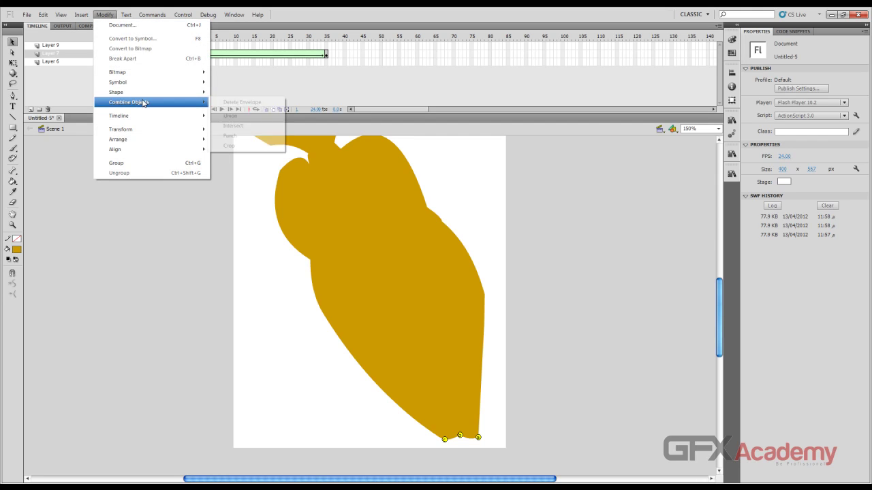
mouse_move(141, 92)
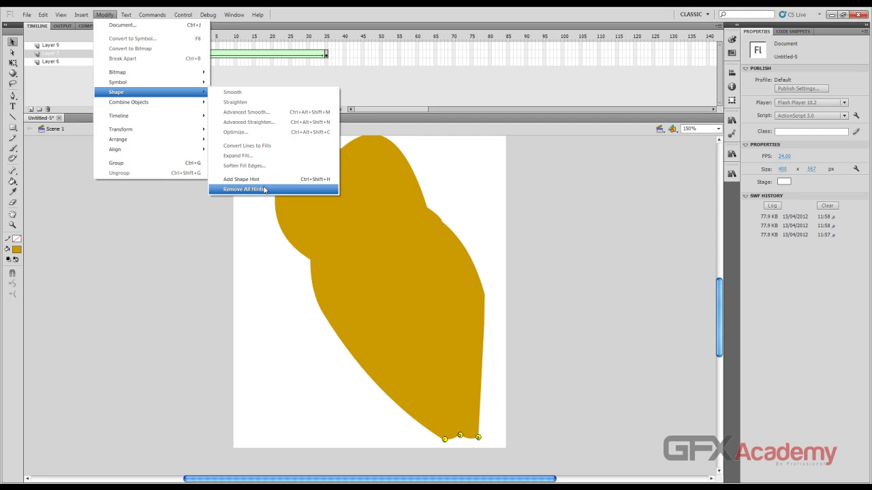
left_click(273, 179)
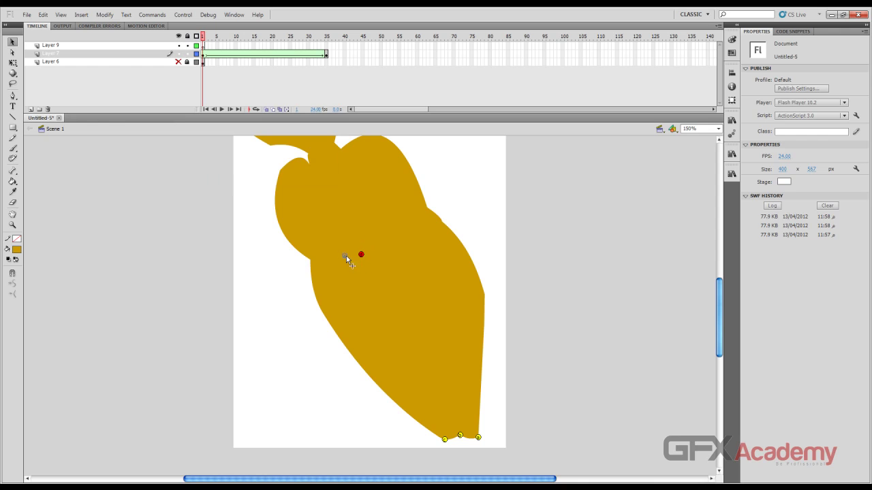
left_click_drag(320, 257, 310, 259)
left_click(212, 35)
left_click(326, 54)
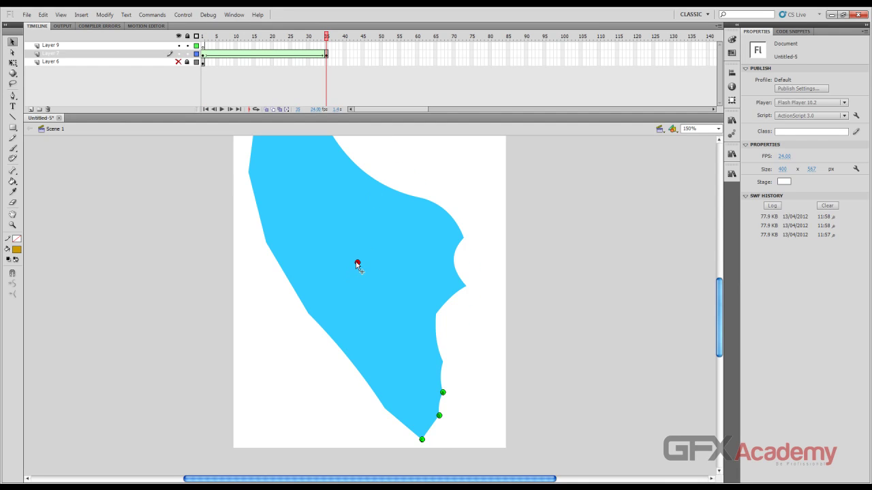
left_click_drag(356, 262, 266, 243)
- Add a fifth shape hint at the notch above the left fin on frame 1, and match it to the city's upper left-edge corner on frame 35
left_click_drag(327, 42, 195, 54)
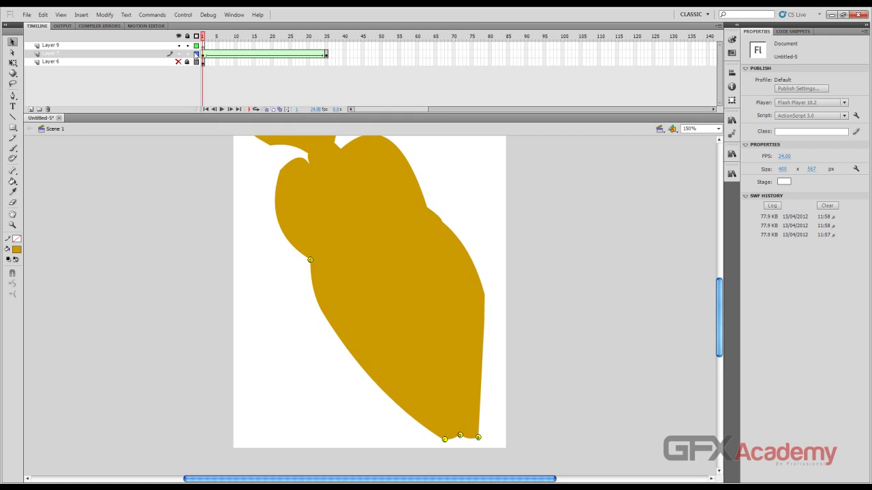
scroll(179, 185, "up", 3)
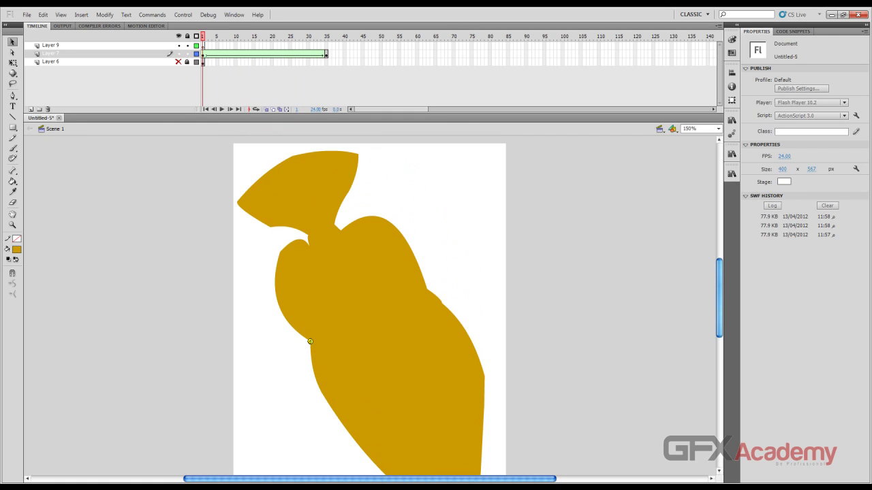
left_click(81, 15)
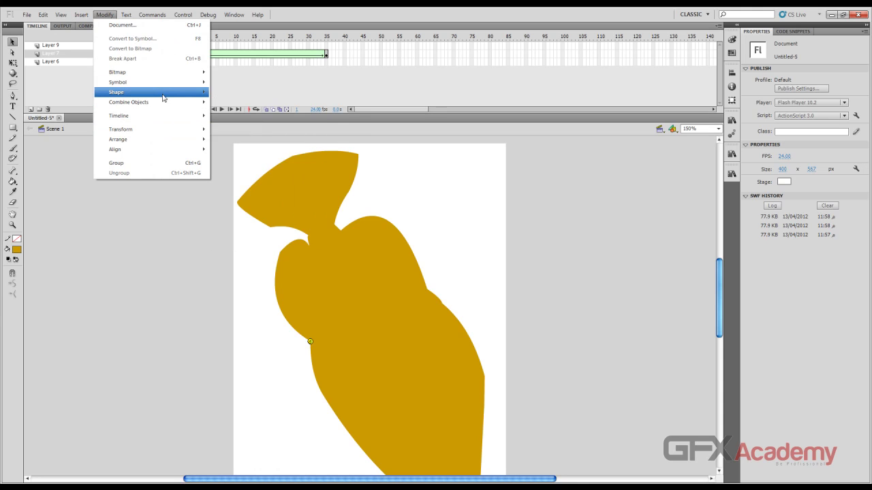
mouse_move(162, 94)
left_click(279, 179)
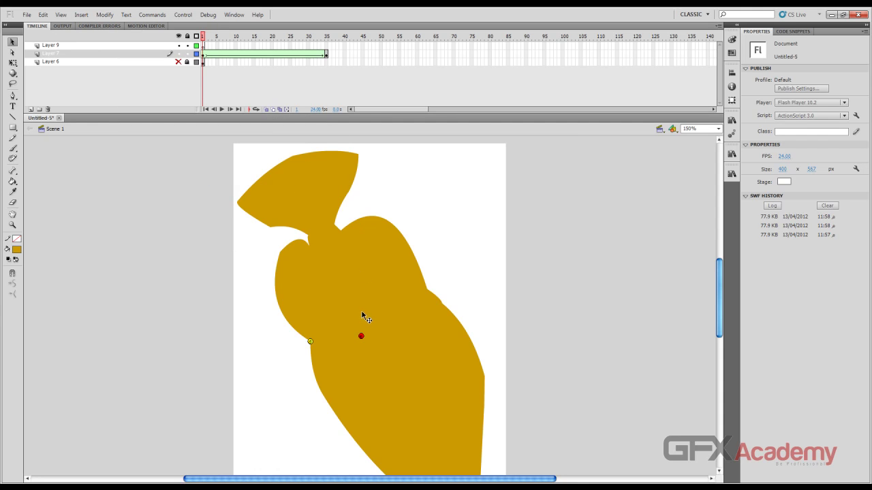
mouse_move(361, 336)
left_mouse_down()
mouse_move(323, 253)
mouse_move(310, 247)
left_mouse_up()
left_click_drag(201, 30, 328, 38)
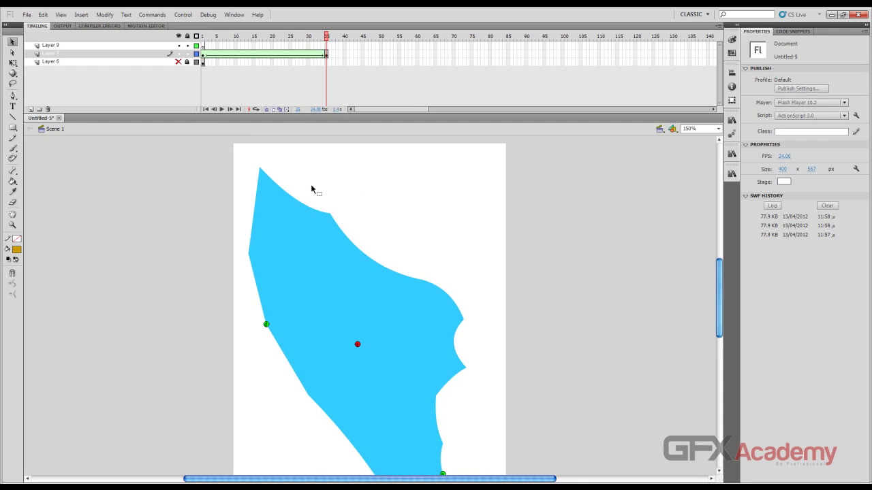
mouse_move(358, 346)
left_mouse_down()
mouse_move(258, 252)
mouse_move(248, 254)
left_mouse_up()
- On frame 35, move the fourth hint down to the city's next left-edge corner and the fifth hint to the corner the fourth one occupied
left_click_drag(326, 38, 329, 57)
scroll(292, 262, "down", 2)
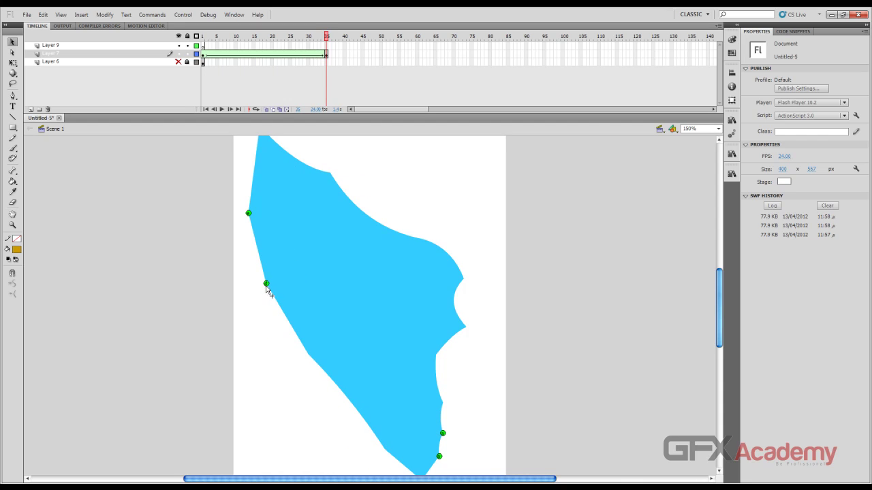
left_click_drag(267, 284, 308, 356)
left_click_drag(249, 213, 266, 283)
- Scrub Layer 7's shape tween between frames 35 and 1 to check the in-between shapes and hint positions
left_click_drag(327, 42, 250, 44)
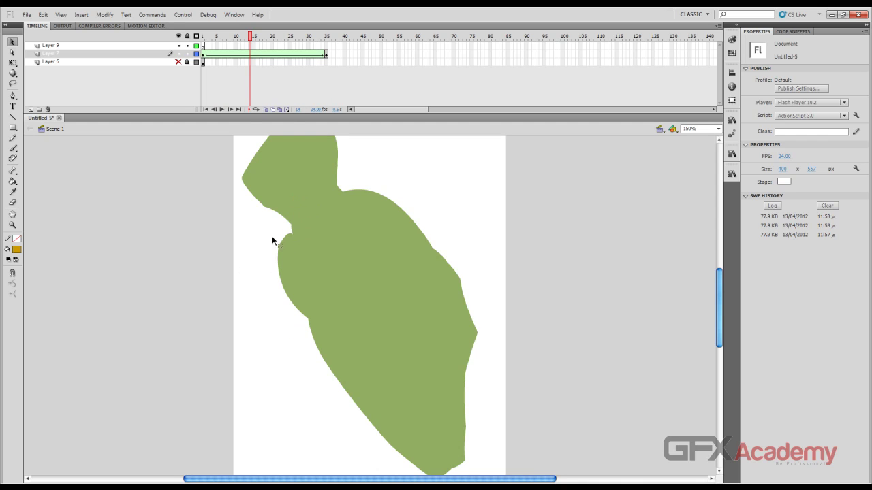
left_click_drag(250, 38, 195, 41)
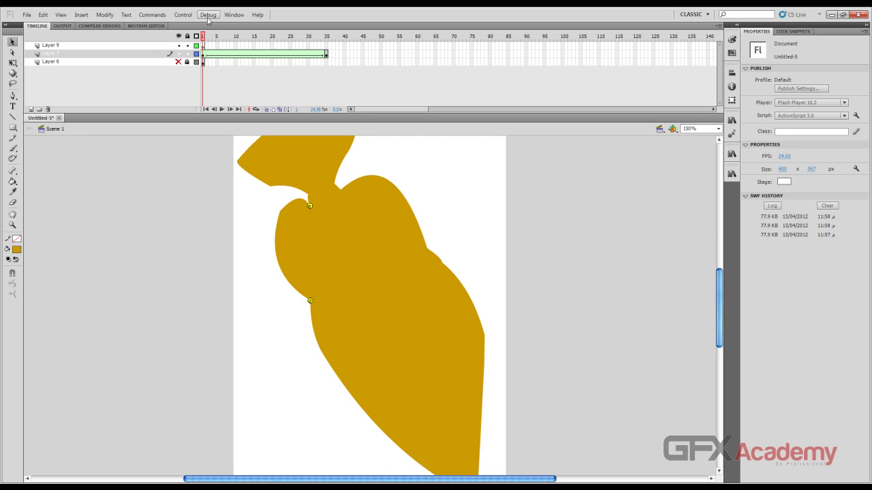
left_click_drag(205, 35, 327, 44)
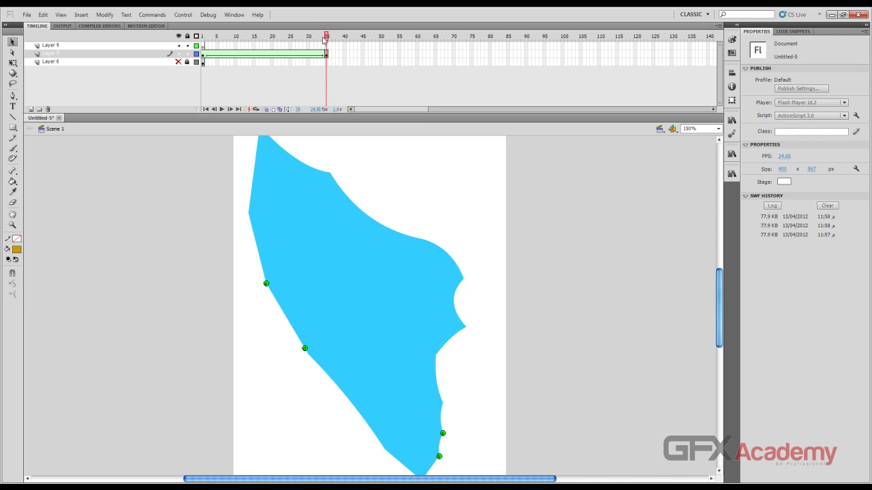
key("Return")
- Add a sixth shape hint at the lower corner of the fish's tail on frame 1, and match it to the city's upper left-edge corner on frame 35
left_click(202, 35)
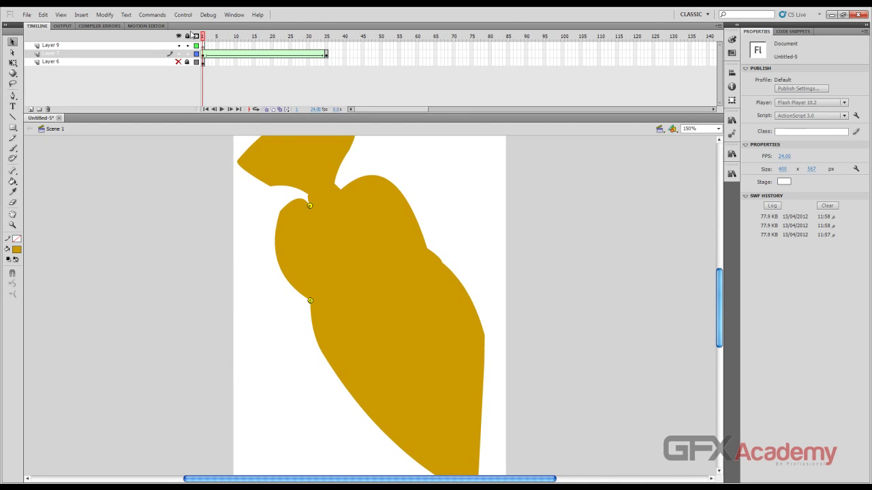
left_click_drag(202, 35, 145, 45)
left_click(81, 14)
mouse_move(154, 92)
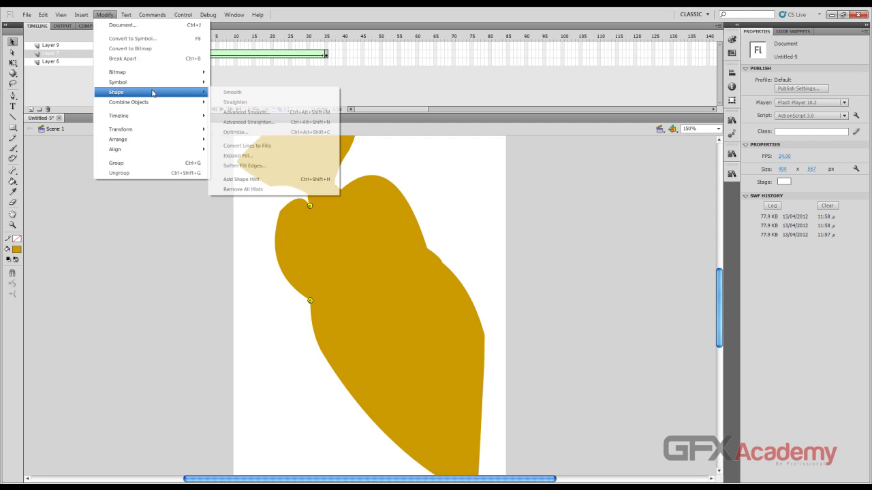
left_click(259, 181)
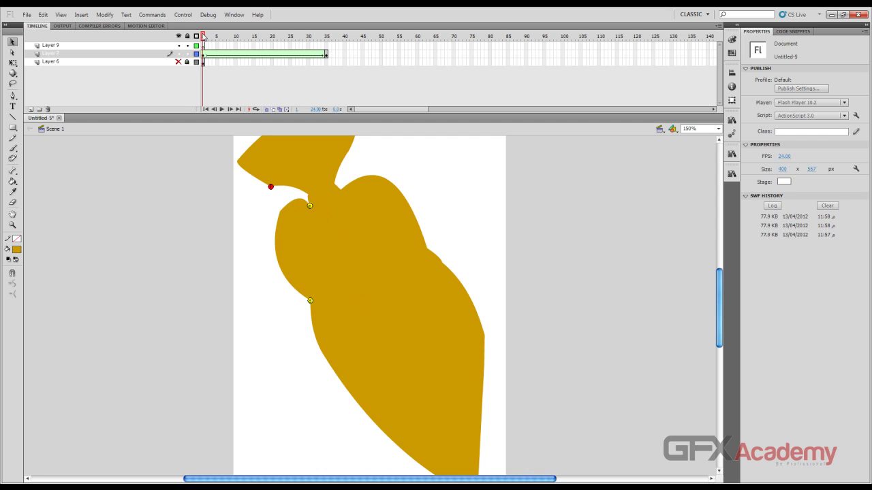
left_click_drag(202, 37, 329, 39)
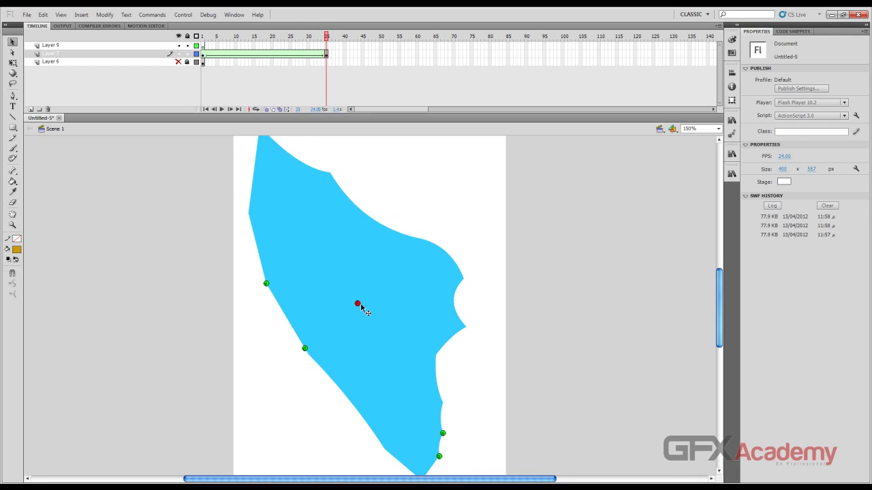
left_click_drag(361, 306, 249, 214)
- Compare the sixth hint on both frames, and move it on frame 35 to just below the city's upper left-edge corner
left_click_drag(325, 40, 204, 41)
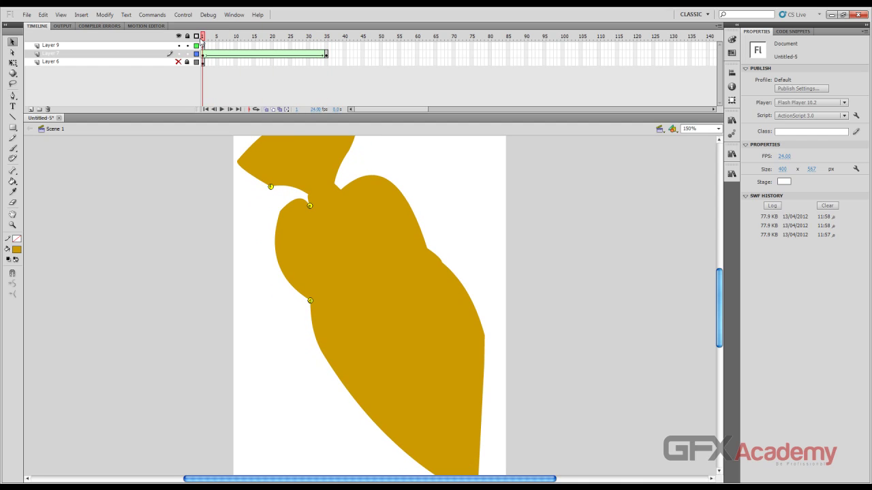
left_click_drag(205, 40, 332, 47)
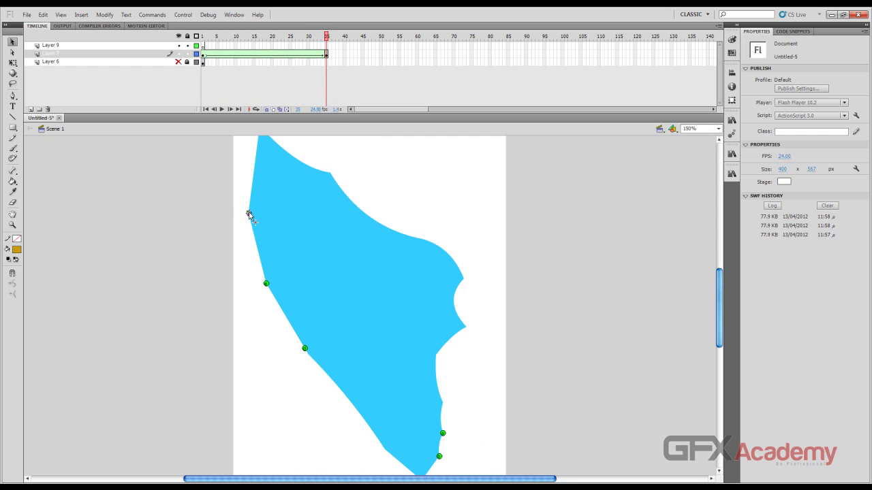
left_click_drag(249, 213, 278, 145)
left_click_drag(303, 243, 286, 210)
left_click_drag(327, 40, 366, 53)
left_click_drag(286, 211, 253, 230)
- Add a seventh shape hint at the left tip of the fish's tail on frame 1, and match it to the city's upper left-edge corner on frame 35
left_click_drag(326, 45, 163, 60)
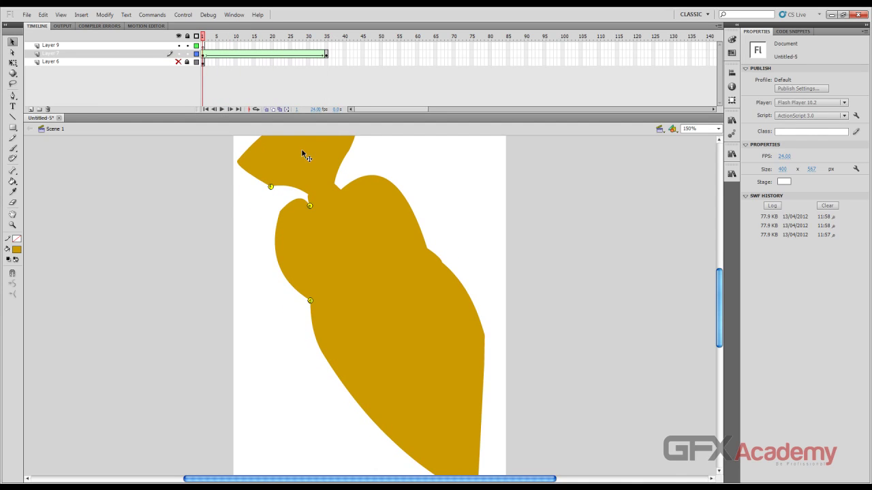
scroll(302, 151, "up", 3)
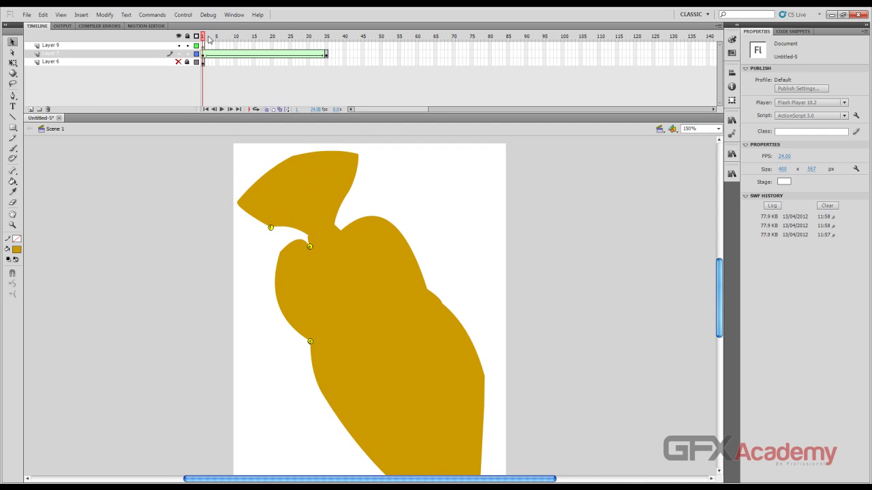
left_click_drag(209, 40, 368, 44)
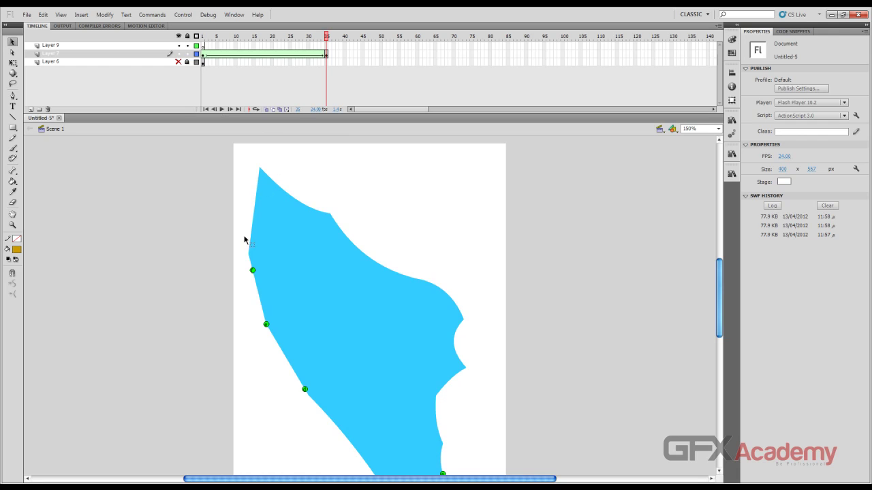
left_click_drag(329, 38, 202, 39)
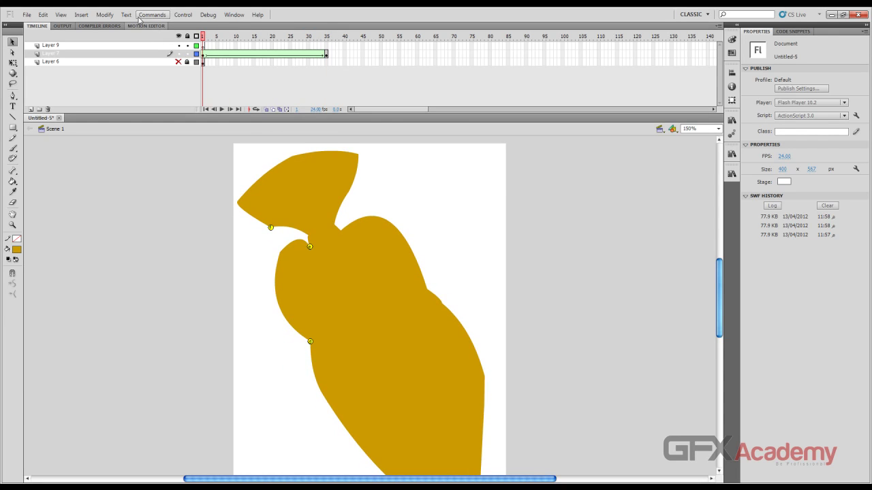
left_click(106, 17)
mouse_move(146, 92)
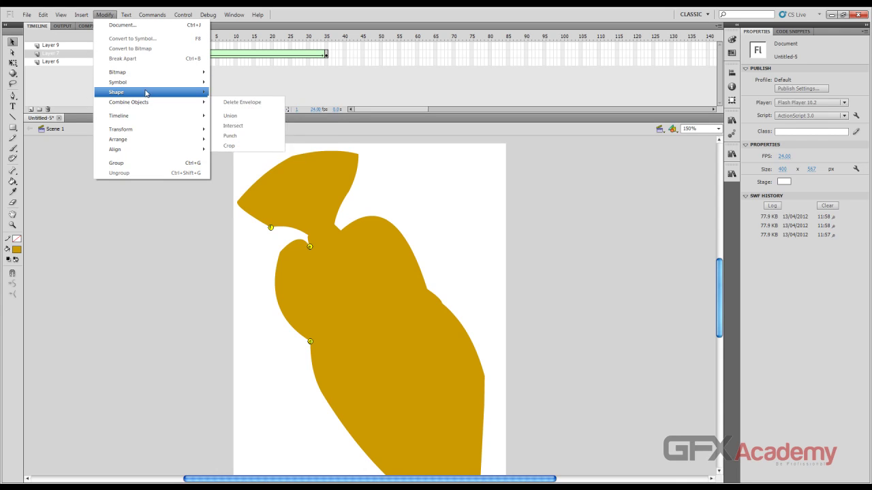
left_click(259, 181)
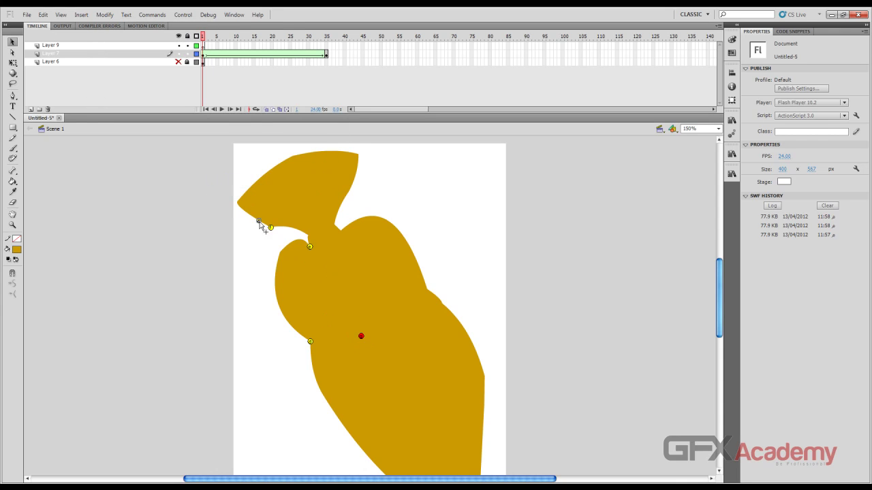
left_click_drag(258, 222, 238, 203)
left_click_drag(203, 38, 326, 39)
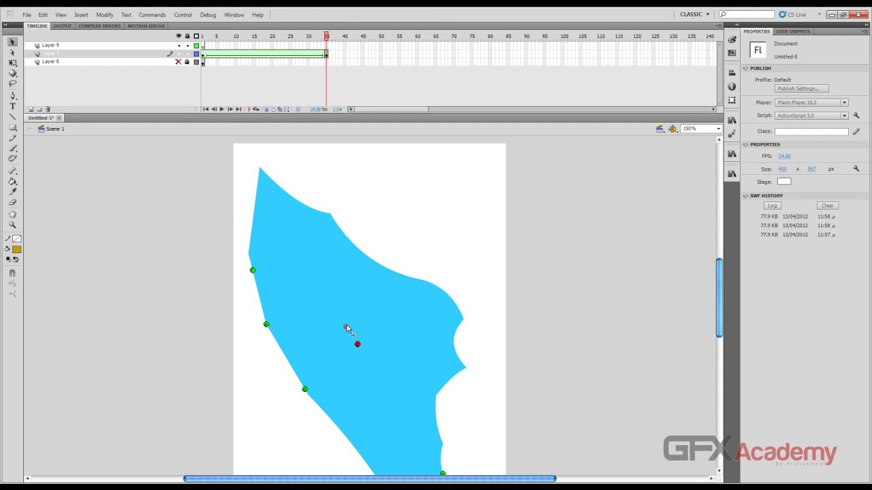
left_click_drag(346, 327, 249, 254)
- Add an eighth shape hint at the upper-right tip of the fish's tail on frame 1, and match it to the city's topmost point on frame 35
left_click_drag(331, 36, 202, 42)
left_click(105, 14)
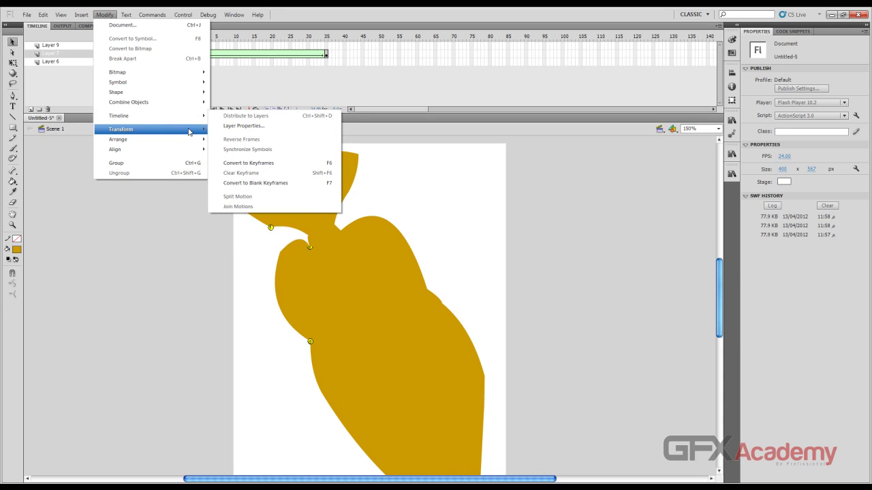
mouse_move(157, 92)
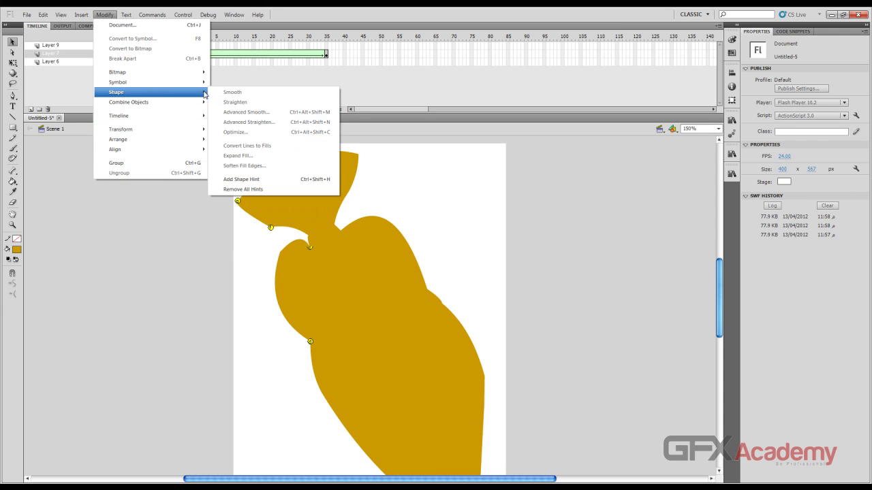
left_click(275, 181)
left_click_drag(354, 208, 358, 155)
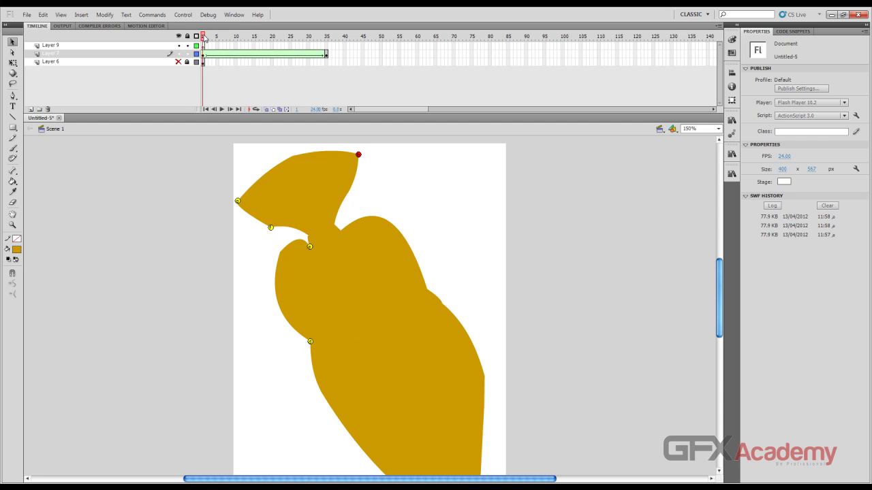
left_click_drag(204, 39, 354, 47)
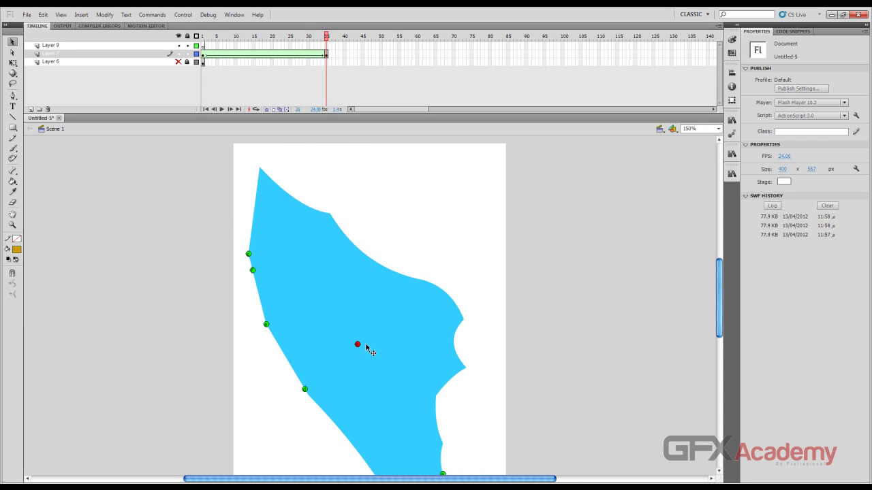
left_click_drag(358, 346, 260, 167)
- Add a ninth shape hint where the tail's right edge meets the fish's body on frame 1, matching it to the city's upper-right bend on frame 35
left_click_drag(327, 39, 195, 17)
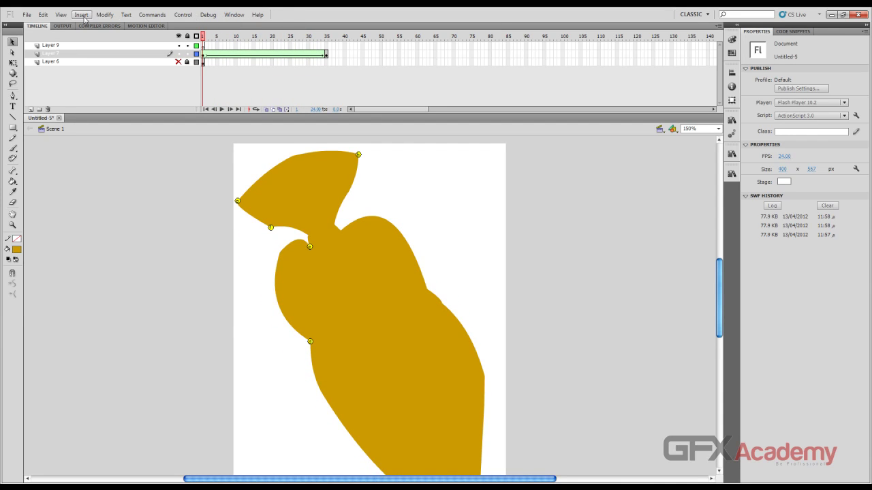
left_click(105, 14)
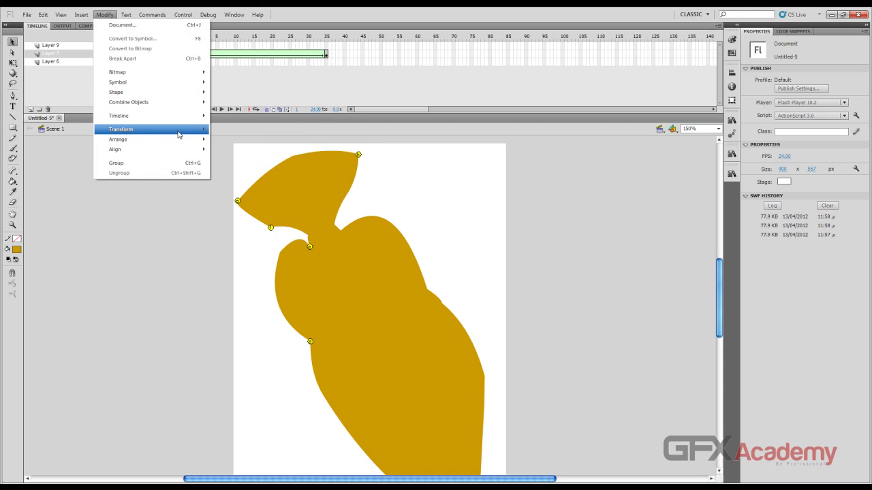
mouse_move(181, 135)
mouse_move(167, 94)
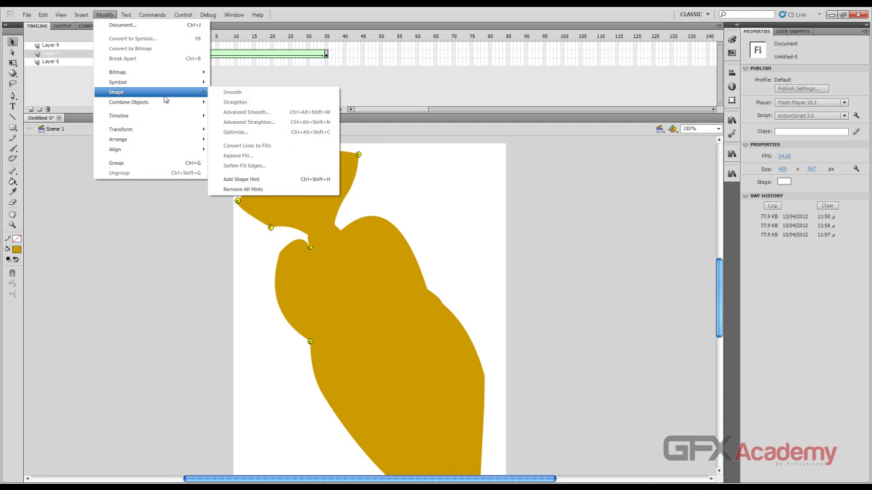
left_click(294, 181)
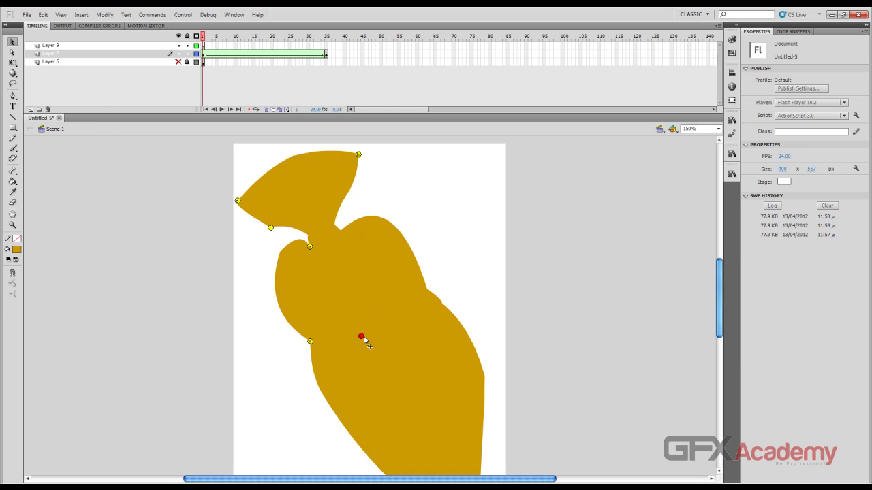
left_click_drag(361, 247, 334, 224)
left_click_drag(203, 38, 338, 39)
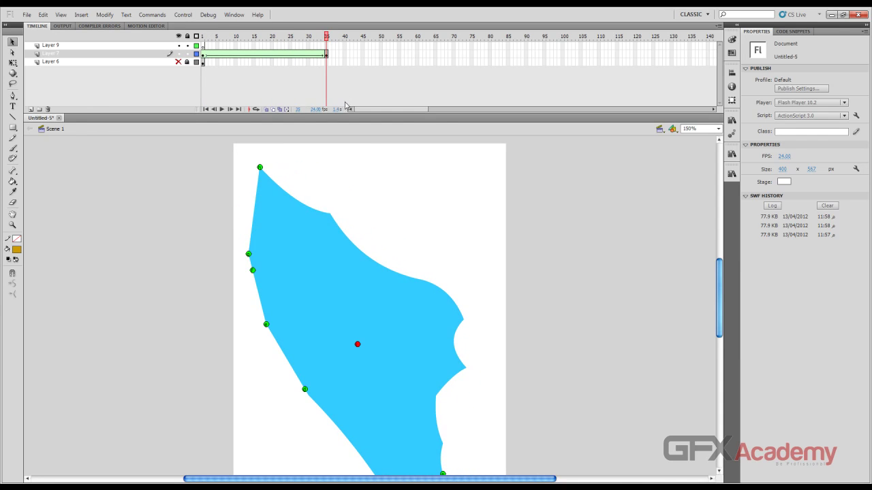
left_click_drag(358, 345, 330, 214)
- Add a tenth shape hint at the corner below the right-hand fin on frame 1, and match it midway along the city's upper-right edge on frame 35
left_click_drag(329, 32, 203, 42)
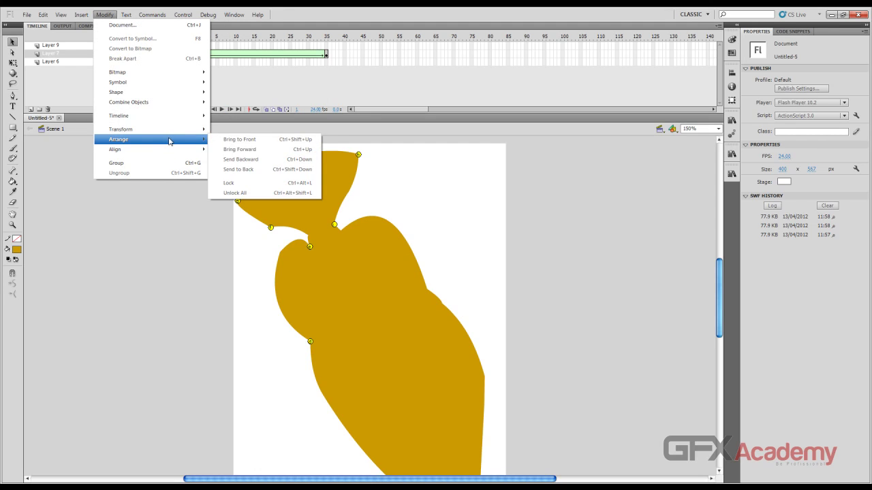
mouse_move(204, 94)
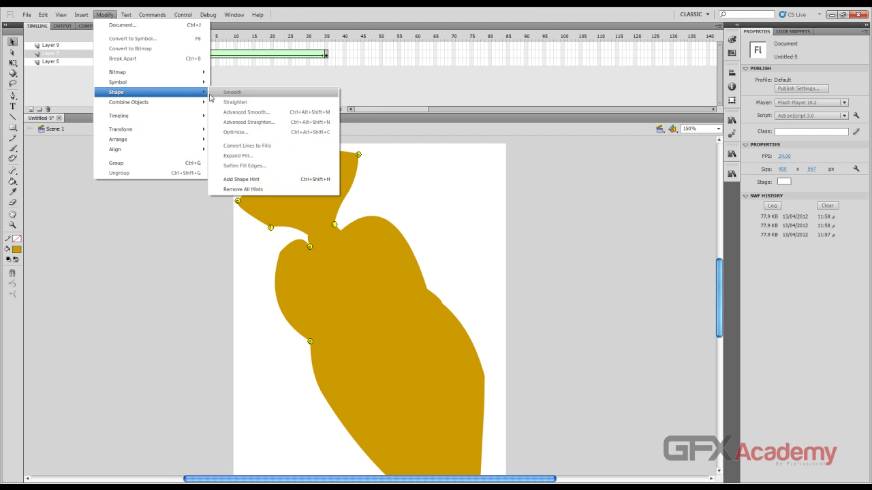
left_click(242, 179)
left_click_drag(362, 336, 427, 290)
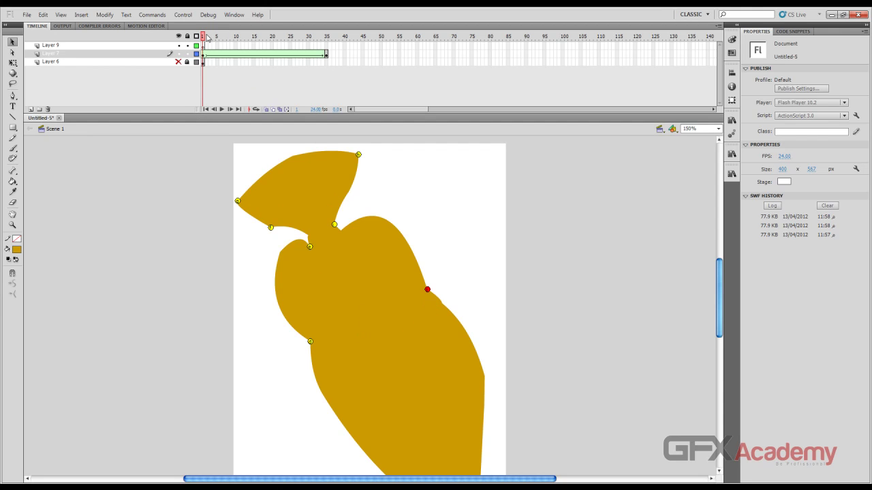
left_click_drag(208, 37, 326, 37)
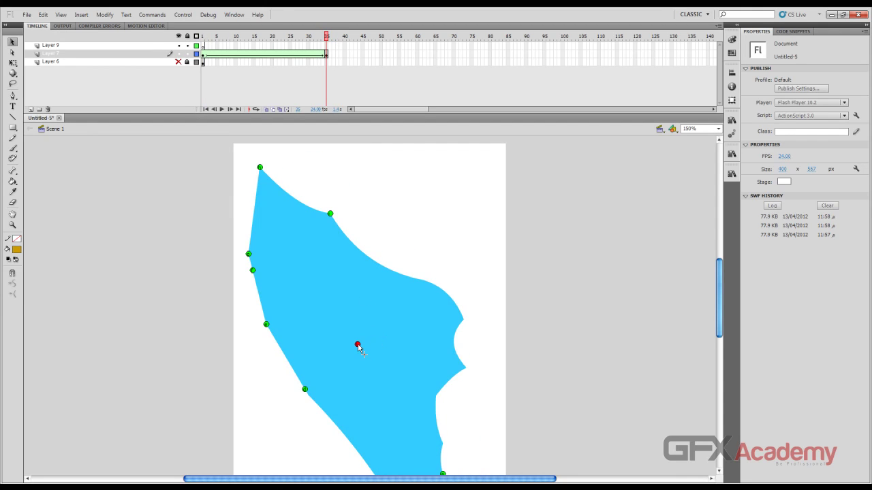
left_click_drag(358, 345, 392, 271)
- Add an eleventh shape hint at the fish's rightmost corner on frame 1, and match it to the upper of the city's two right-edge points on frame 35
left_click_drag(327, 35, 203, 61)
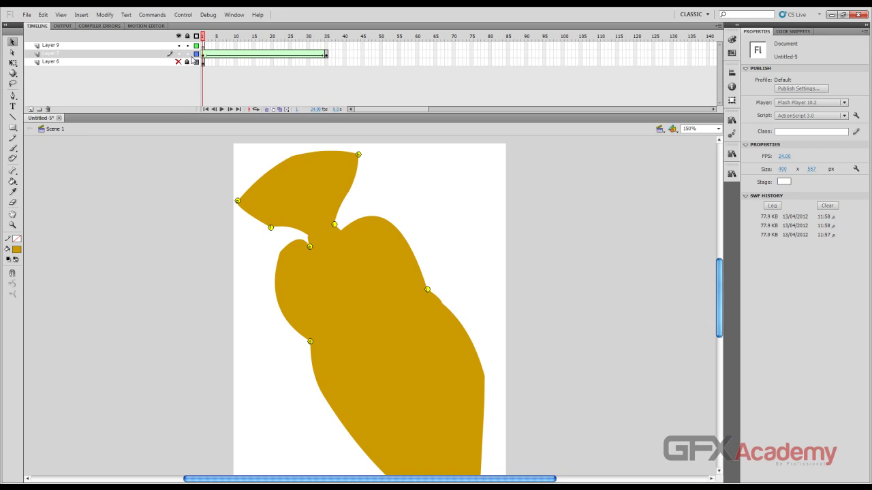
left_click(81, 14)
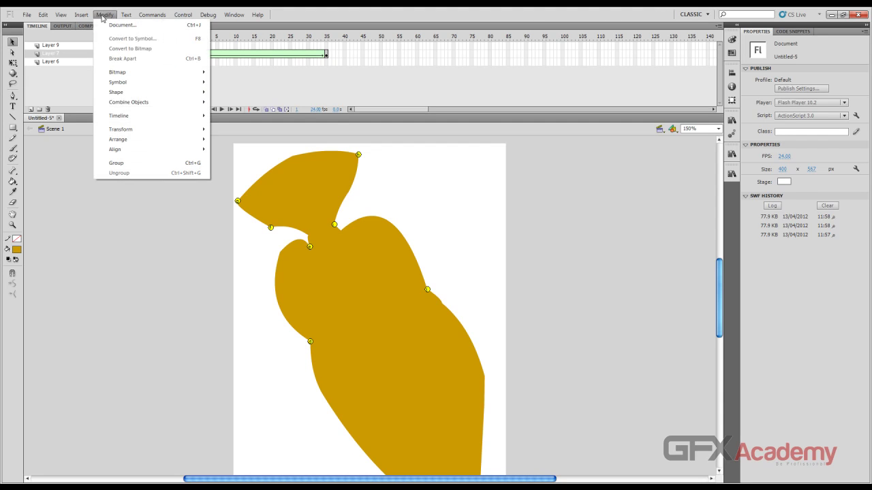
mouse_move(157, 92)
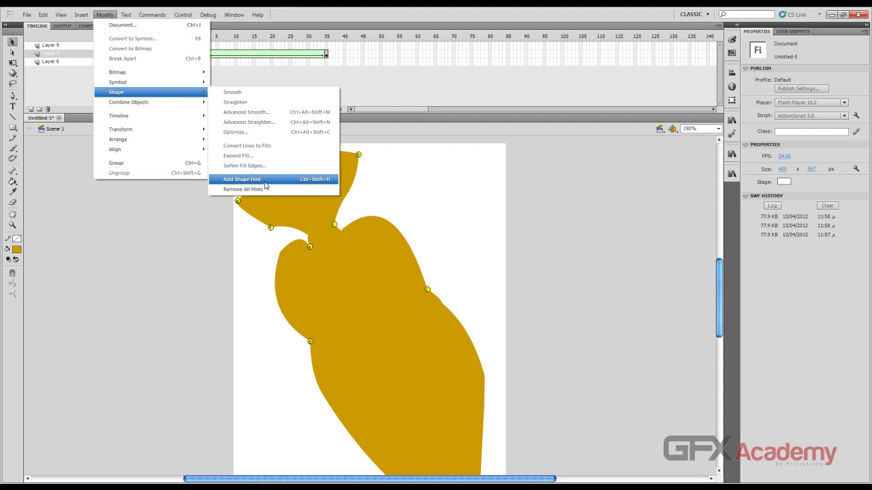
left_click(326, 179)
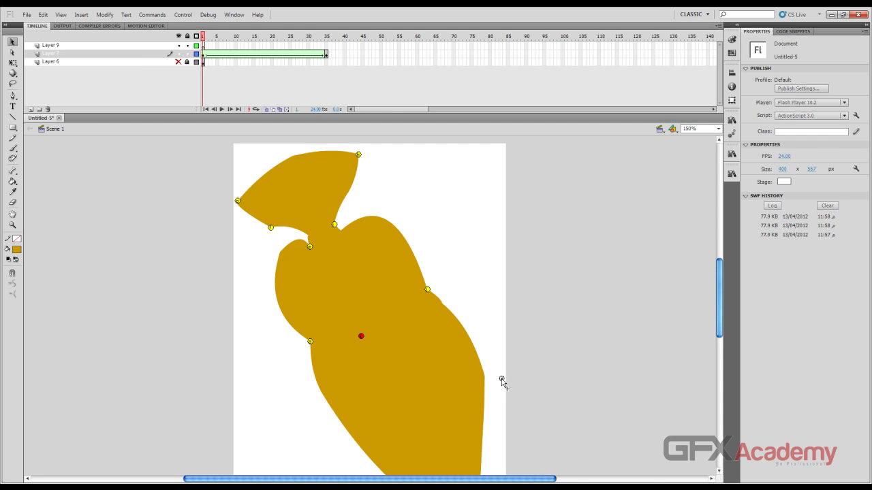
left_click_drag(484, 376, 484, 376)
left_click_drag(210, 43, 328, 43)
left_click_drag(363, 348, 463, 320)
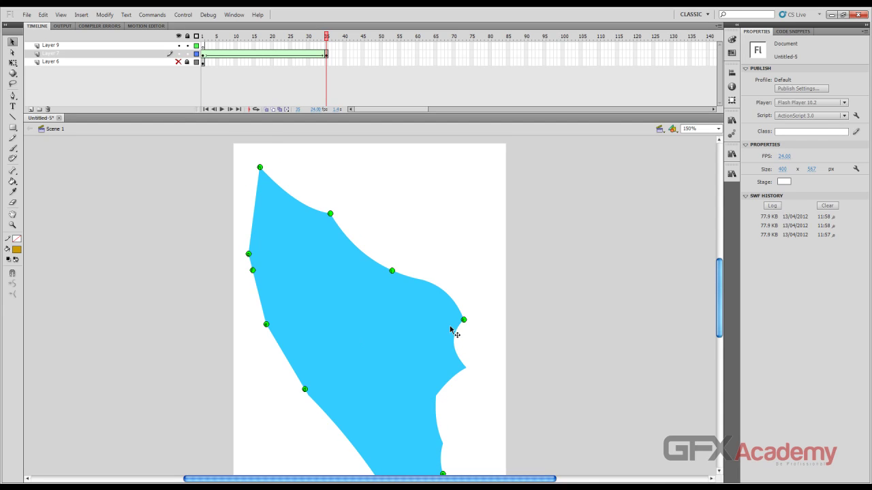
- Play Layer 7's shape tween from frame 1 to check the morph, and return to frame 1
scroll(454, 327, "down", 2)
left_click_drag(327, 39, 202, 51)
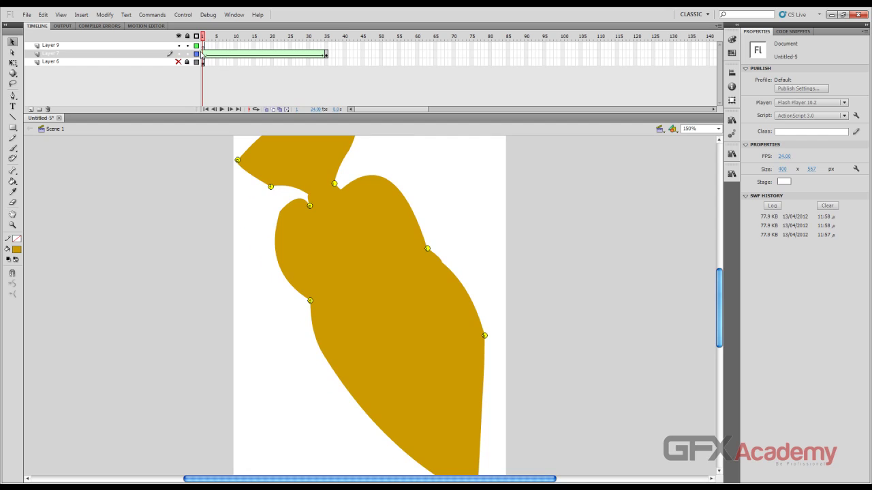
key("Return")
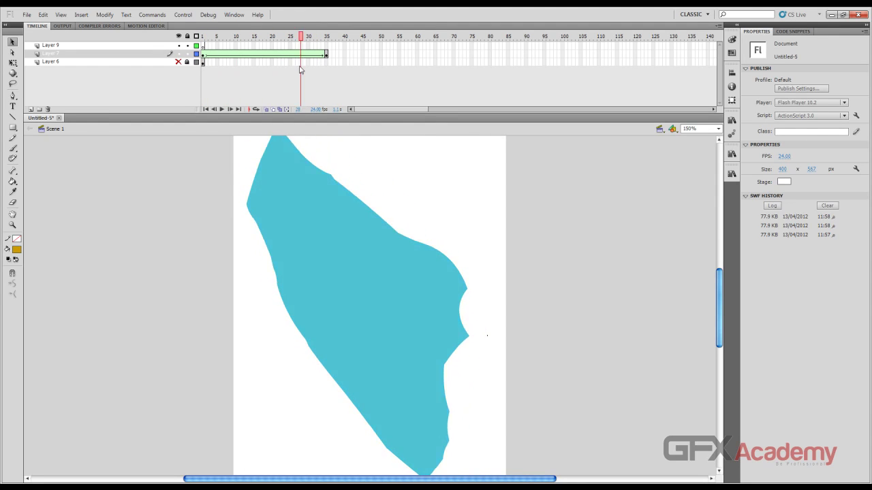
left_click(202, 63)
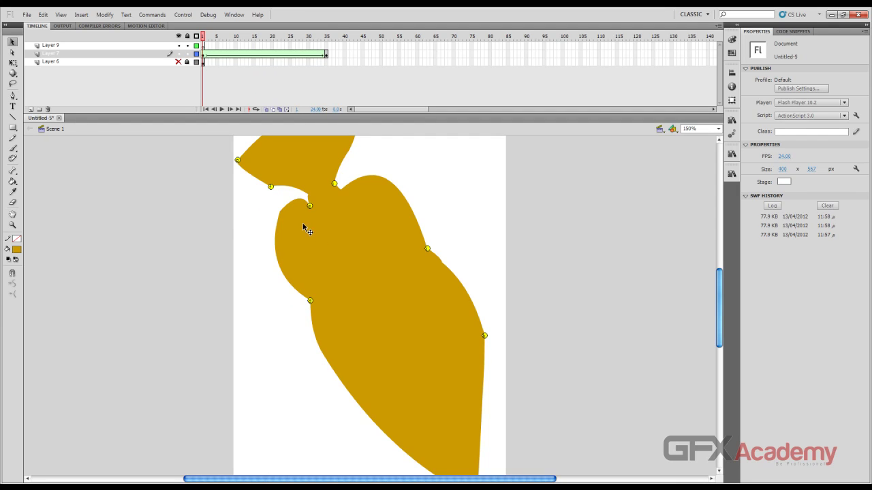
scroll(327, 235, "down", 2)
scroll(366, 263, "up", 2)
- Fill the fish silhouette on frame 1 with the Hurghada map bitmap, undo it once, and reapply the bitmap fill
left_click(376, 273)
left_click(17, 250)
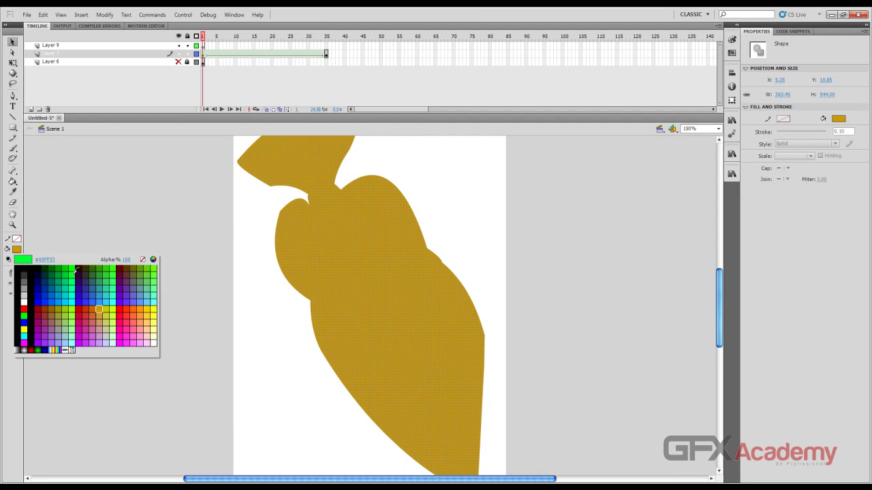
left_click(72, 355)
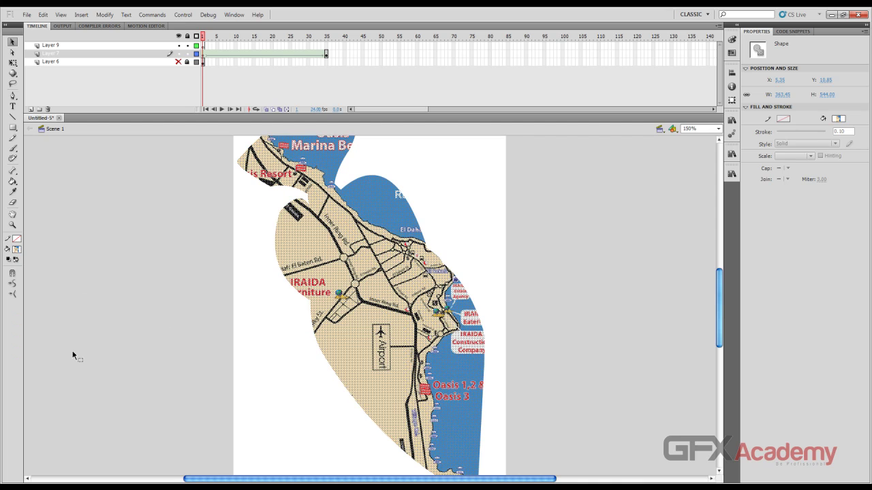
key("ctrl+z")
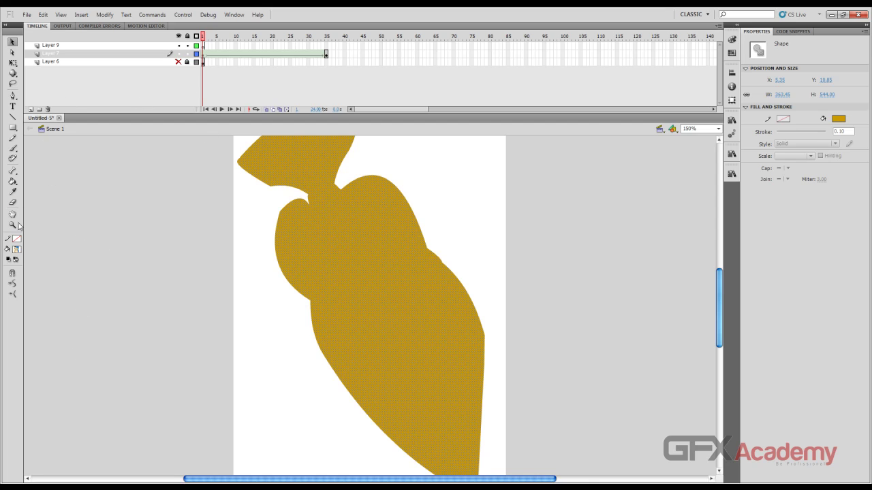
left_click(17, 250)
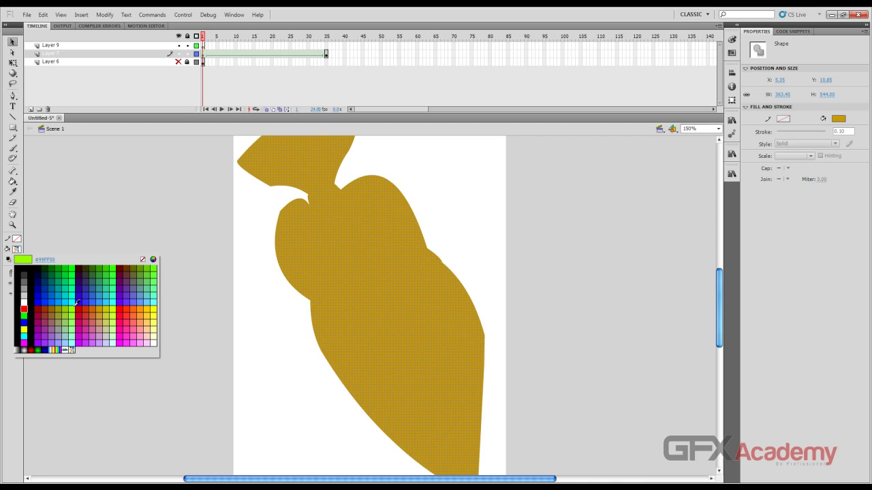
left_click(72, 349)
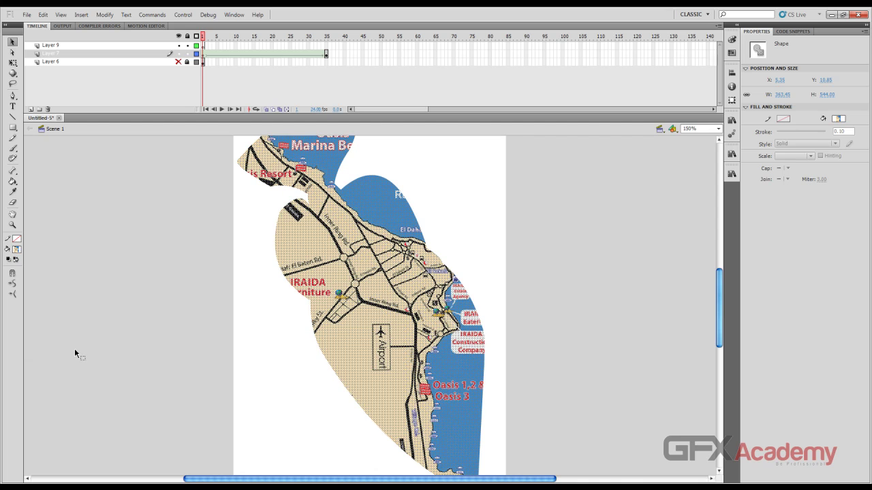
- Play the bitmap-filled shape tween and compare the shape's fill on frames 34 and 35
key("Return")
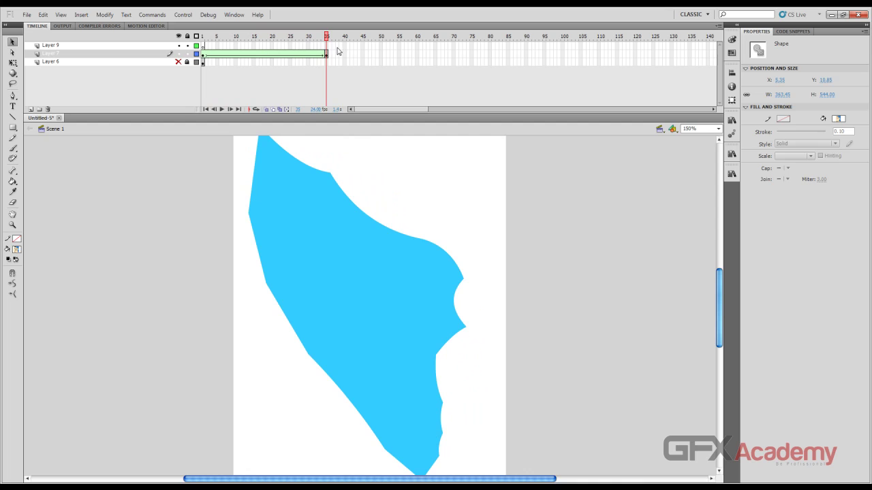
left_click_drag(331, 38, 324, 41)
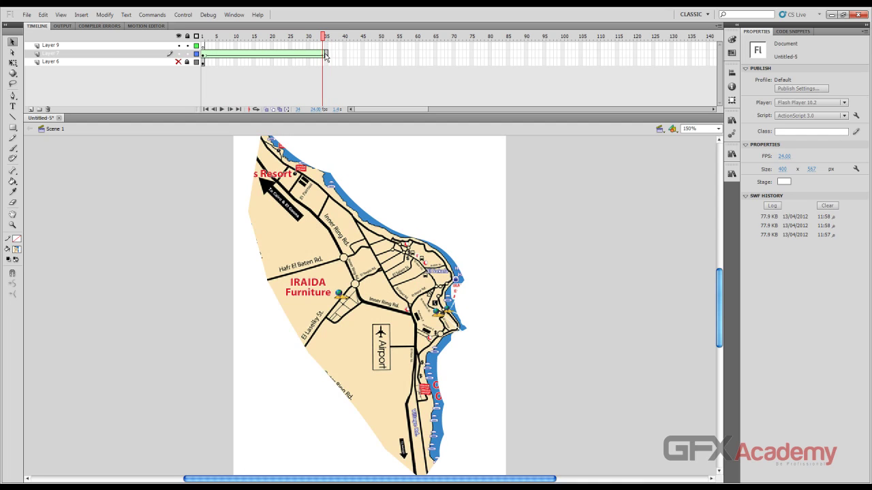
right_click(319, 55)
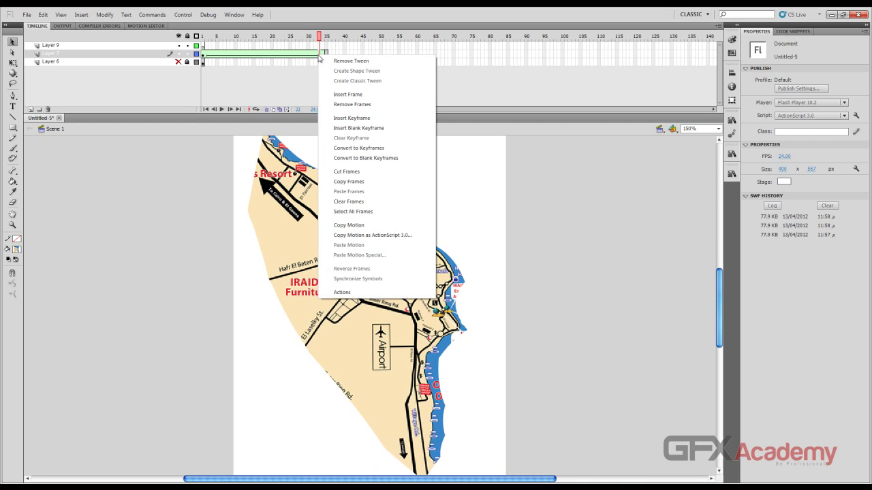
left_click(325, 54)
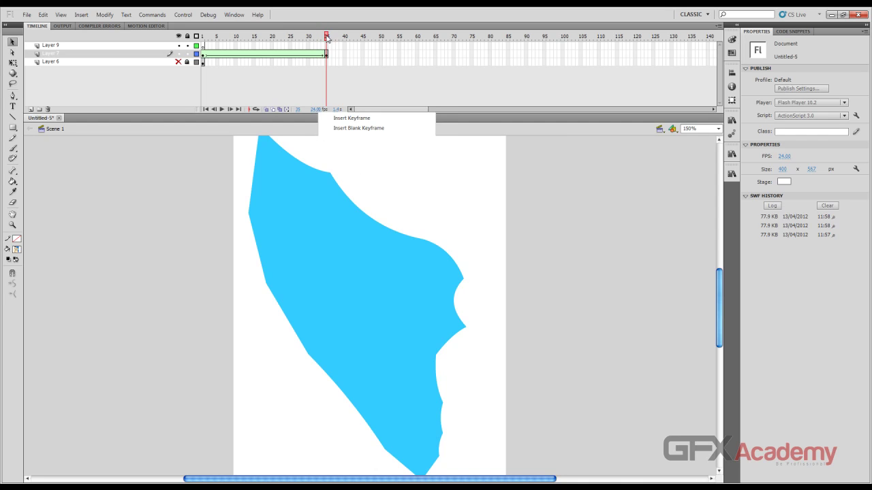
- Try a shape tween on Layer 7's frame 35 keyframe, and remove it after comparing frames 34 and 35
right_click(327, 55)
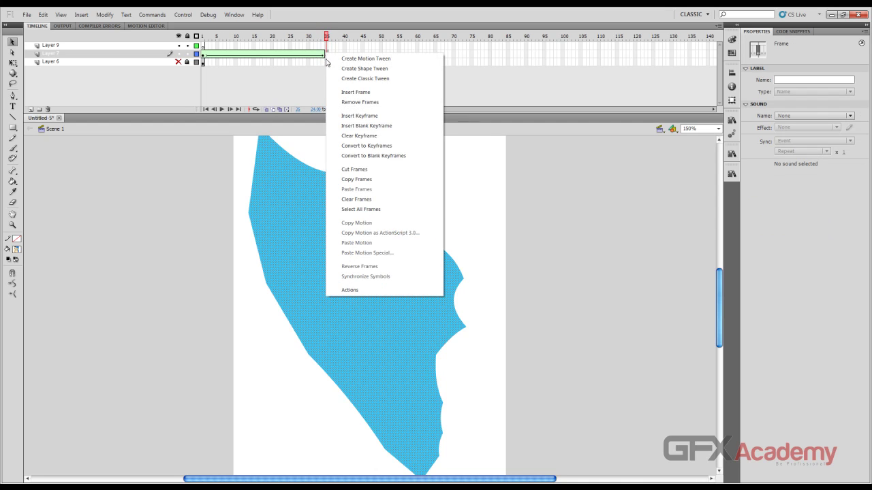
left_click(332, 69)
left_click(324, 38)
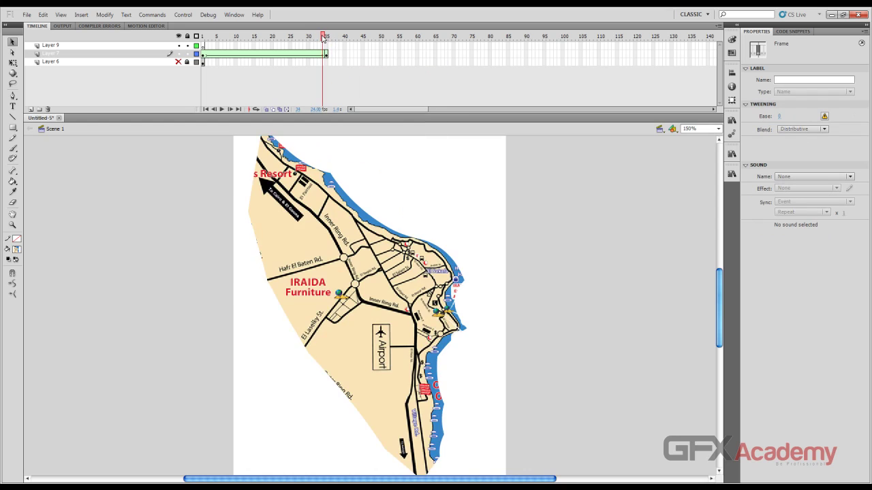
left_click_drag(323, 37, 329, 39)
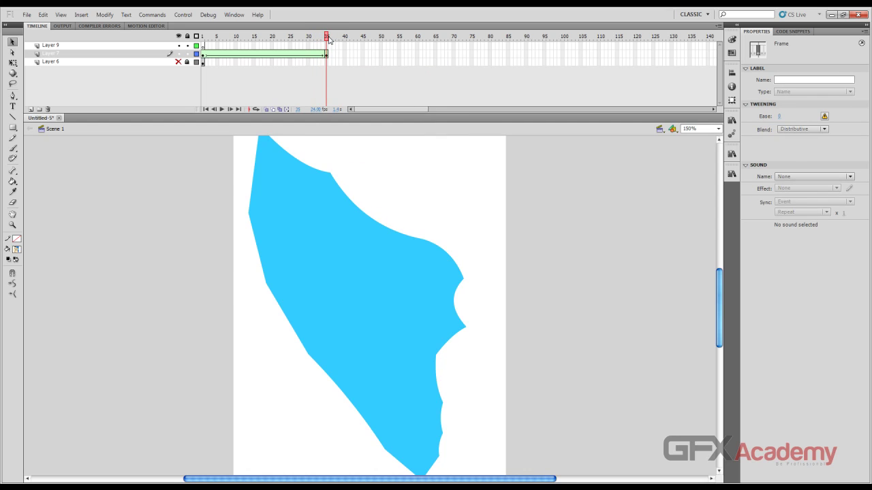
right_click(327, 56)
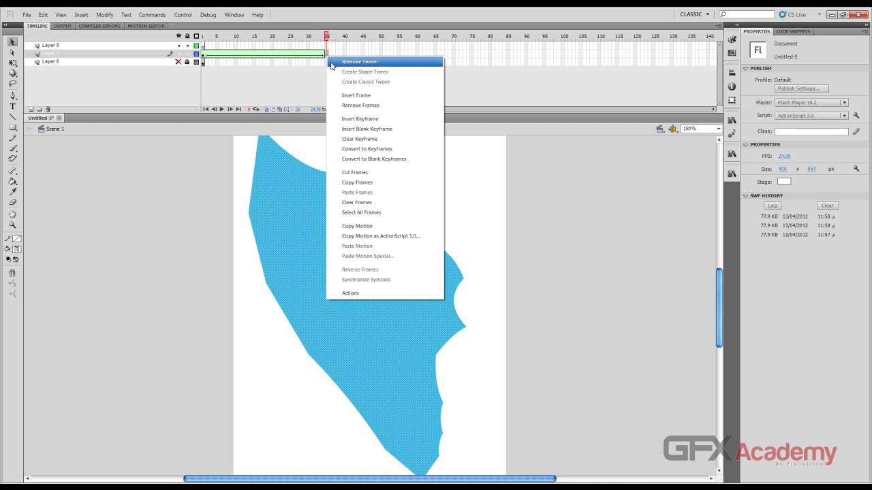
left_click(334, 63)
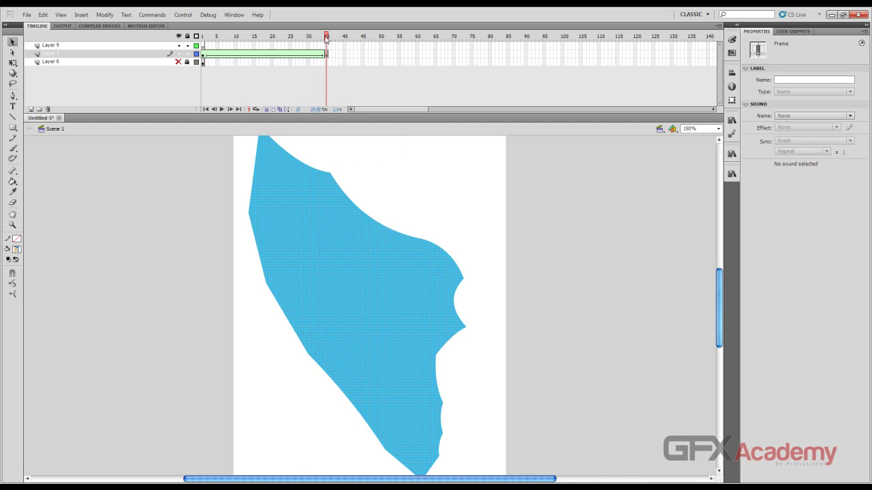
- Show and unlock Layer 6, and move its city map keyframe from frame 1 to frame 35
mouse_move(326, 39)
left_mouse_down()
mouse_move(211, 38)
mouse_move(329, 40)
mouse_move(212, 39)
mouse_move(311, 39)
mouse_move(325, 52)
mouse_move(327, 40)
left_mouse_up()
left_click(179, 62)
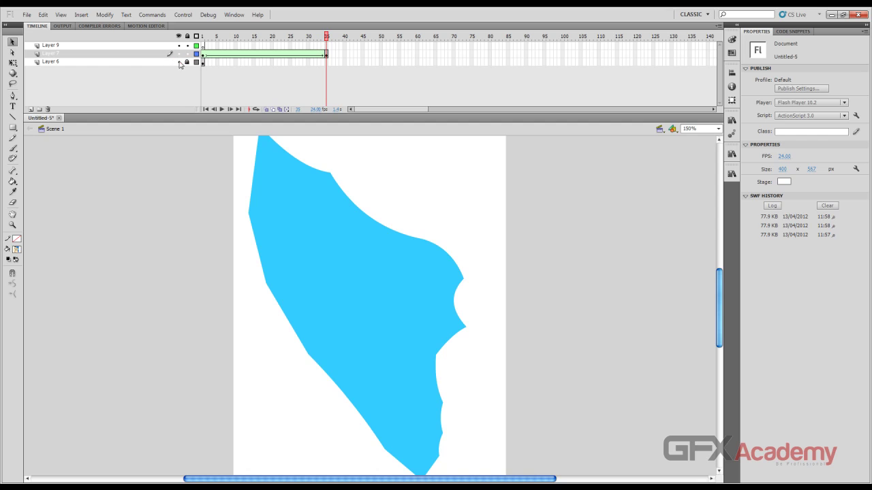
left_click(203, 62)
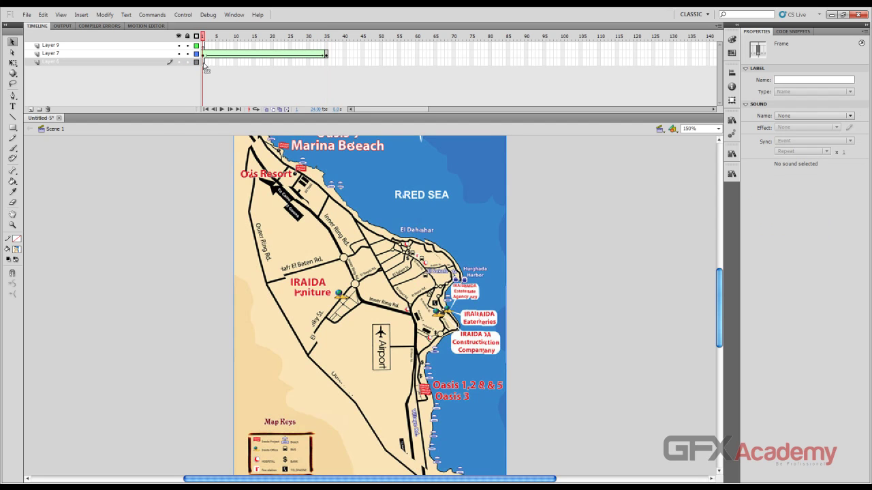
left_click_drag(205, 64, 327, 39)
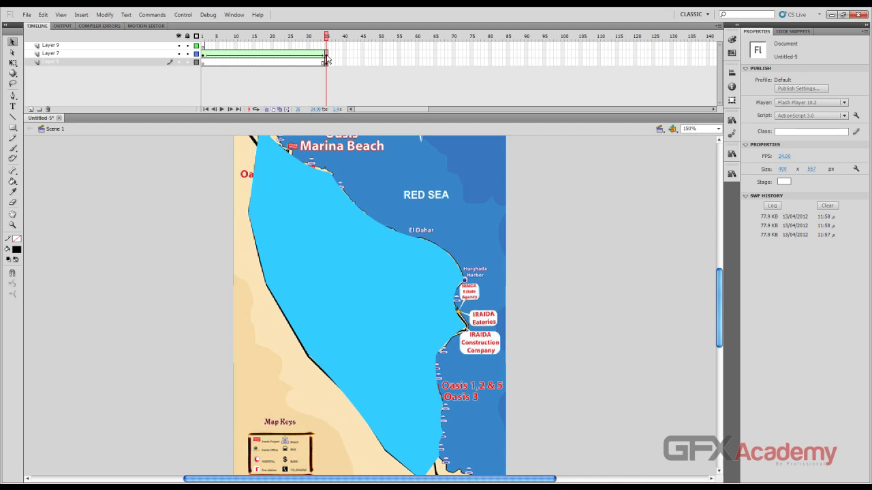
- Fill Layer 7's traced city shape on frame 35 with the Hurghada map bitmap and deselect it
left_click(327, 54)
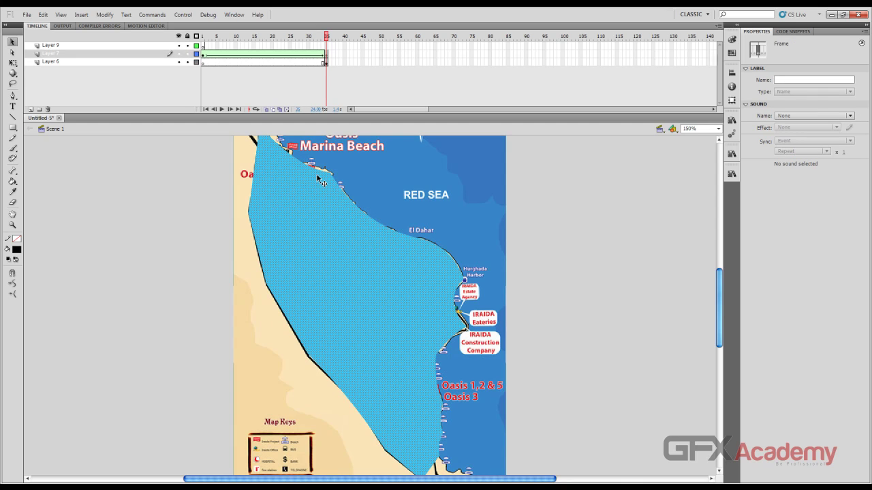
left_click(18, 252)
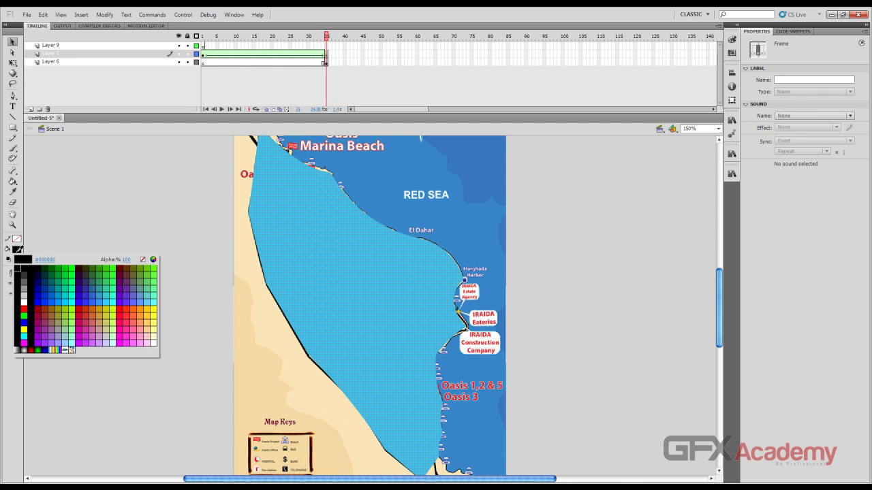
left_click(74, 354)
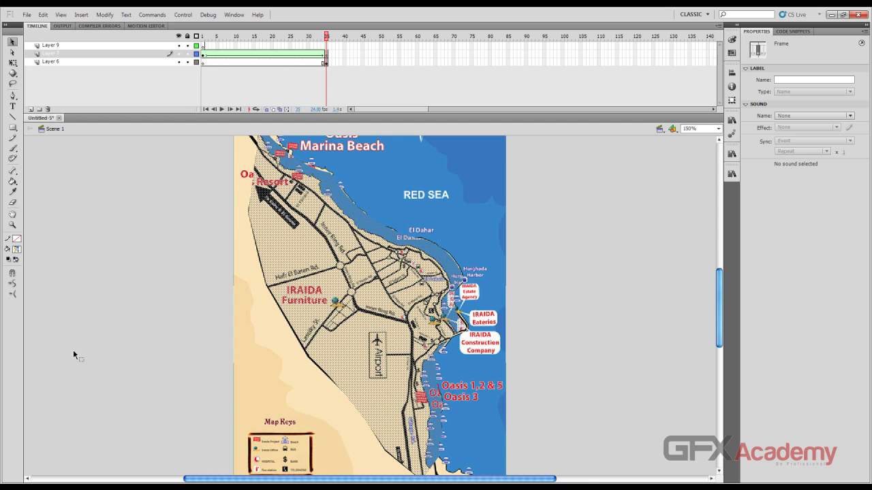
mouse_move(327, 37)
left_mouse_down()
mouse_move(203, 45)
mouse_move(329, 47)
left_mouse_up()
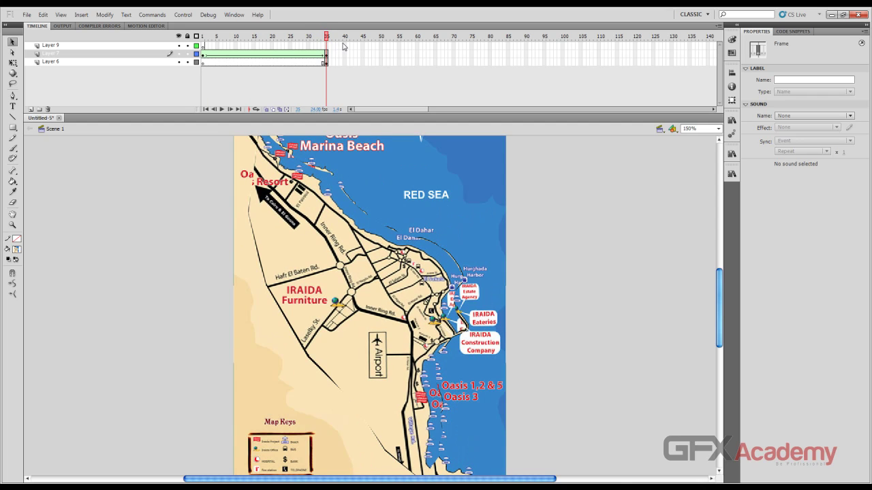
left_click(336, 75)
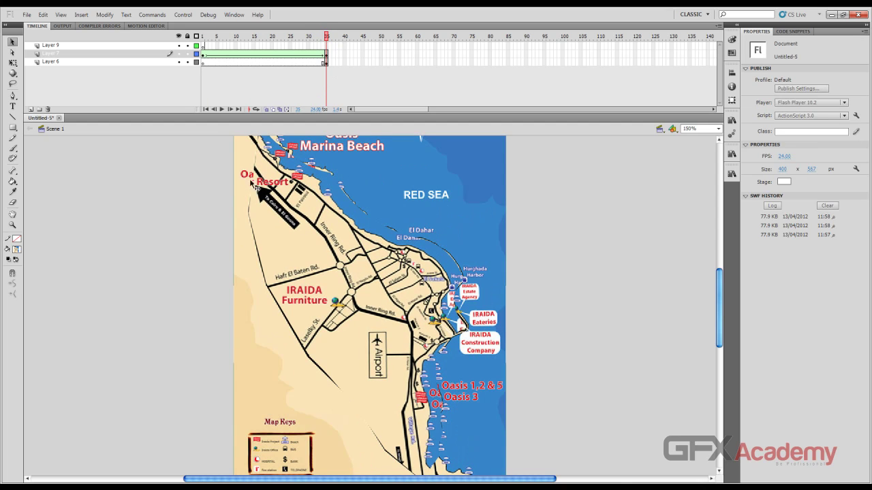
- Hide Layer 6, play the shape tween to check the map-filled morph, and return to frame 1
left_click(180, 63)
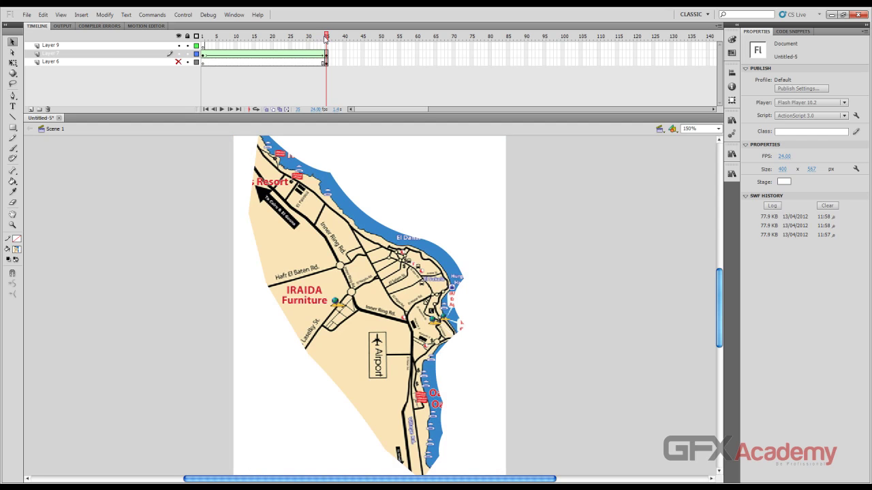
key("Return")
left_click_drag(336, 45, 202, 52)
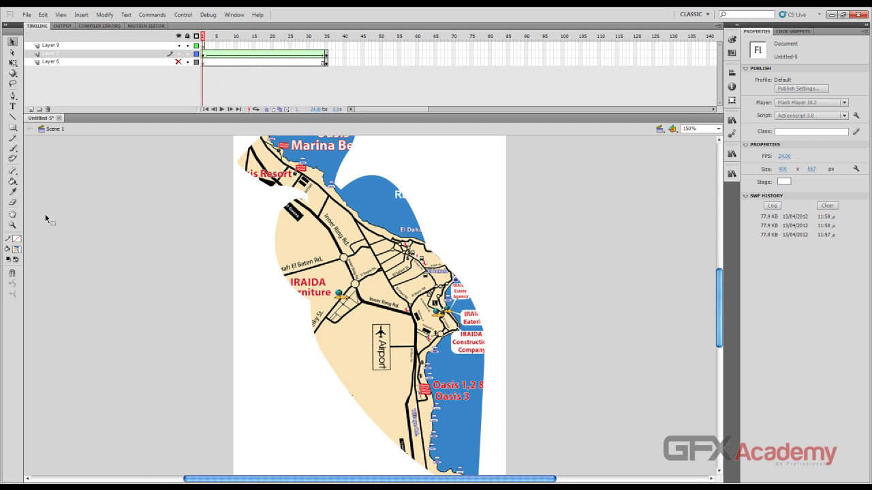
- Select the fish silhouette on frame 1 and fill it with the fish photo bitmap
left_click(17, 249)
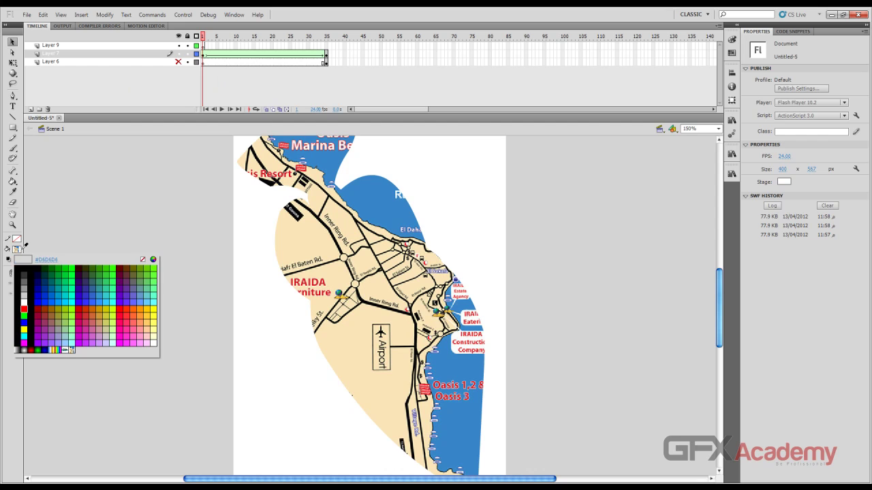
left_click(67, 347)
left_click(386, 206)
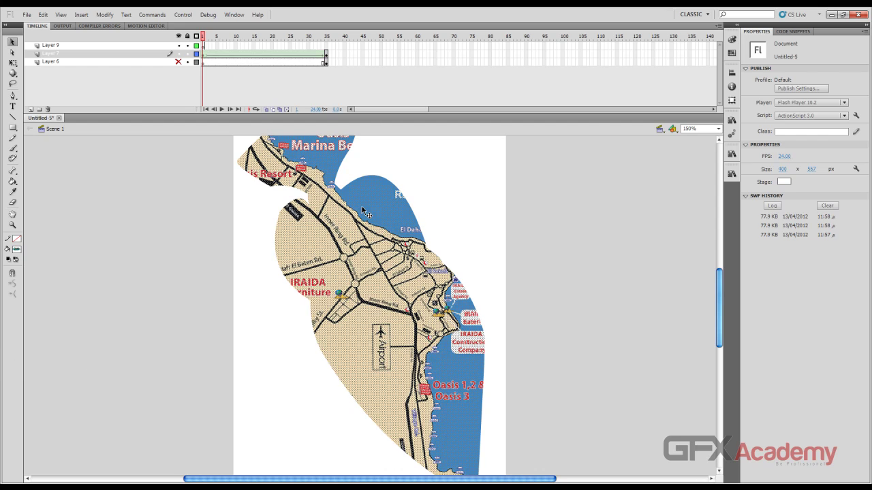
left_click(17, 250)
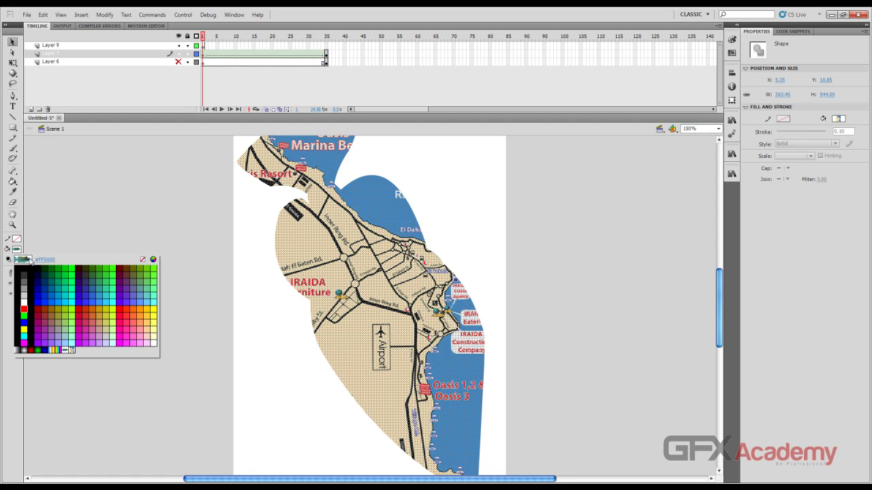
left_click(66, 354)
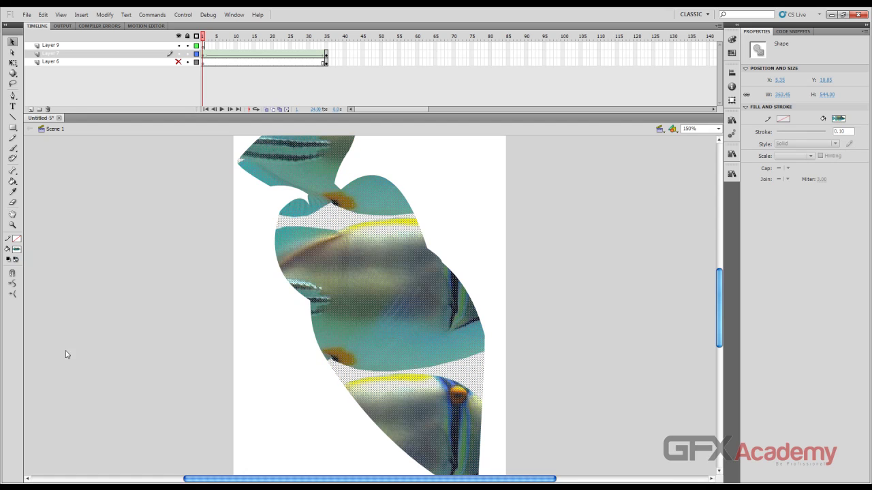
- Rotate the fish bitmap fill to follow the diagonal silhouette and reposition it with the Gradient Transform tool
key("f")
left_click(389, 254)
left_click_drag(566, 217, 473, 381)
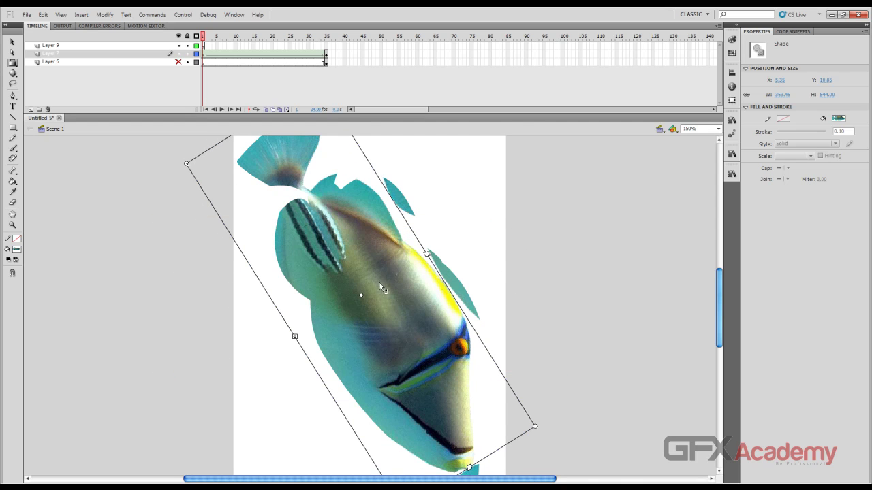
left_click_drag(366, 295, 382, 284)
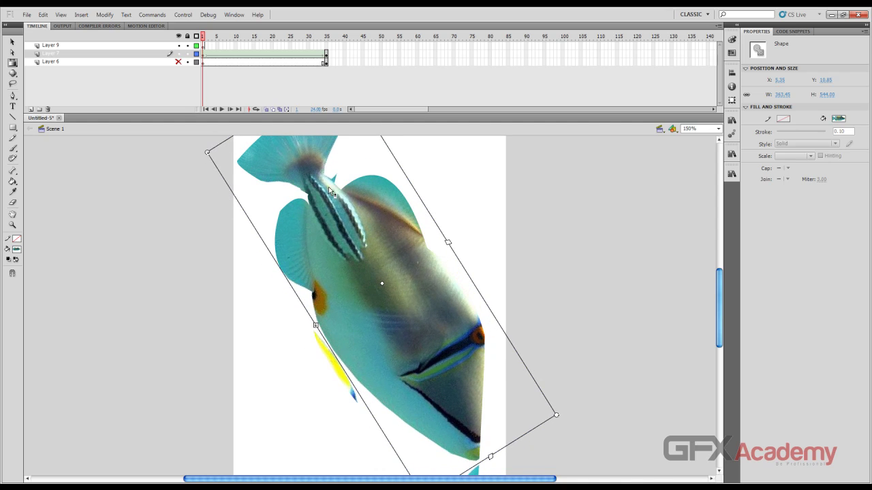
scroll(479, 281, "down", 3)
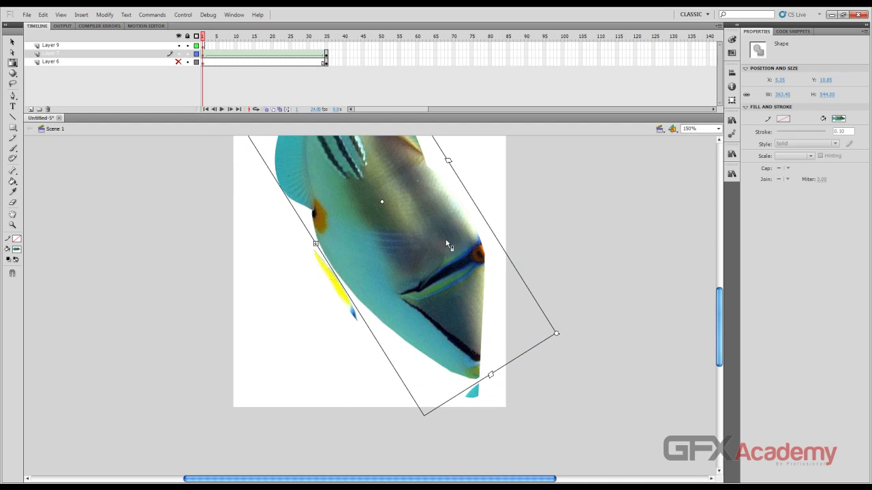
- Replace the silhouette's fish photo fill on frame 1 with the Hurghada map bitmap
mouse_move(203, 36)
left_mouse_down()
mouse_move(336, 39)
mouse_move(203, 41)
left_mouse_up()
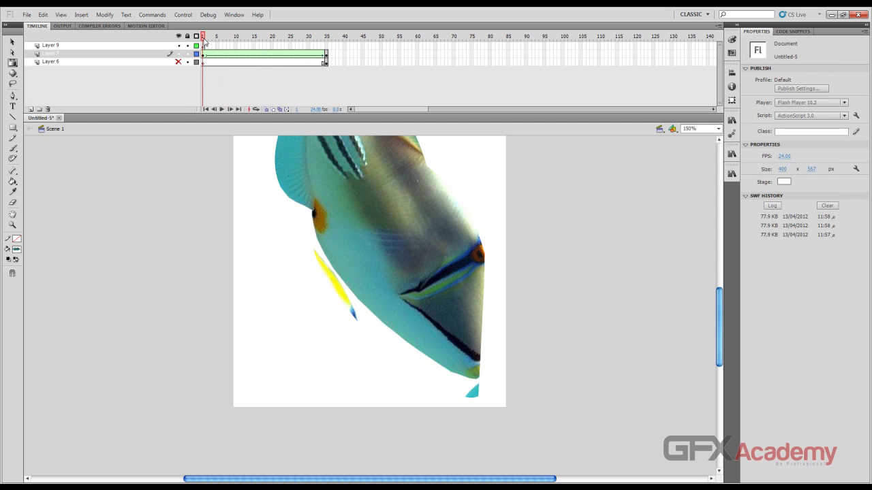
left_click(17, 250)
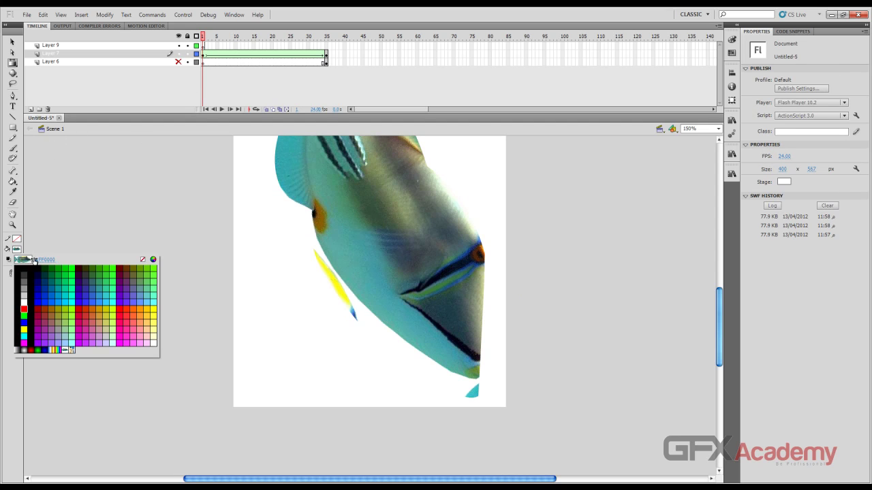
left_click(36, 346)
left_click(337, 174)
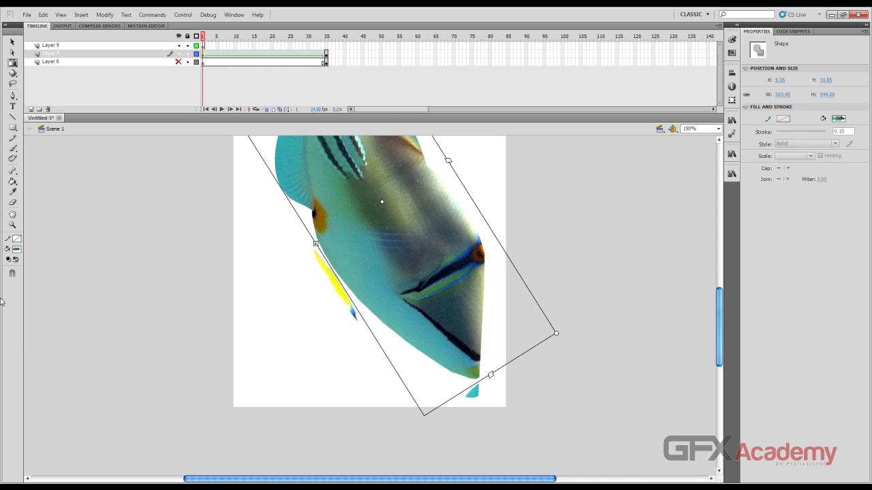
left_click(12, 43)
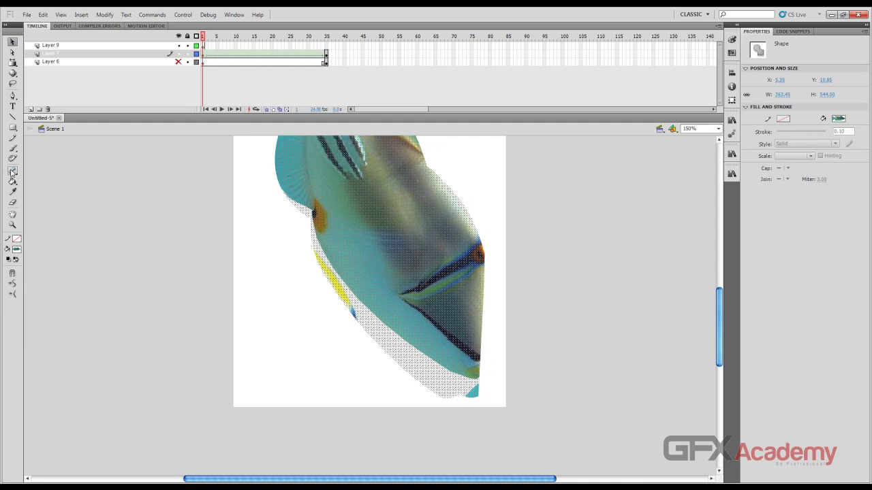
left_click(17, 250)
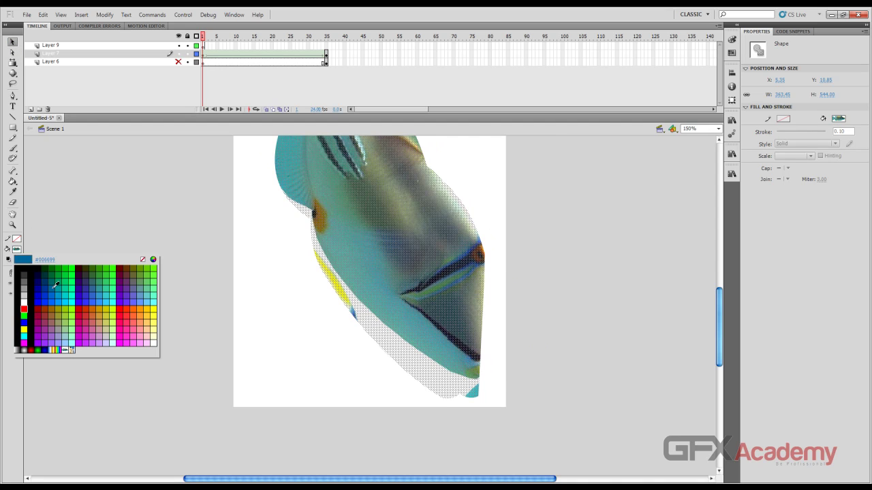
left_click(72, 349)
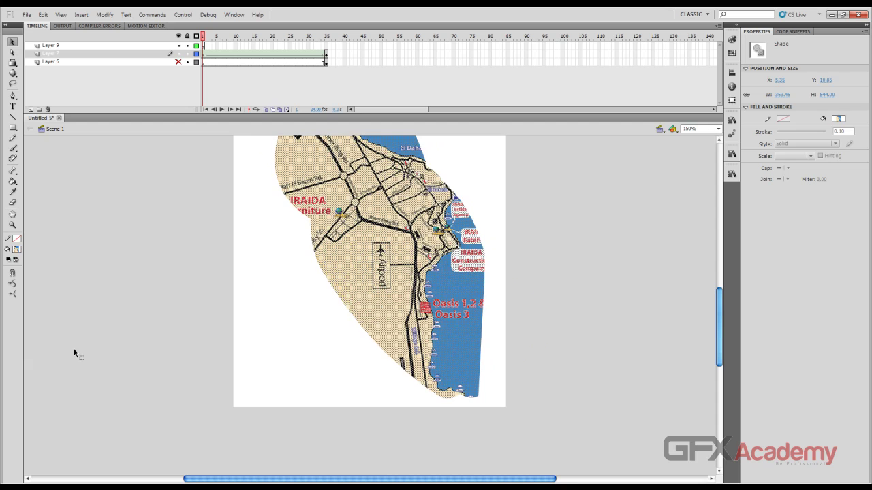
- Deselect the silhouette, test the movie to preview the morph, and close the preview
scroll(134, 236, "up", 2)
left_click(134, 237)
scroll(134, 236, "down", 2)
scroll(134, 237, "up", 2)
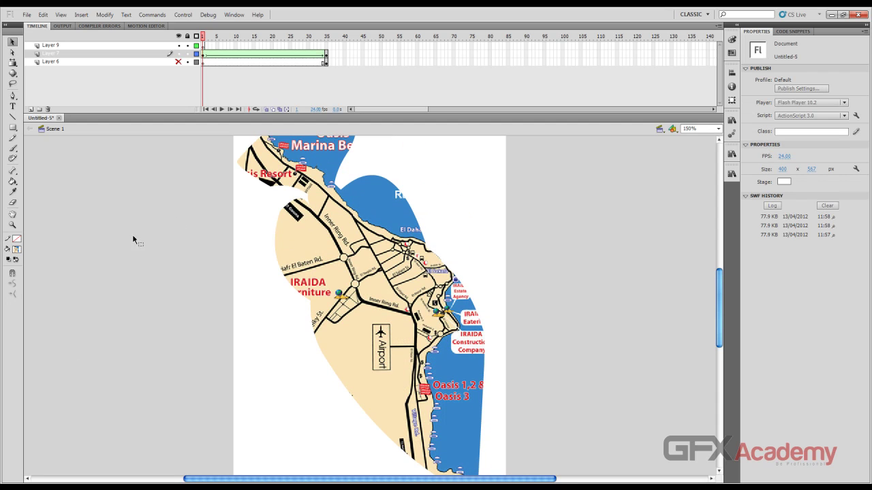
key("ctrl+Return")
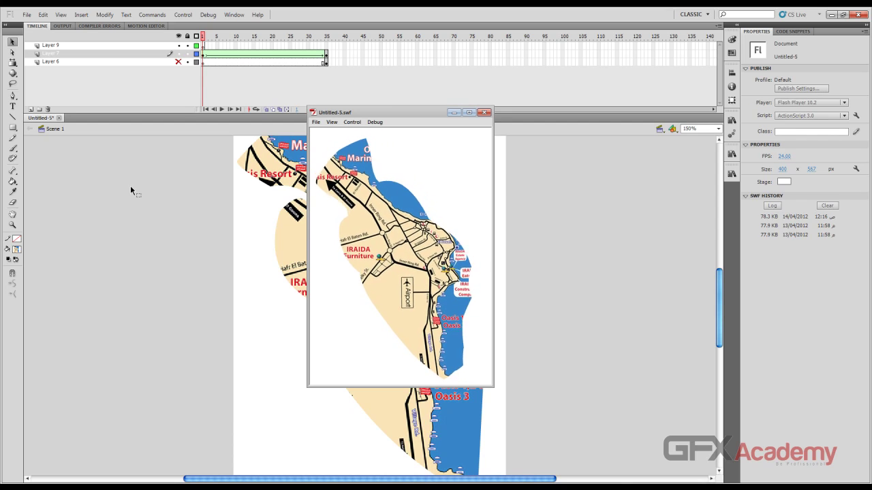
left_click(484, 112)
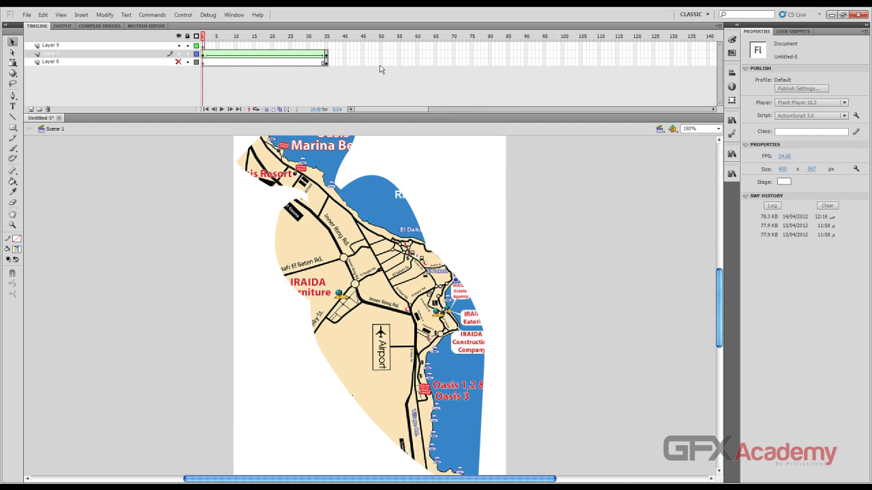
- Extend all three layers to frame 126, test the movie again, and close the preview
key("shift+period")
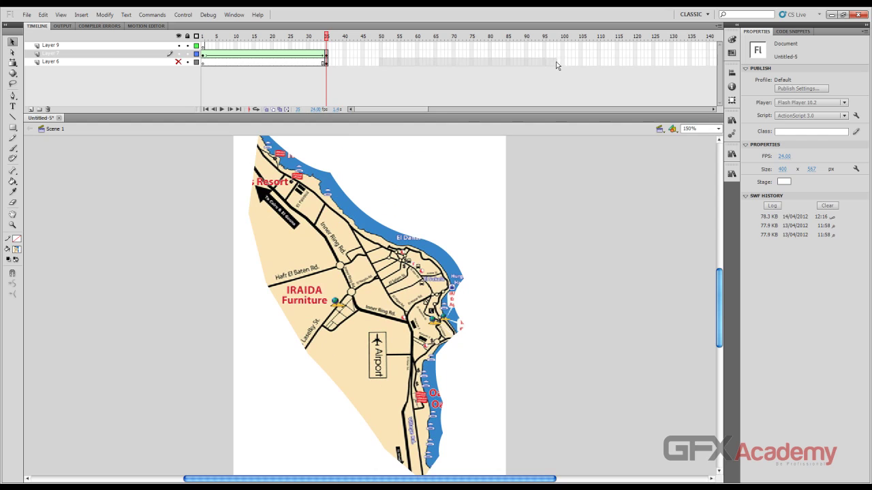
left_click(656, 38)
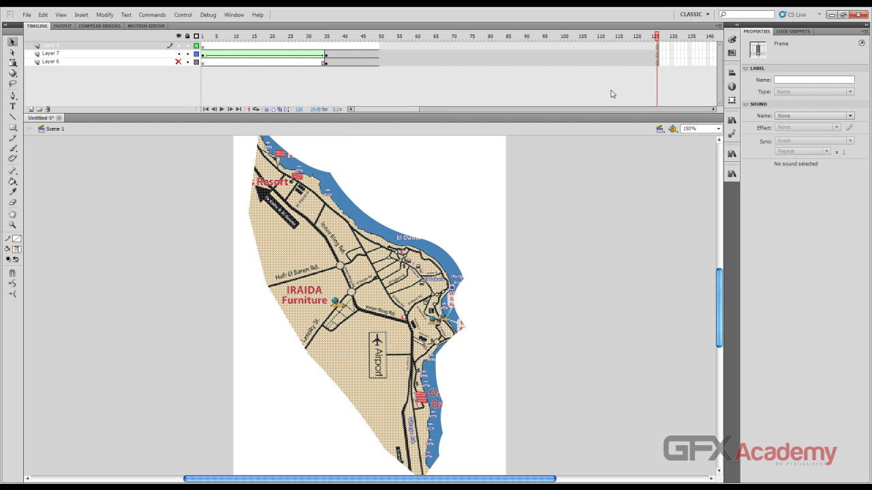
key("ctrl+Return")
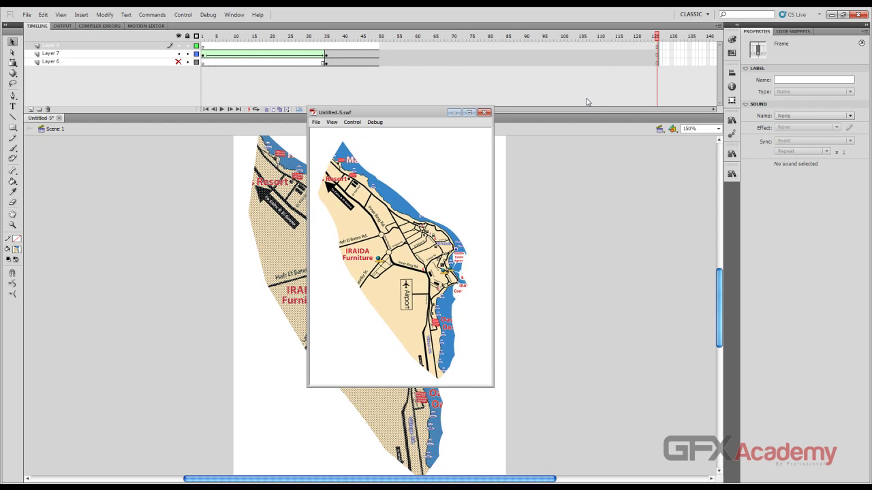
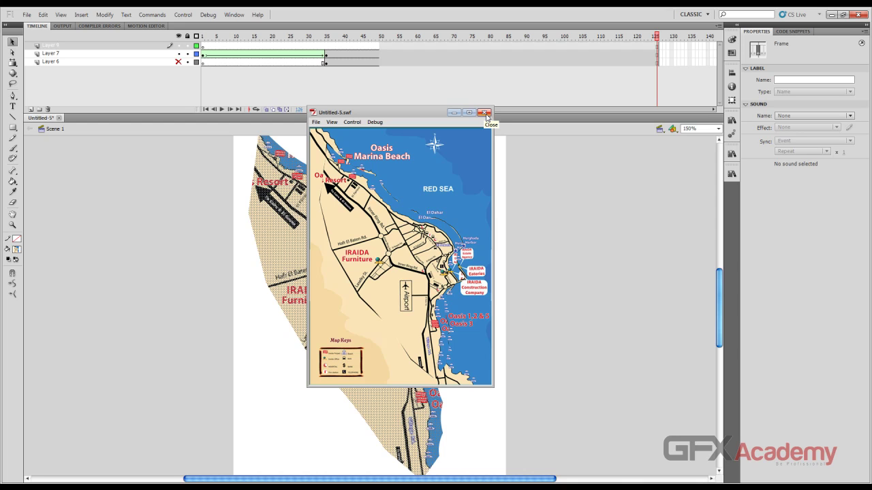
left_click(484, 112)
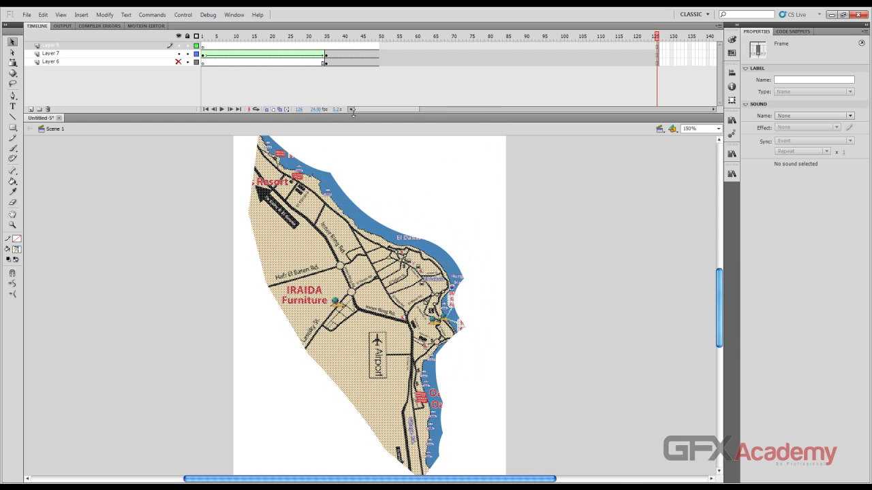
- Check the frames around frame 35, then make Layer 6 visible and delete it
left_click(315, 38)
left_click_drag(315, 41, 327, 60)
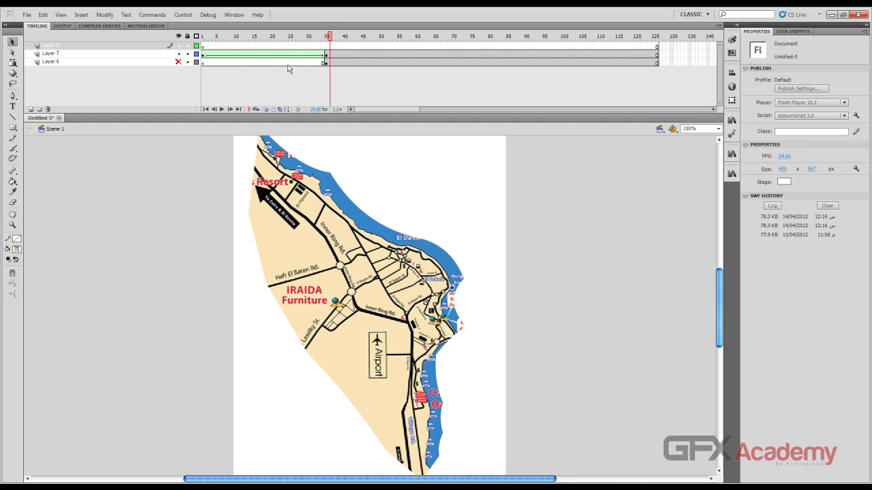
left_click(178, 62)
left_click(165, 63)
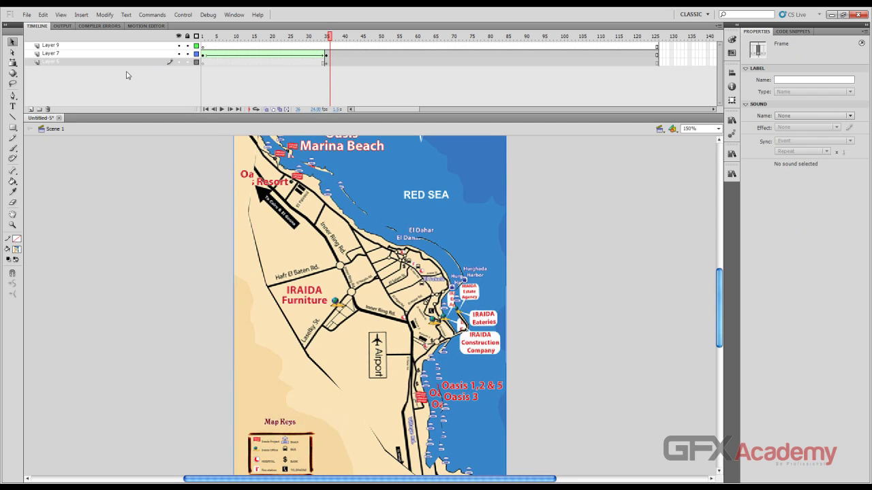
left_click(47, 109)
- Check the city shape on frame 35 and undo the deletion of Layer 6
left_click_drag(209, 39, 328, 39)
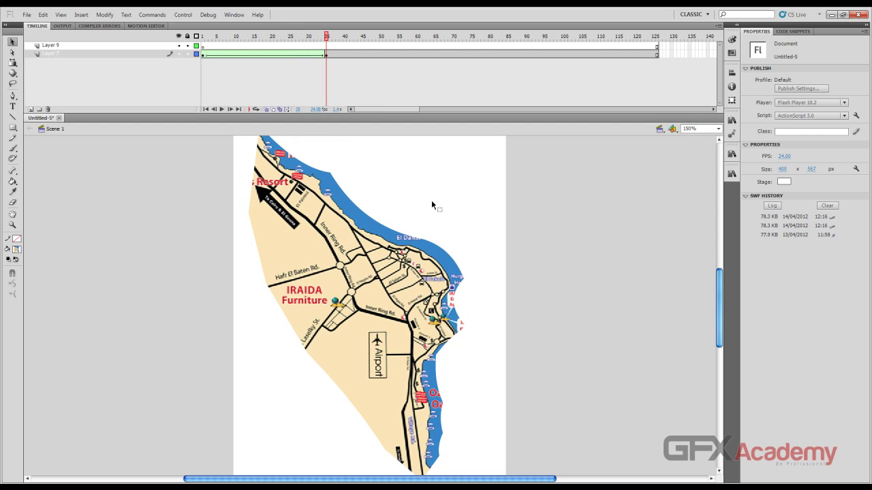
left_click(363, 218)
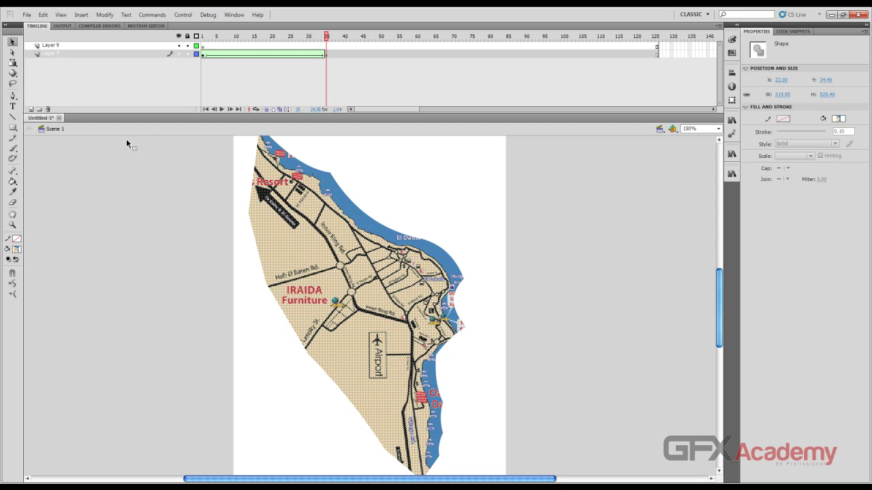
key("ctrl+z")
key("ctrl+z")
key("ctrl+z")
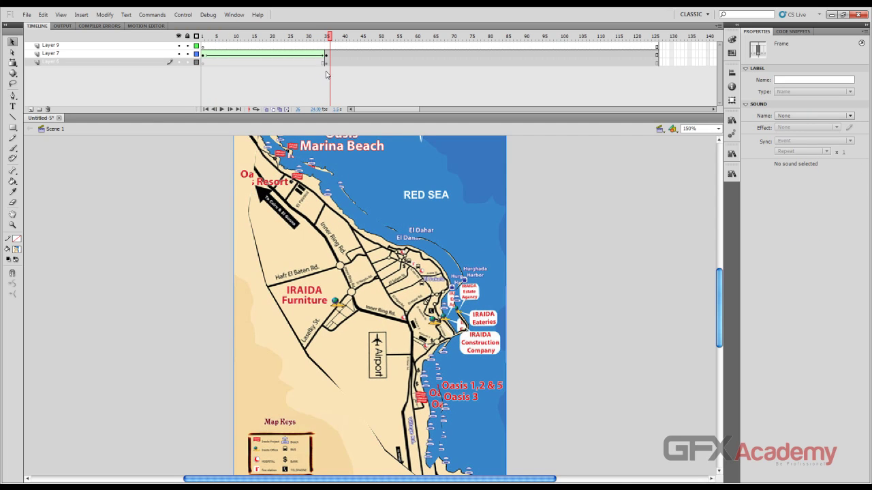
key("ctrl+z")
- Break apart the Hurghada3.jpg bitmap on Layer 6 at frame 35, and deselect it
left_click(320, 206)
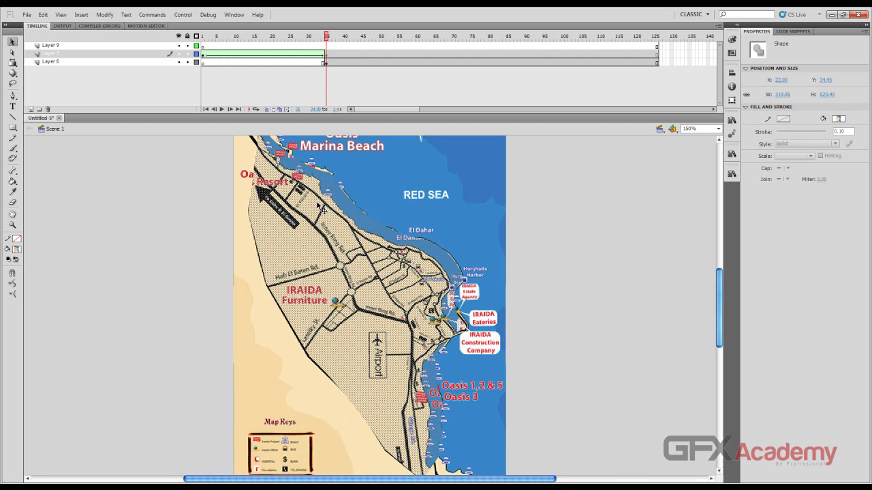
left_click(326, 63)
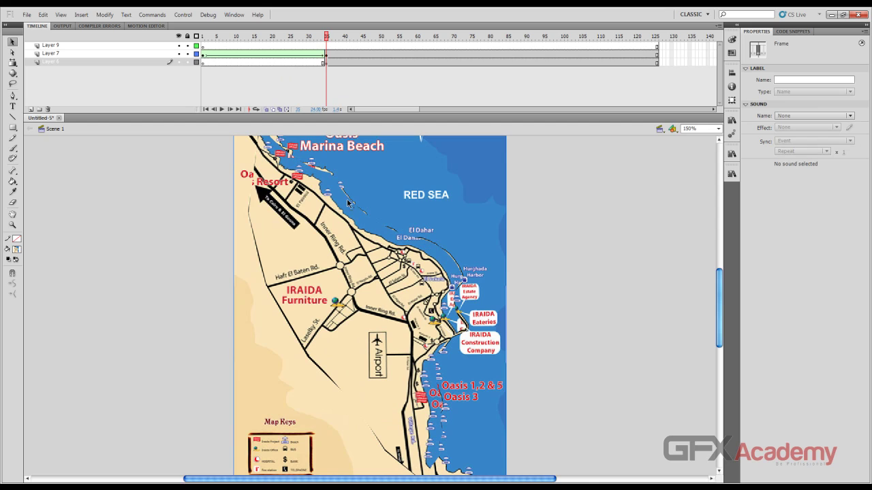
left_click(476, 164)
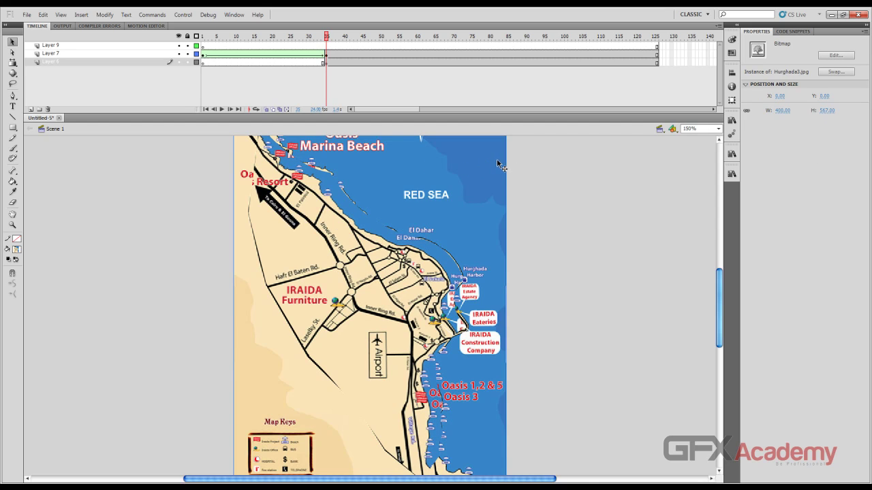
left_click(523, 164)
left_click(476, 167)
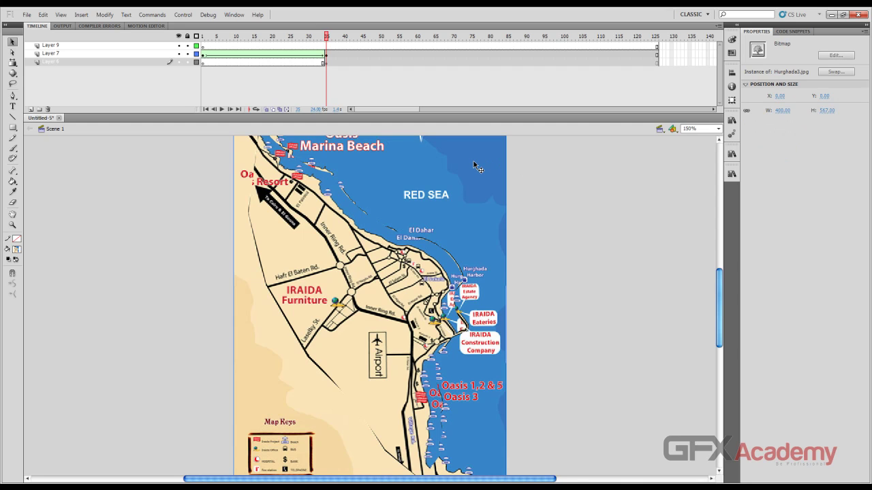
key("ctrl+b")
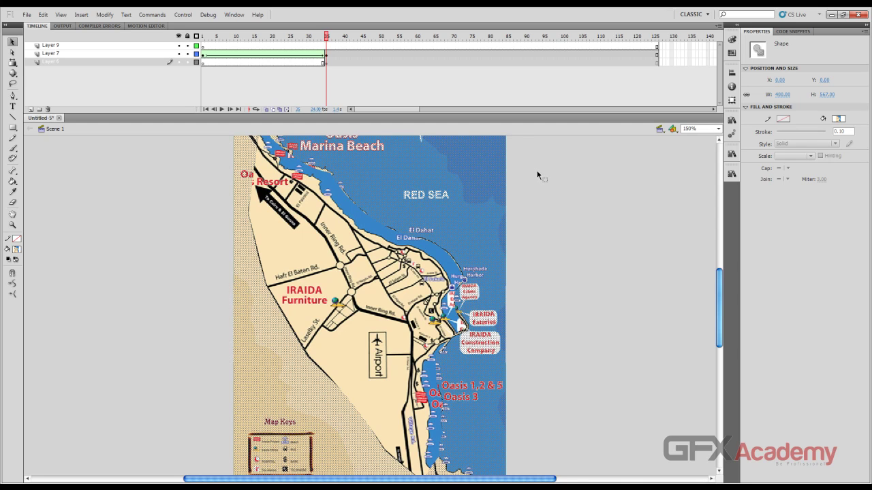
left_click(148, 175)
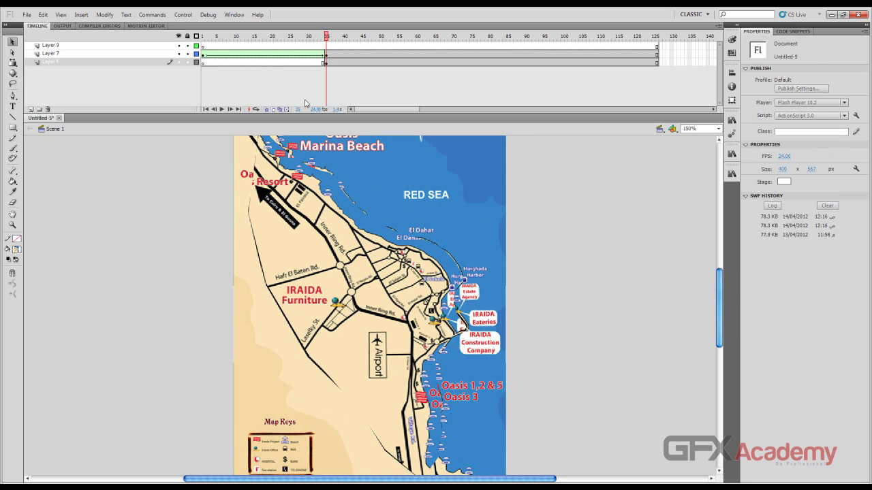
- Select the map surround on Layer 6 and the city shape on Layer 7 in turn at frame 35 to compare them
left_click(326, 65)
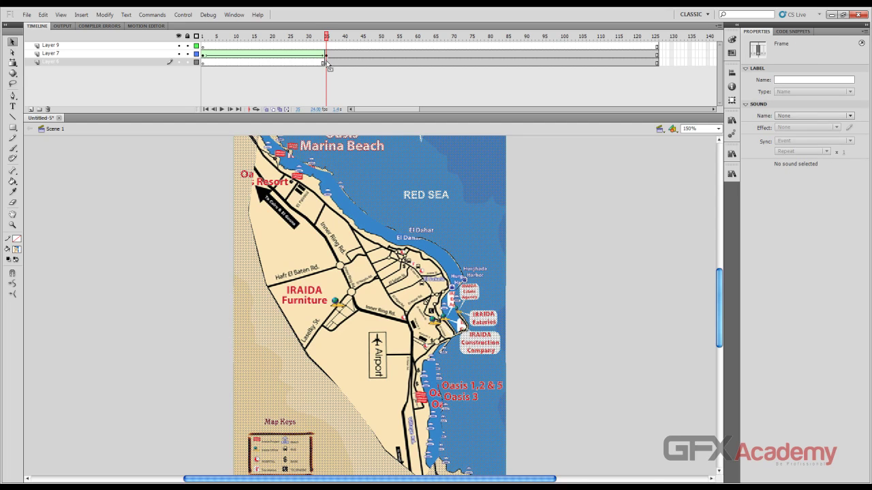
left_click(545, 204)
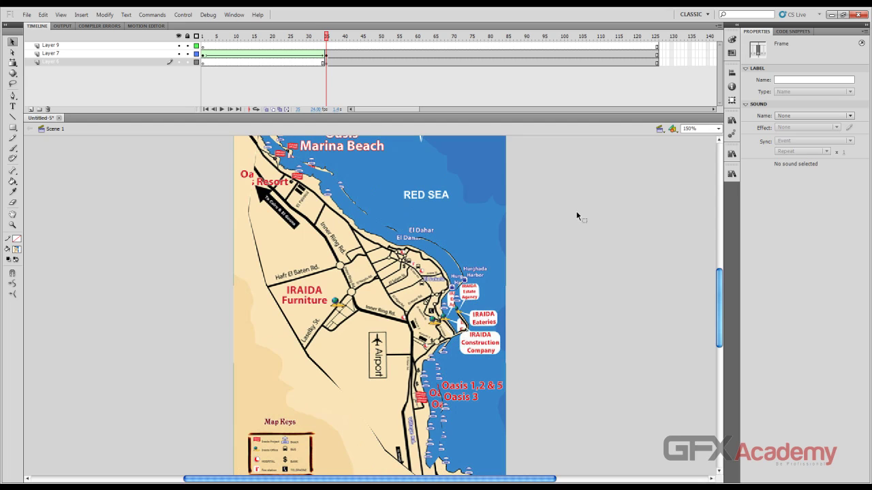
left_click(661, 250)
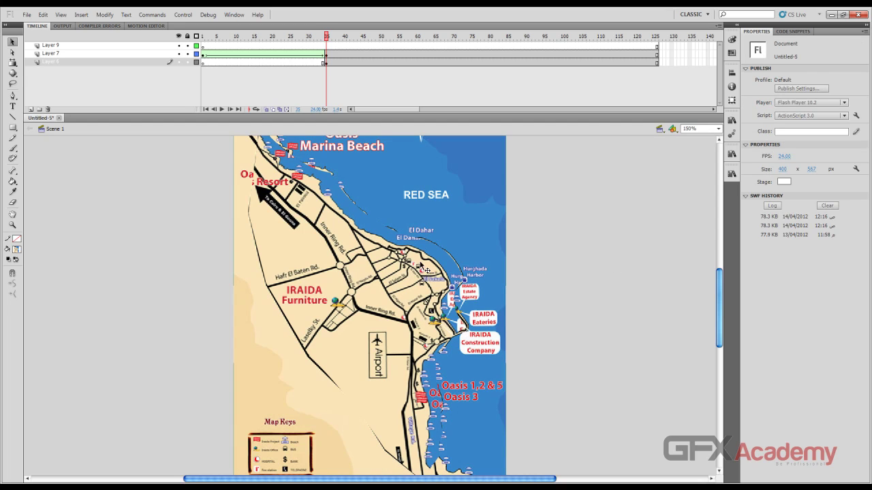
left_click(376, 254)
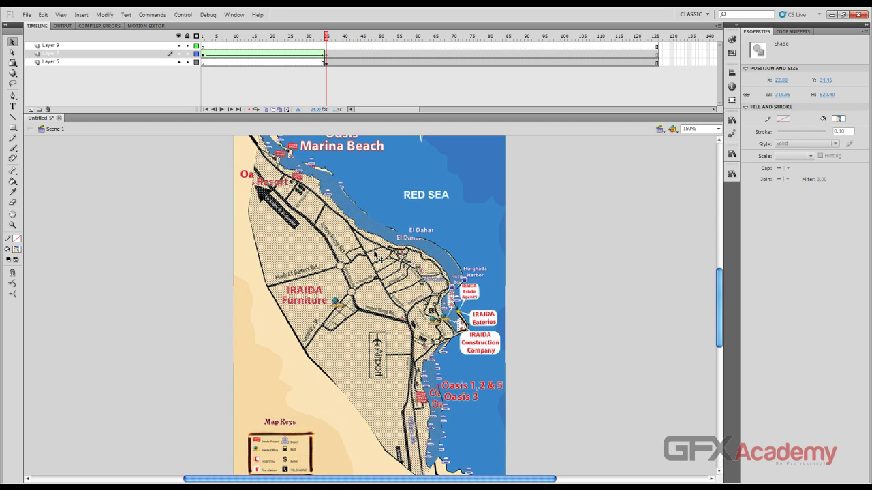
key("Escape")
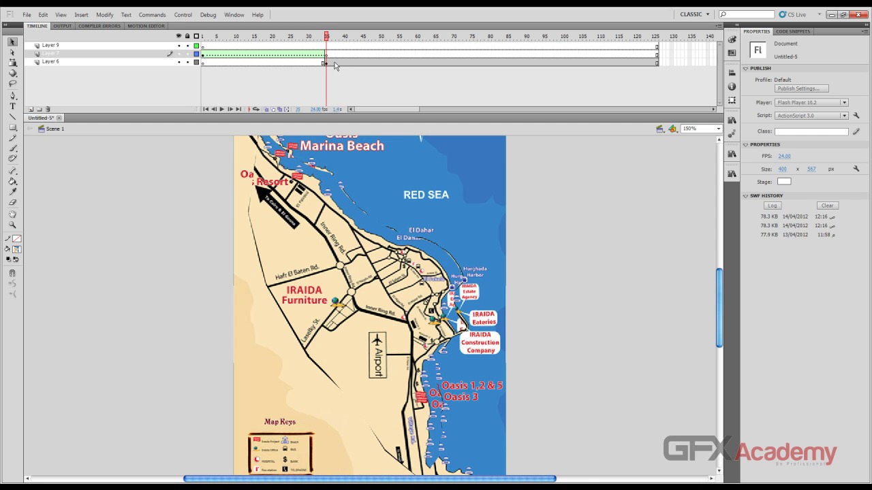
key("ctrl+a")
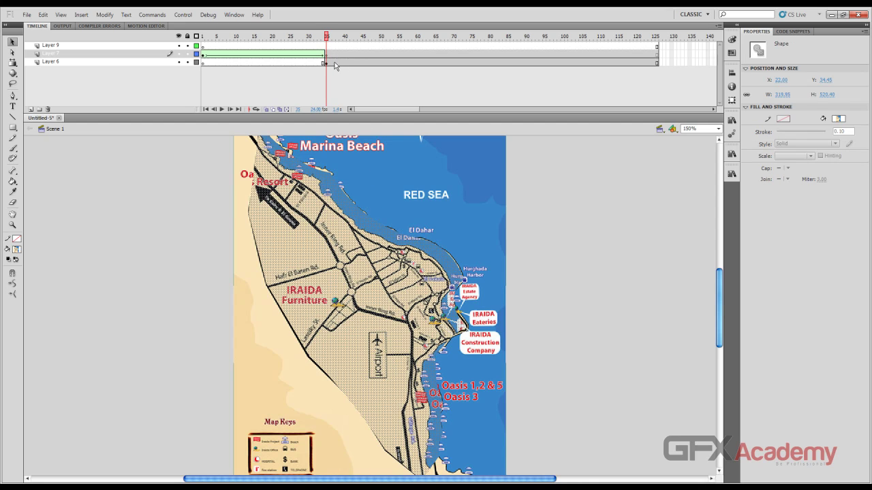
- Lock Layer 7 and check which separate map pieces can be selected on Layer 6
left_click(187, 54)
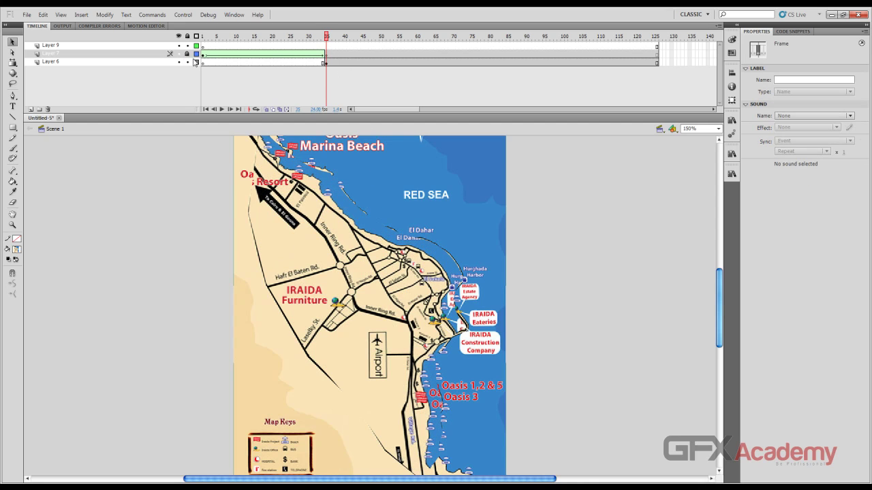
left_click(340, 236)
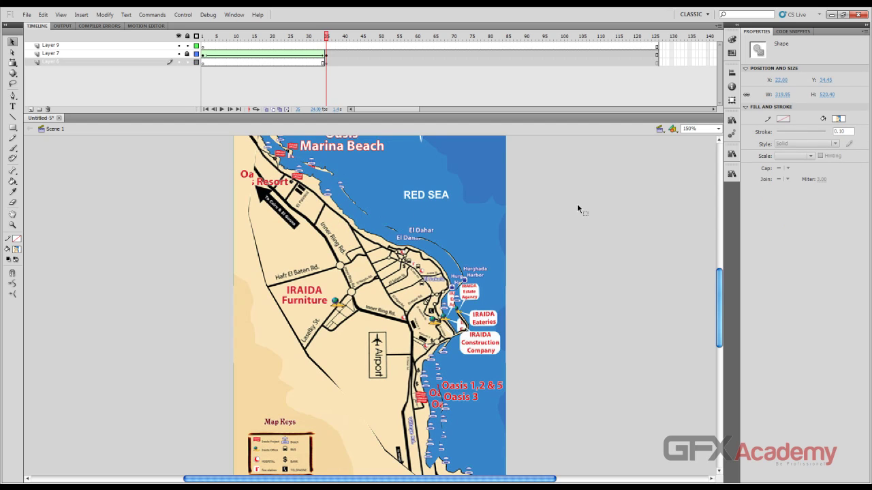
left_click(453, 208)
left_click(338, 278)
left_click(361, 174)
left_click(154, 229)
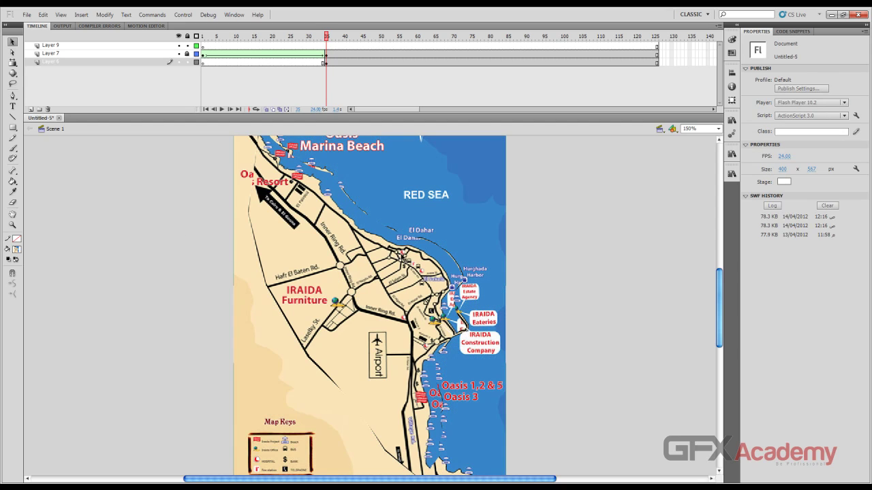
- Nudge the surrounding map shape on Layer 6 left and down to X -18.20, Y 11.05, away from the city shape
left_click(398, 193)
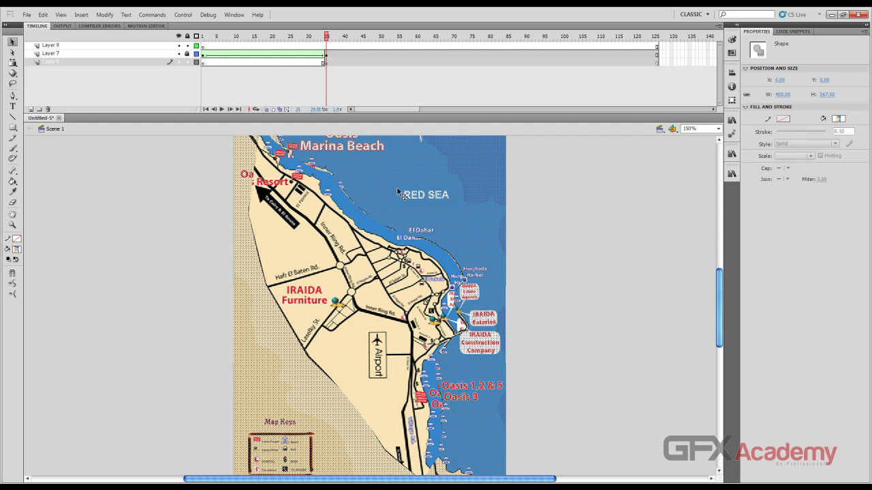
key("Left")
key("Left")
key("Left")
key("Left")
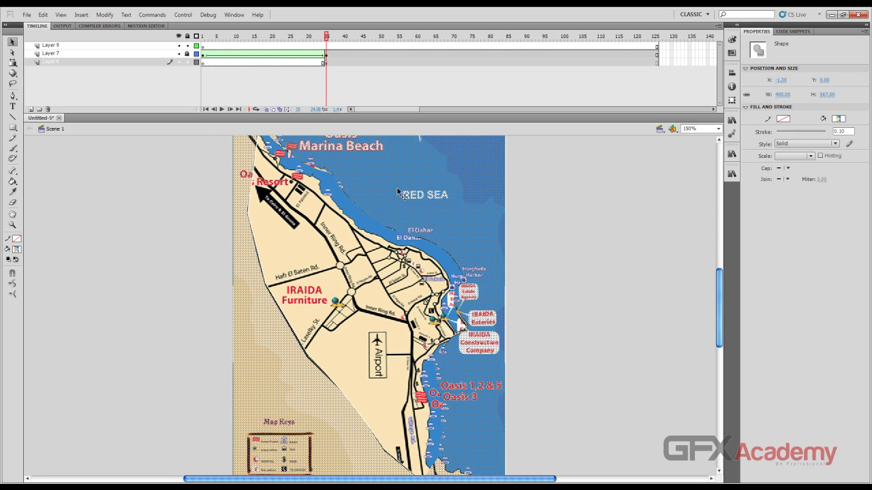
key("Left")
key("Down")
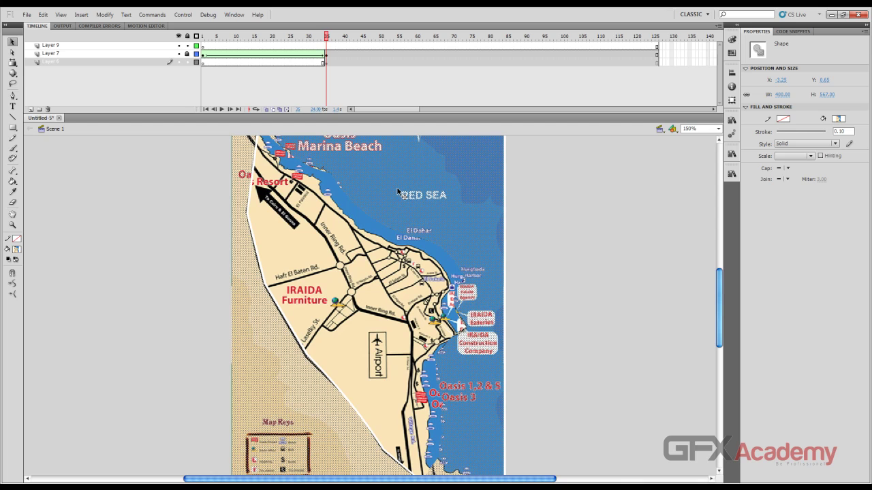
key("Down")
key("Down")
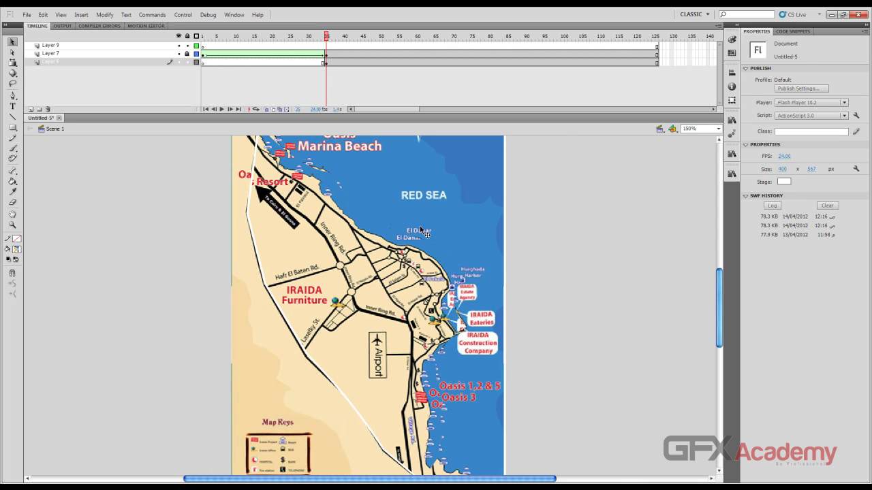
key("Down")
key("Down")
key("Down")
key("Down")
key("Down")
key("Down")
key("Down")
key("Down")
key("Down")
key("Down")
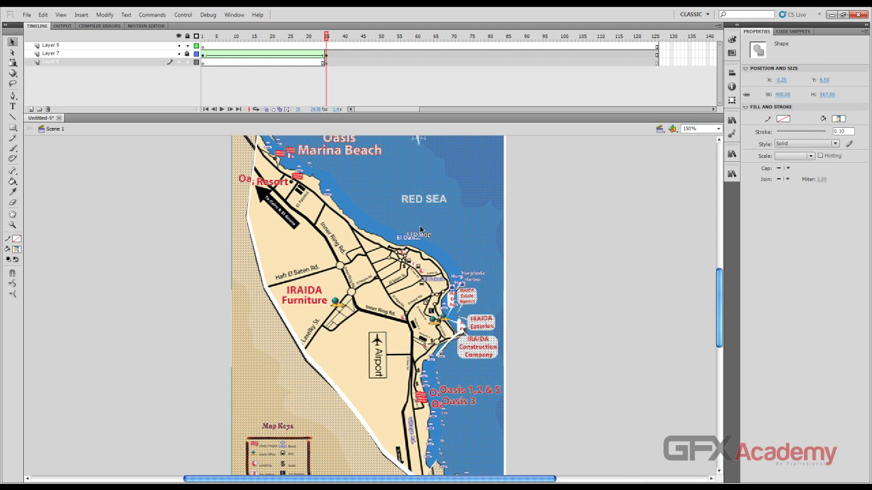
key("Left")
left_click(572, 227)
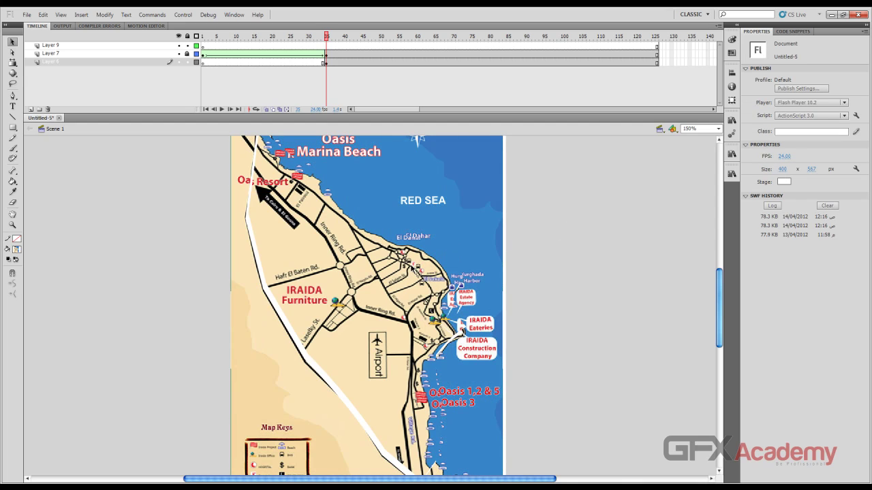
left_click_drag(431, 244, 438, 238)
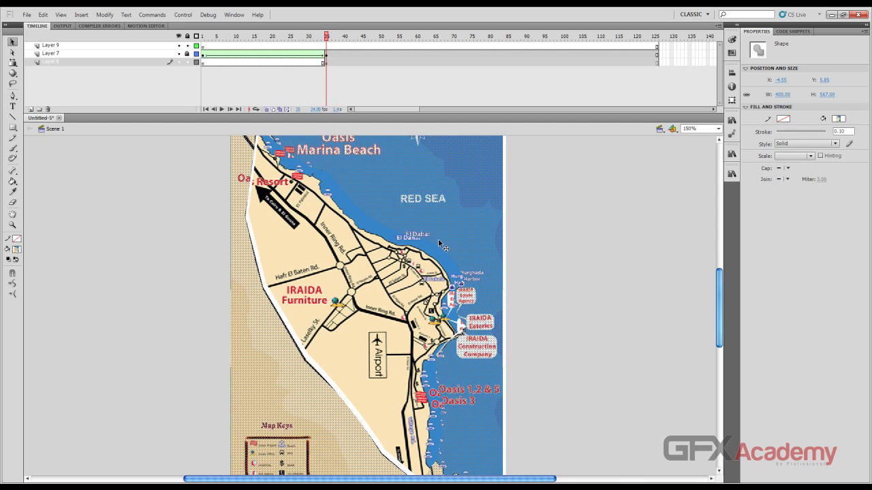
key("Left")
key("Left")
key("Left")
key("Left")
key("Left")
key("Left")
key("Left")
key("Left")
key("Left")
key("Down")
key("Down")
key("Down")
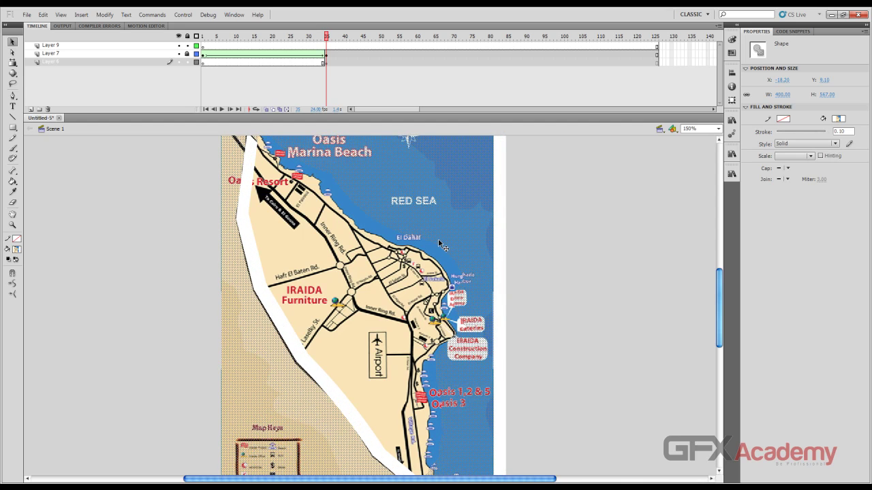
key("Down")
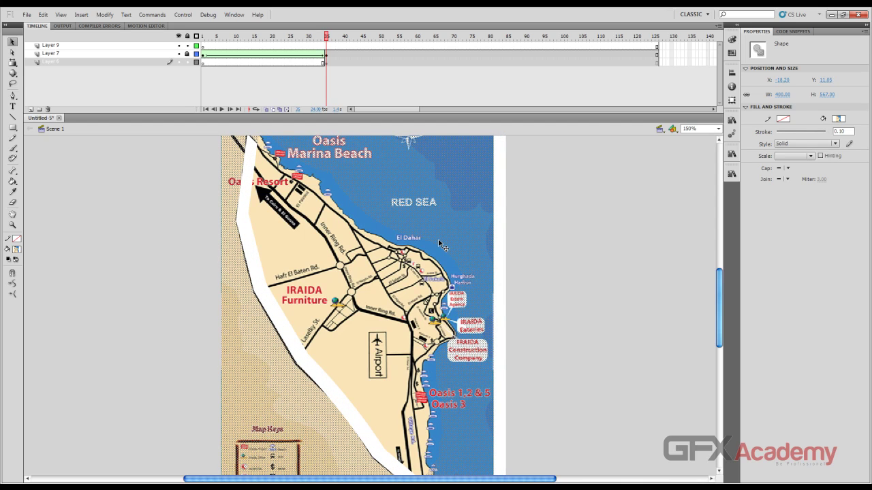
left_click(559, 256)
scroll(348, 286, "down", 3)
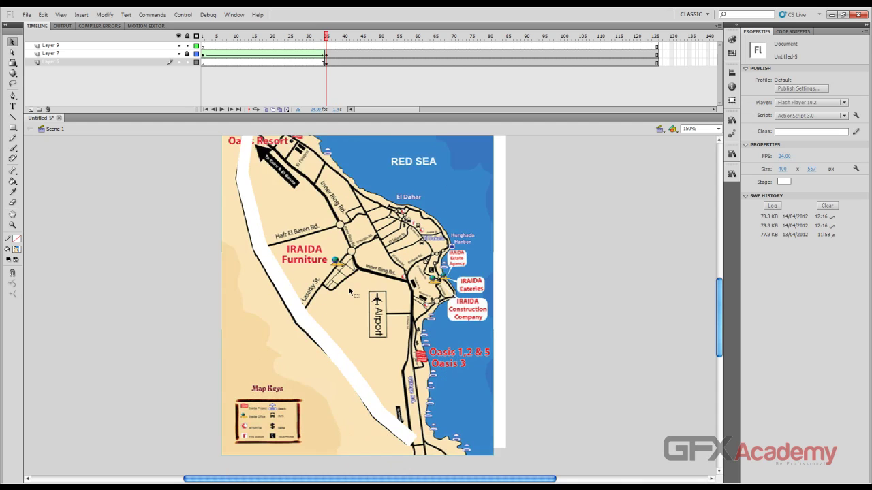
scroll(347, 289, "up", 3)
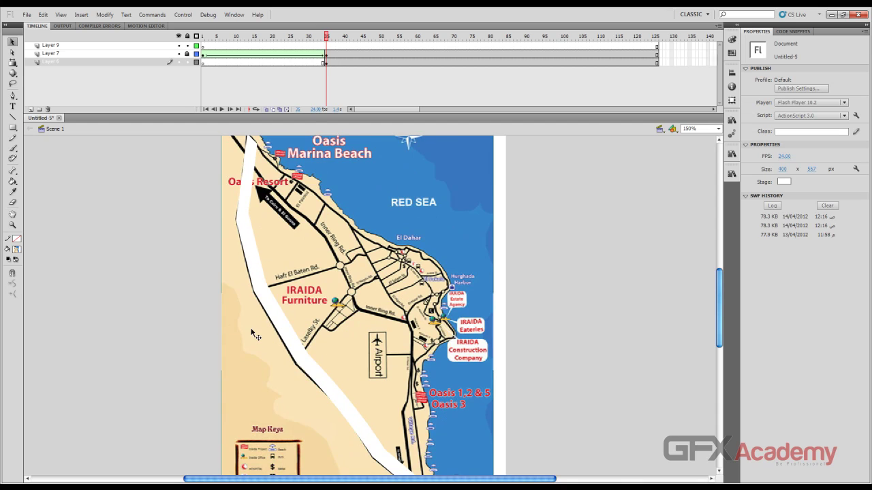
- Select the western part of the Layer 6 map surround and nudge it right to X 0.40, closer to the city shape
left_click(254, 332)
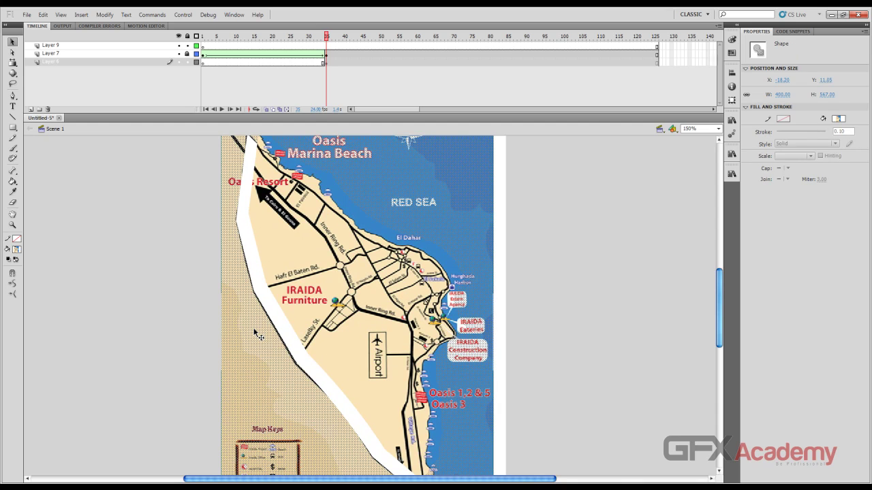
key("ctrl+minus")
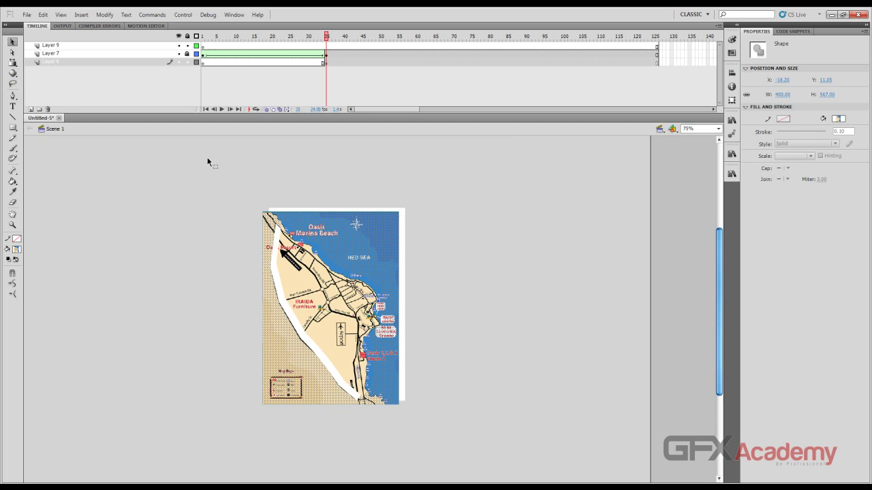
left_click_drag(207, 158, 361, 479)
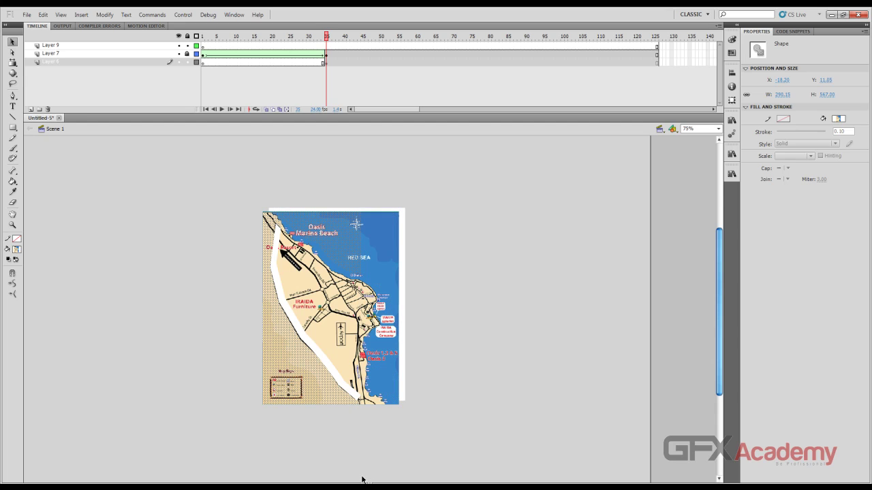
key("Right")
key("Right")
key("Right")
key("Right")
key("Right")
key("Right")
key("Right")
key("Right")
key("Right")
key("Right")
key("Right")
key("Right")
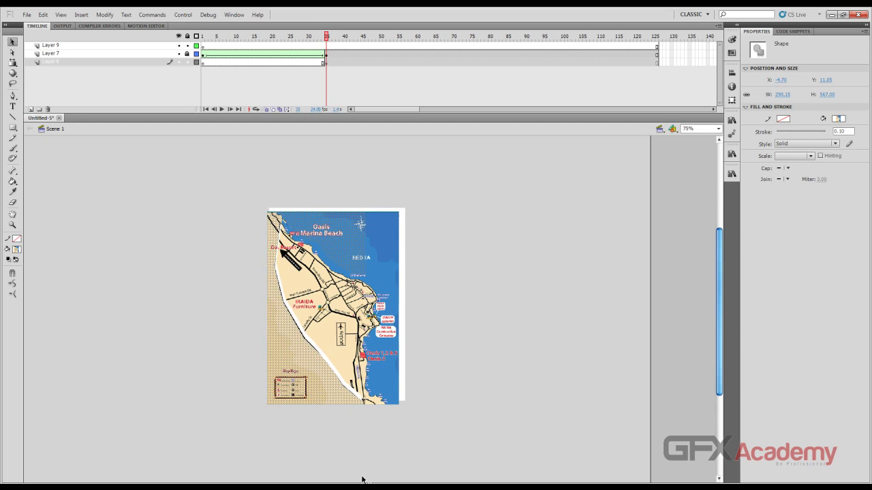
key("ctrl+equal")
key("ctrl+equal")
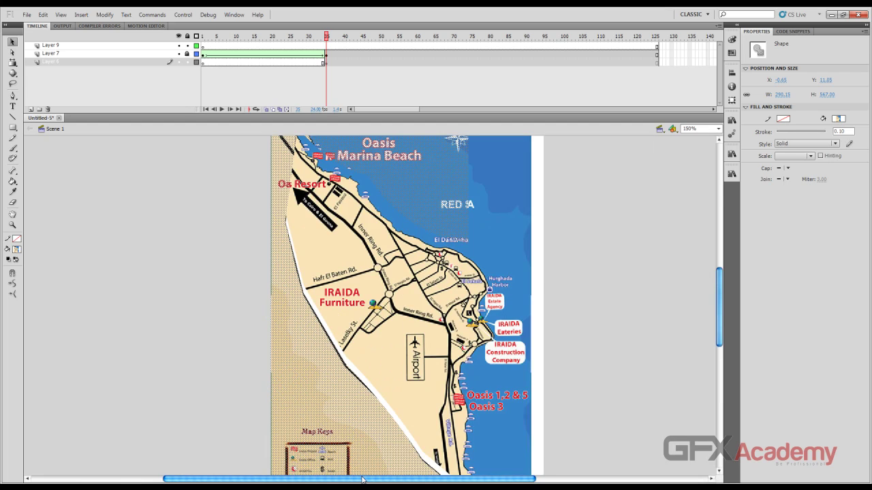
key("Right")
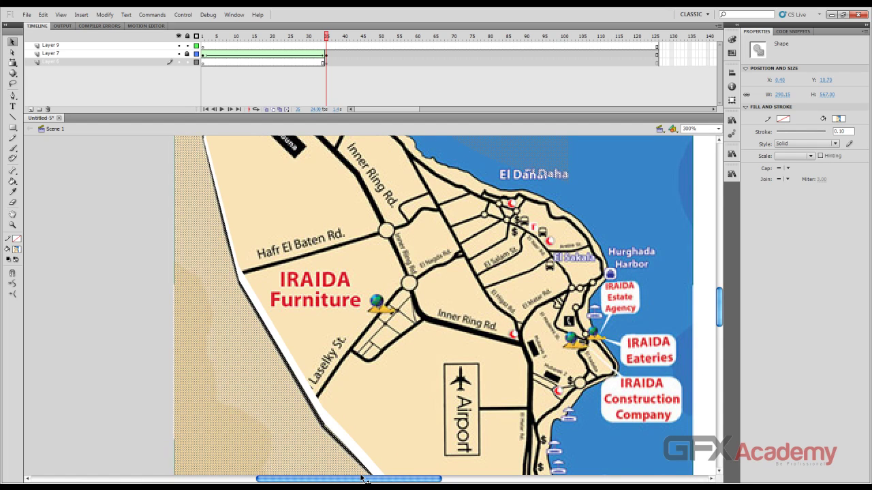
- Nudge the selected western map part up and right to X 2.50, Y 5.10 to close the gap along the city shape
key("Up")
key("Up")
key("Up")
key("Up")
key("Up")
key("Right")
key("Right")
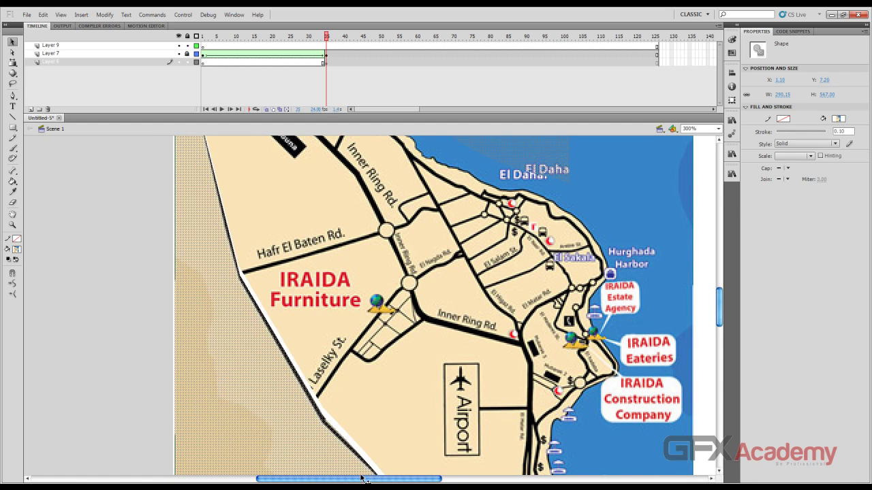
key("Up")
key("Up")
key("Right")
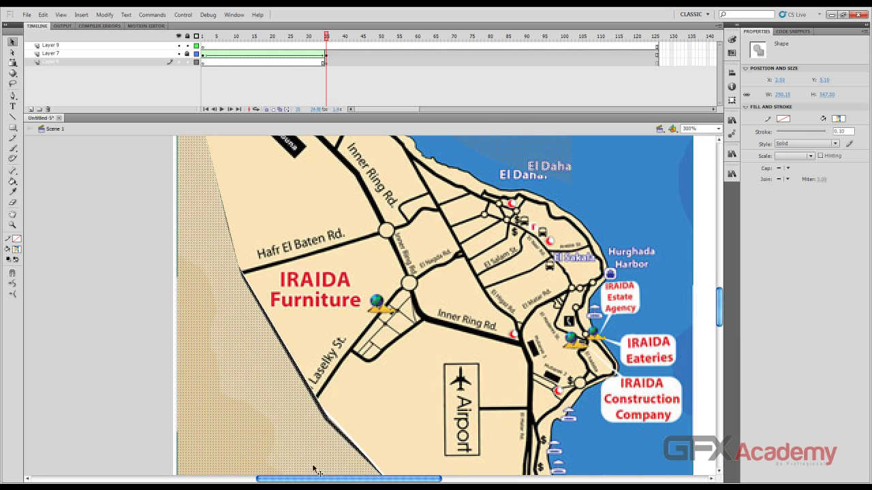
- Check the northern coastline alignment and return the selected map part to X -18.20, Y 11.05
scroll(241, 438, "down", 1)
scroll(252, 439, "up", 5)
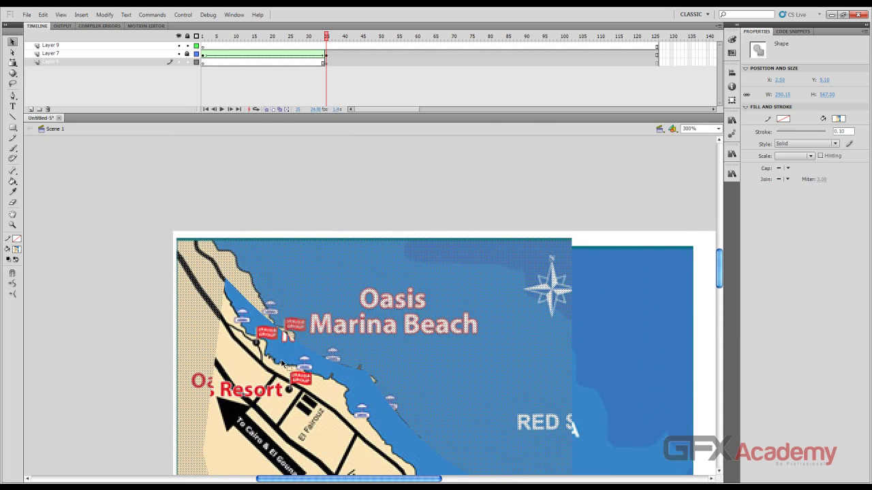
scroll(286, 366, "down", 1)
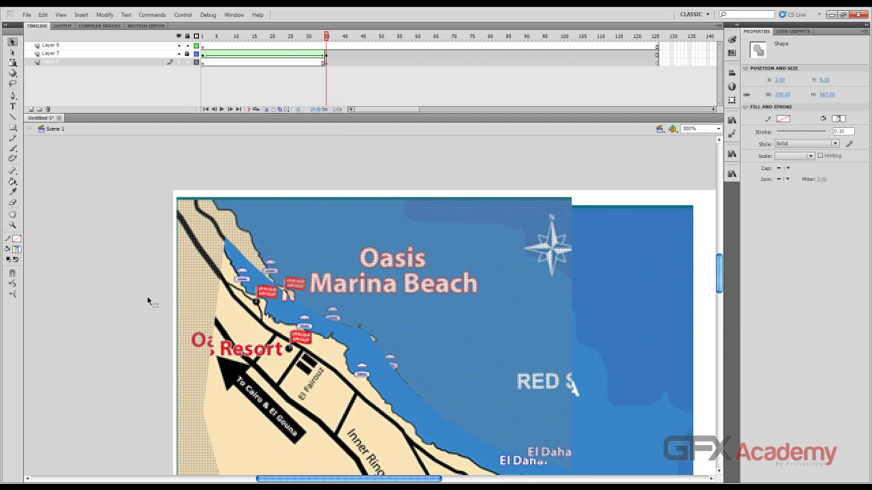
key("shift+Left")
key("shift+Left")
key("Down")
key("Down")
key("Down")
key("Down")
key("Down")
key("Down")
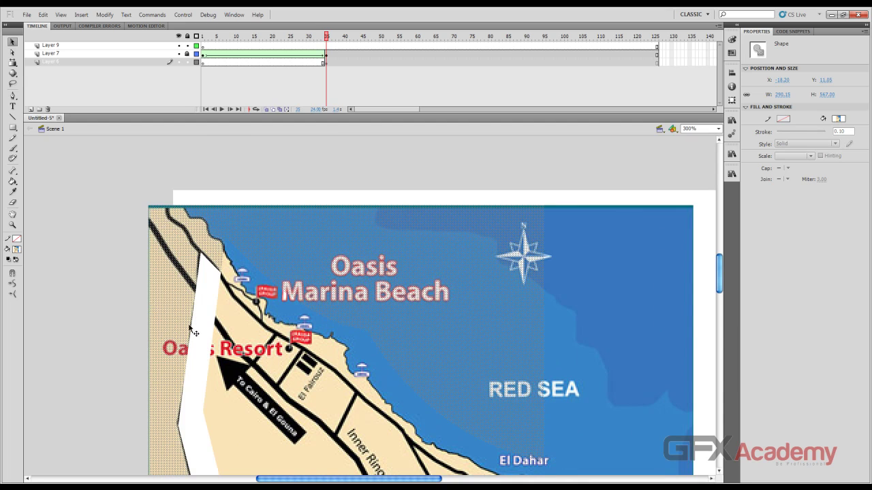
- Nudge the western map part horizontally toward the city shape to about X 0.3, keeping Y 11.05
key("Right")
key("Right")
key("Right")
key("Right")
key("Right")
key("Right")
key("Right")
key("Right")
key("Right")
key("Right")
key("Right")
key("Right")
key("Right")
key("Right")
key("Right")
key("Right")
key("Right")
key("Right")
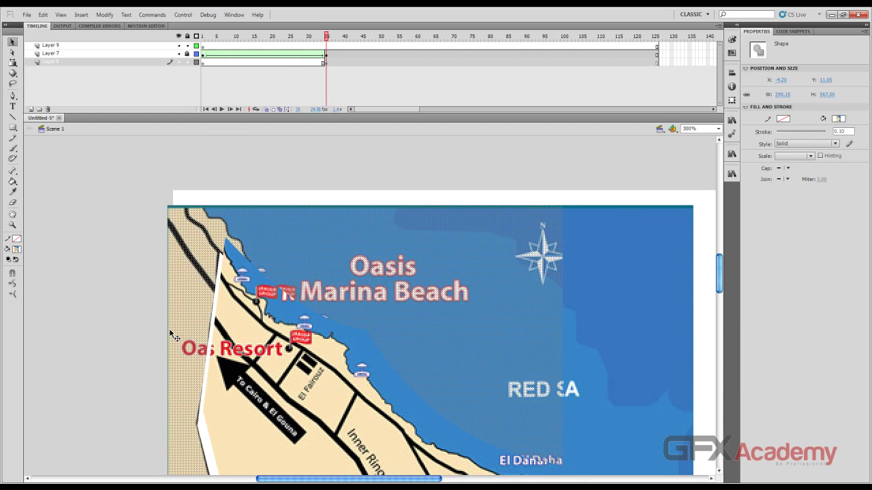
key("Right")
key("Right")
key("Right")
key("Right")
key("Right")
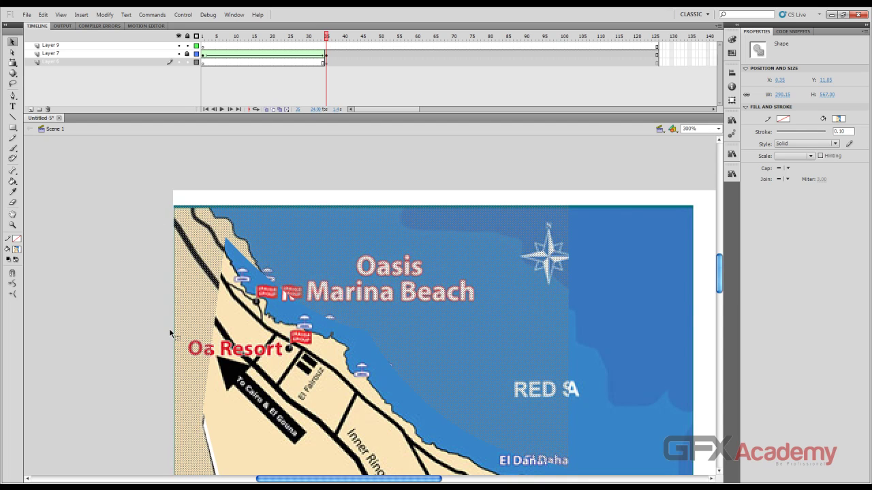
- Shift the western map part left and right to test its fit, leaving it at X -4.90, Y 11.05
key("shift+Left")
key("shift+Left")
key("shift+Left")
key("Left")
key("Left")
key("Left")
key("Left")
key("Left")
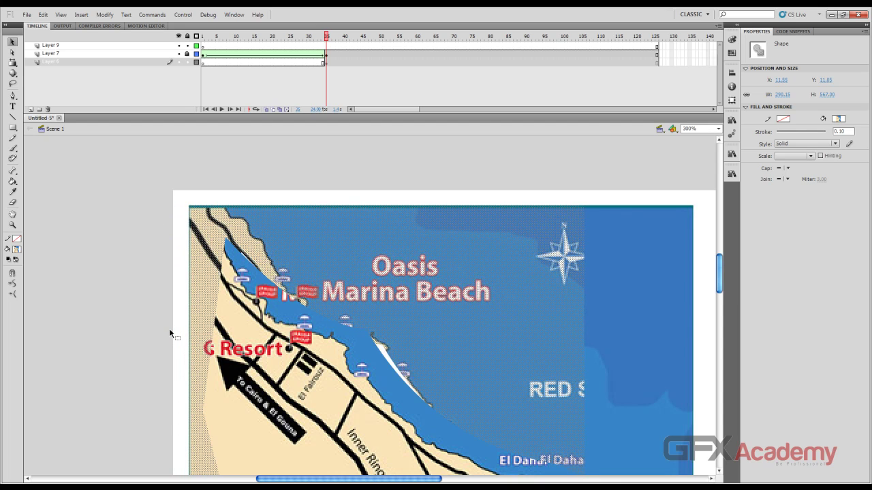
key("shift+Right")
key("shift+Right")
key("Right")
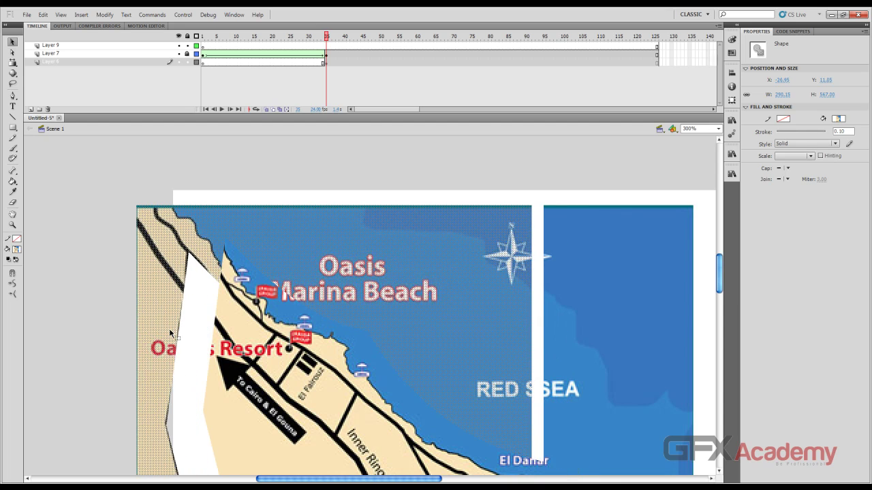
key("Right")
key("Right")
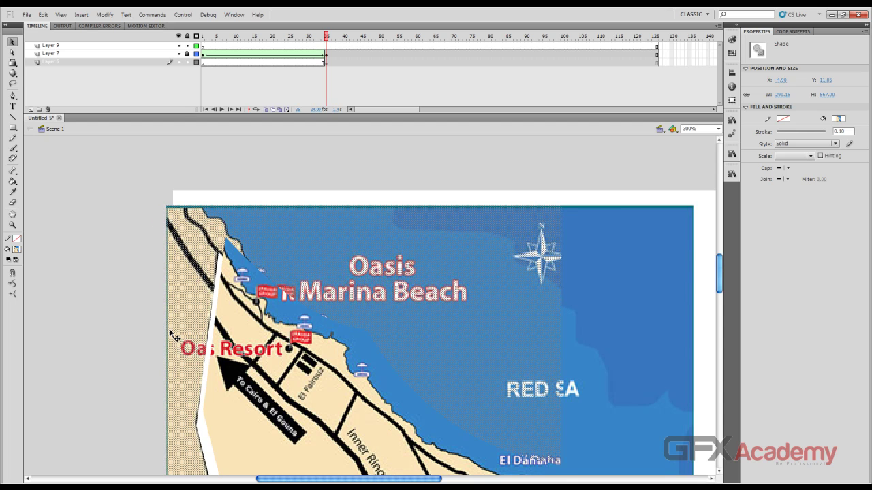
- Nudge the western map part up and right to X -0.25, Y -0.15, and deselect it
key("shift+Up")
key("Up")
key("Up")
key("Up")
key("Up")
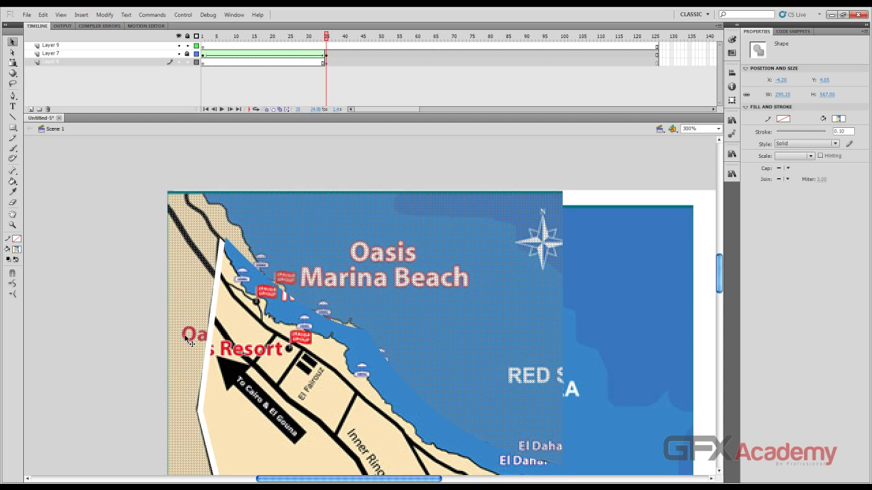
key("Right")
key("Right")
key("Right")
key("Down")
key("Down")
key("Down")
key("Down")
key("Down")
key("Down")
key("Down")
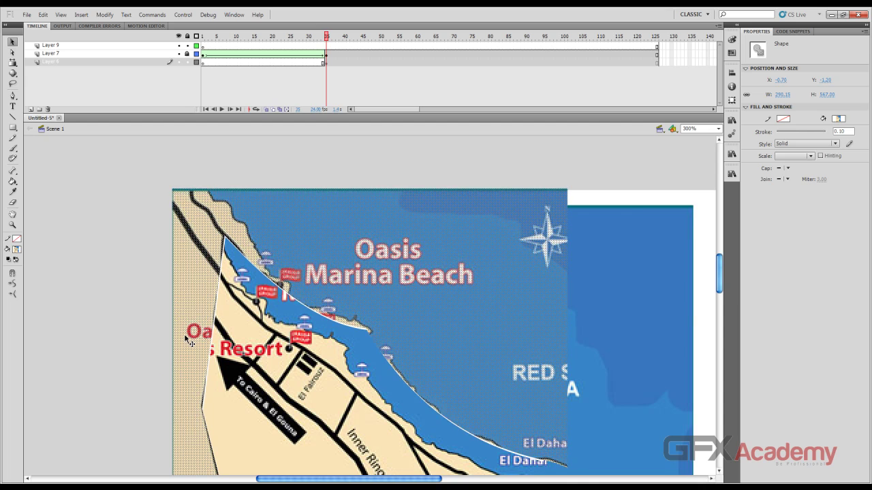
key("Right")
key("Down")
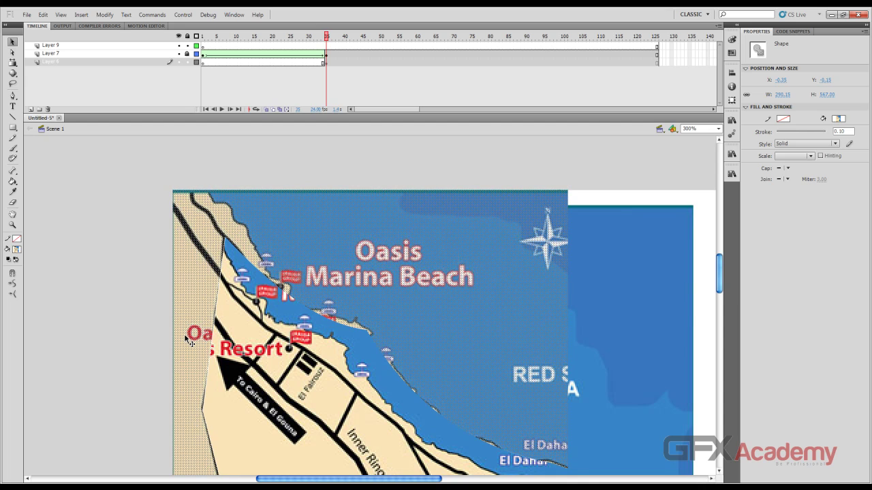
key("ctrl+minus")
scroll(191, 337, "down", 3)
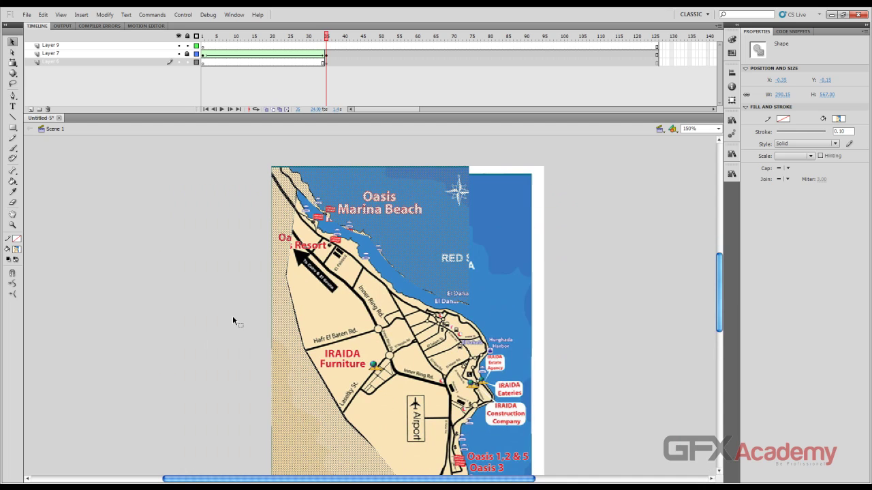
scroll(228, 333, "down", 2)
left_click(232, 320)
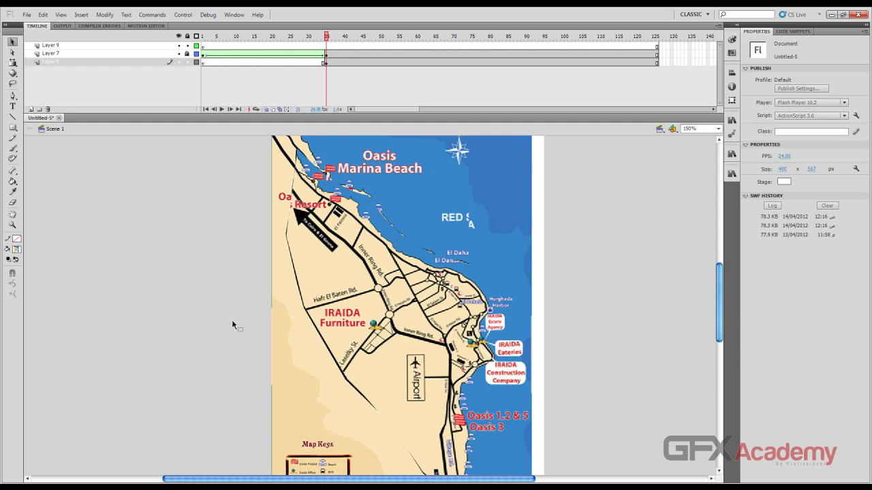
- Delete both map surround pieces beside the city shape, and remove their emptied Layer 6
left_click(368, 199)
left_click_drag(374, 204, 179, 248)
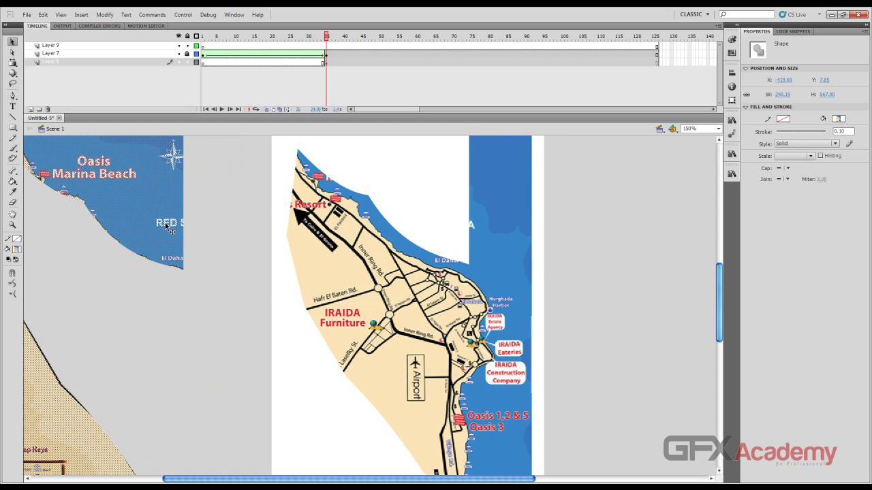
key("Delete")
left_click(498, 162)
key("Delete")
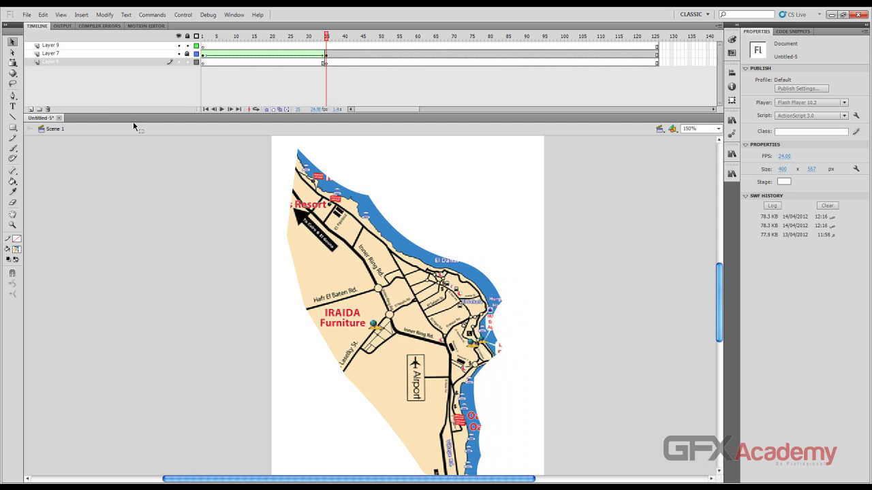
left_click(47, 109)
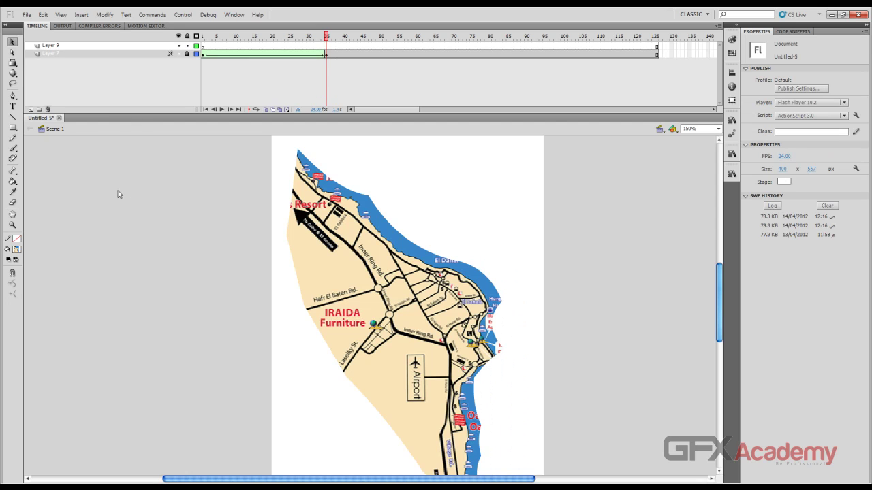
- Save the document as Untitled-5.fla and test the movie, closing the preview when done
key("ctrl+s")
key("Return")
key("ctrl+Return")
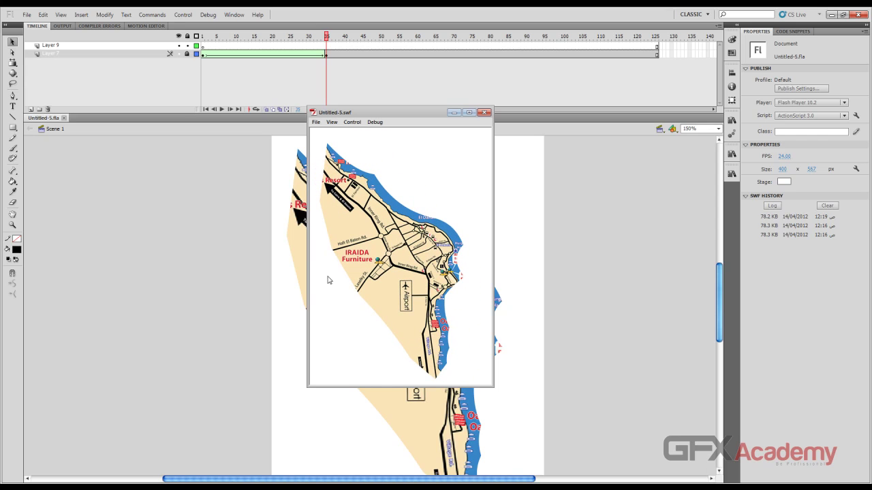
left_click(484, 112)
- Set the stage colour to black and preview the movie against it
left_click(784, 182)
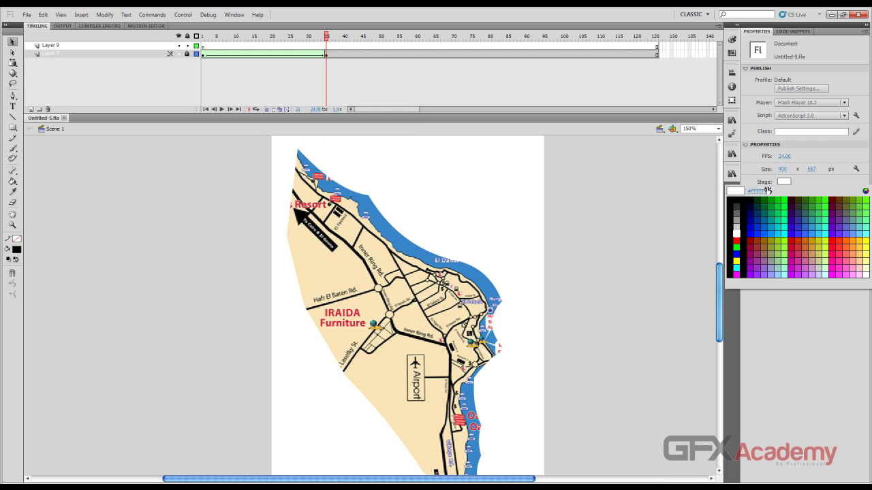
left_click(730, 198)
key("ctrl+Return")
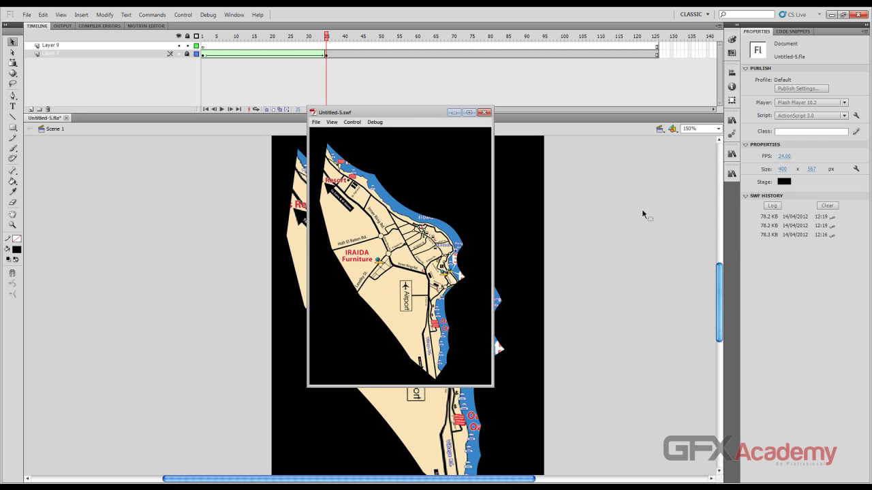
left_click(484, 112)
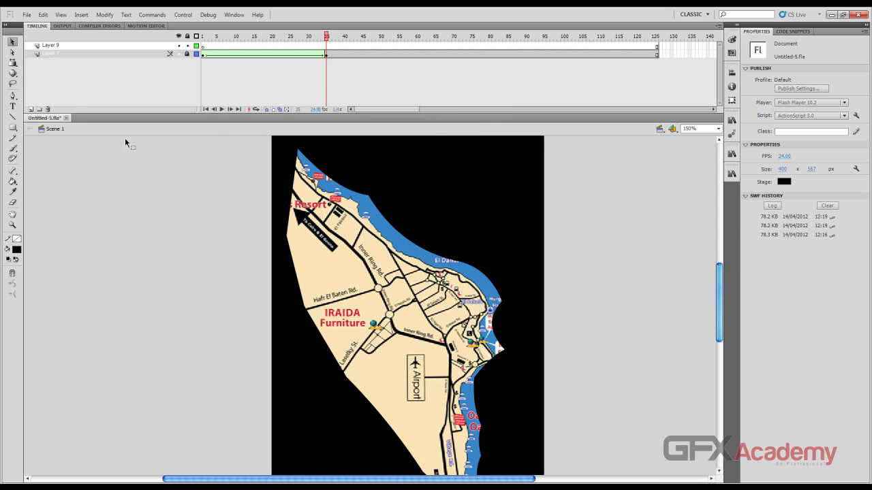
- Add a layer below Layer 7 and draw a stage-covering rectangle about 409 by 587 px with a white-to-black radial gradient
left_click_drag(73, 56, 68, 68)
left_click(13, 128)
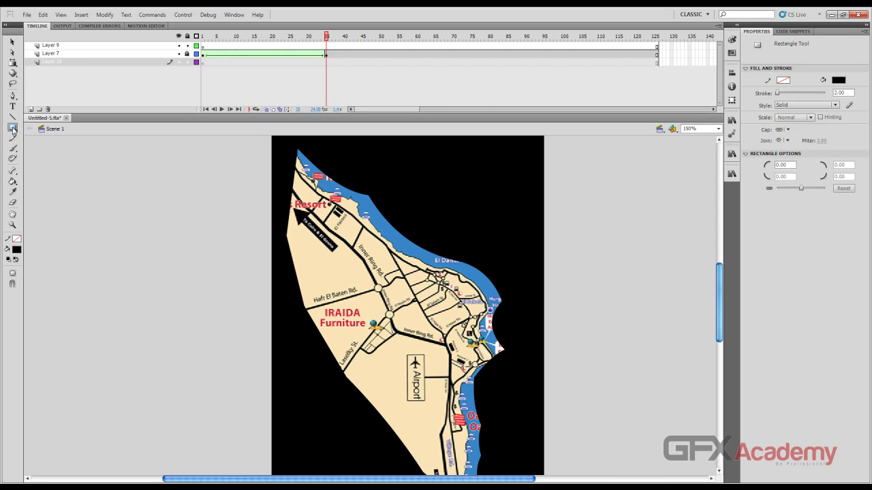
left_click(17, 250)
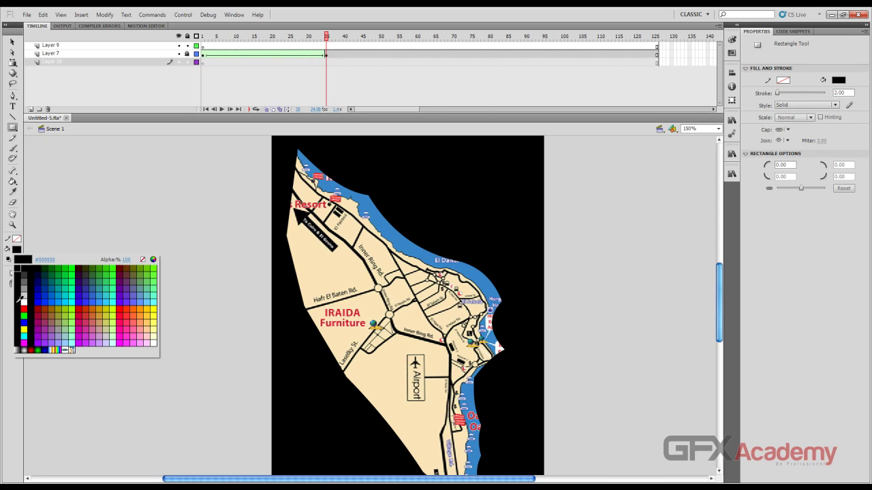
left_click(26, 350)
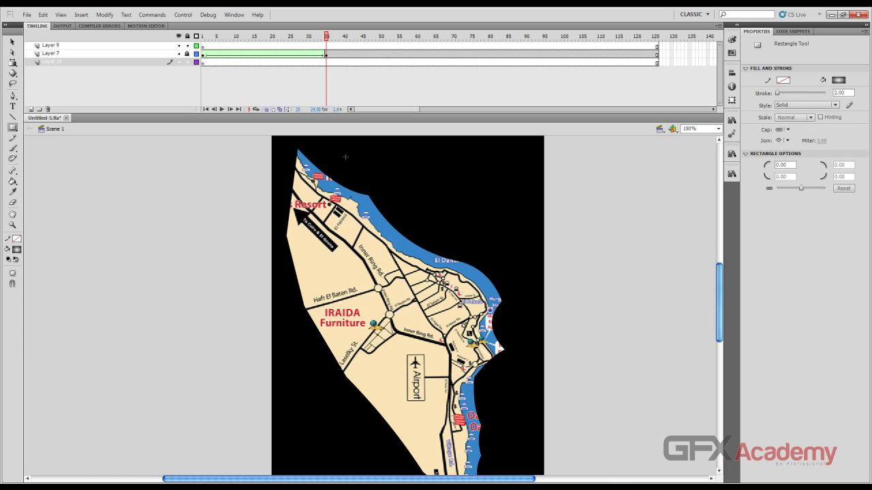
key("ctrl+minus")
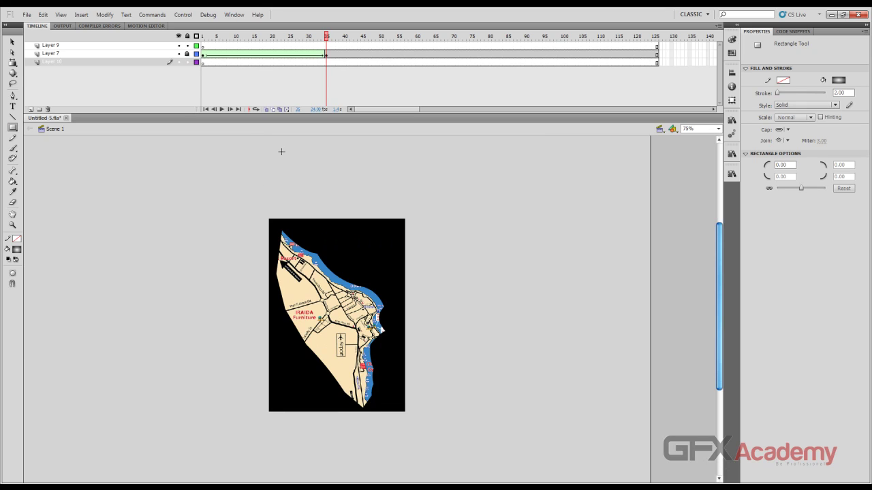
left_click_drag(268, 217, 408, 415)
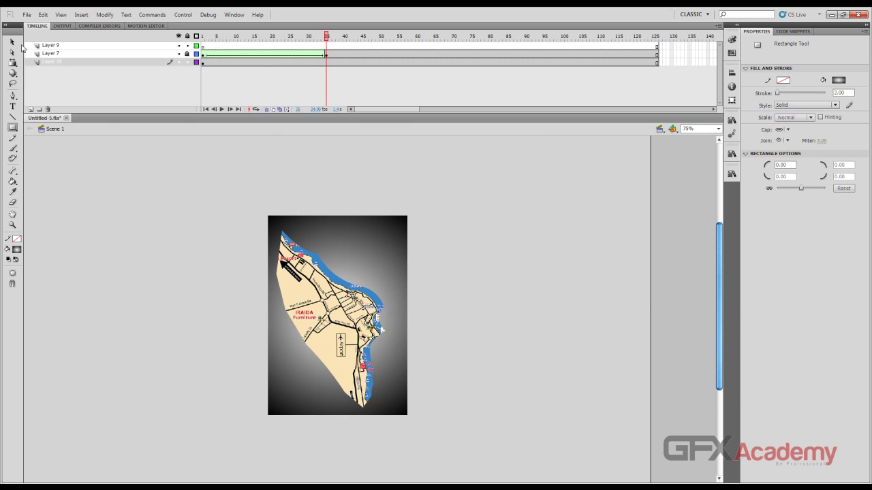
- Select the background rectangle and change the outer colour of its radial gradient to #0099CC
key("v")
left_click(368, 231)
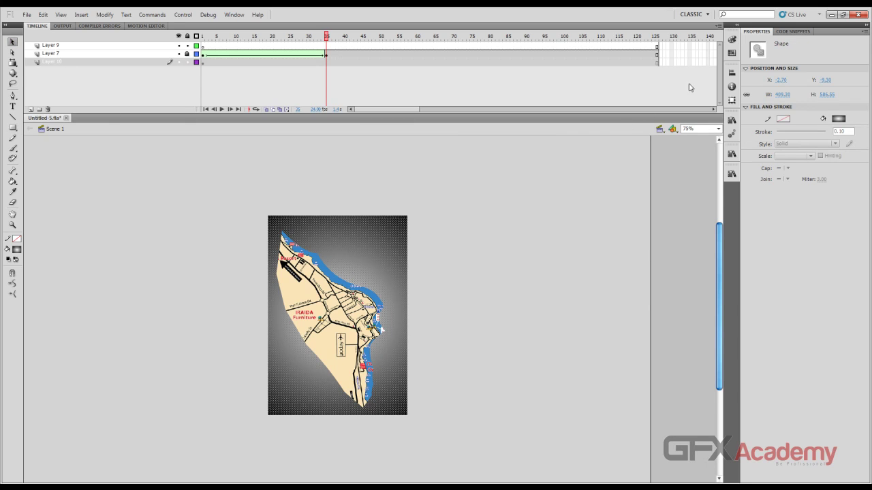
left_click(731, 39)
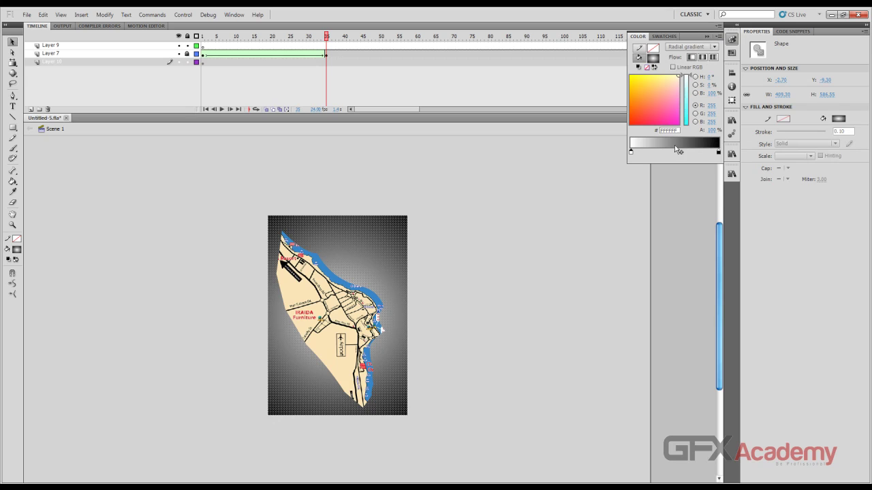
left_click(719, 152)
double_click(718, 152)
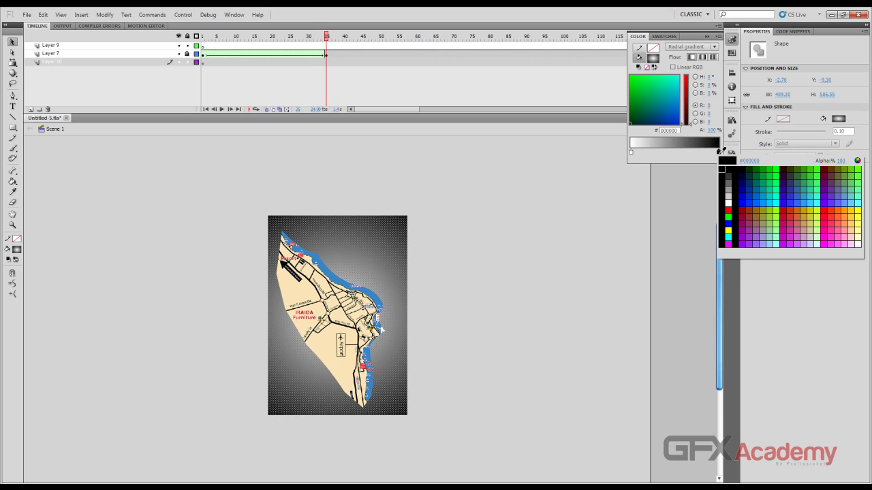
left_click(768, 193)
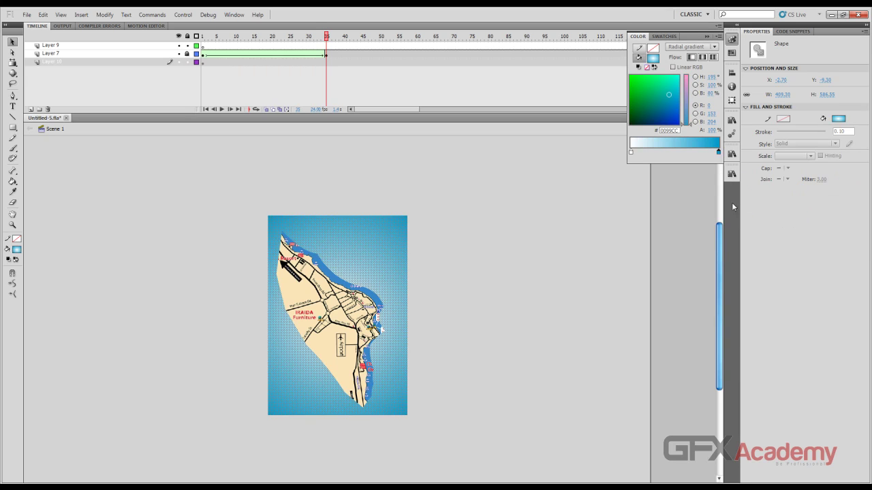
- Set the inner colour of the background's radial gradient to #00CCFF, deselect it and test the movie
left_click(631, 153)
double_click(631, 153)
left_click(683, 201)
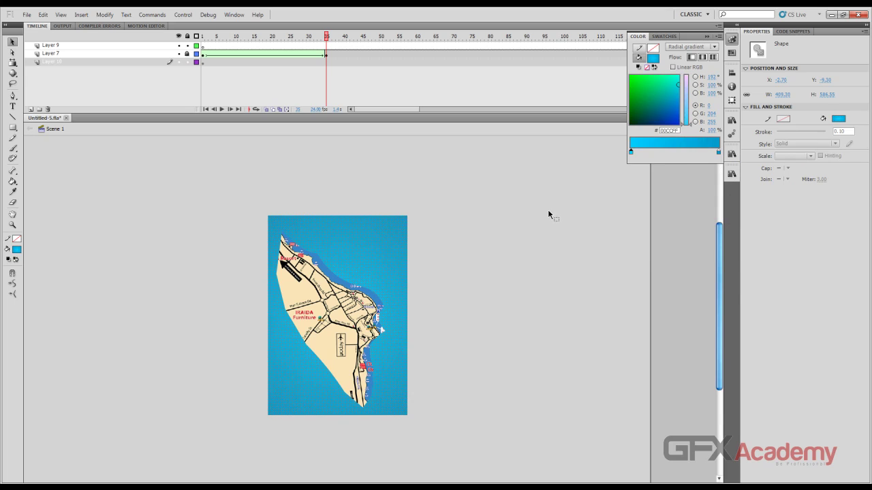
left_click(546, 210)
key("ctrl+Return")
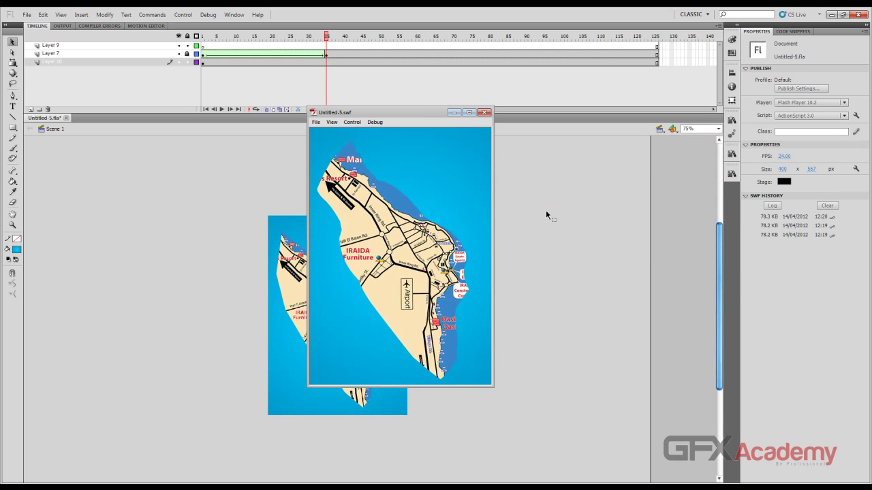